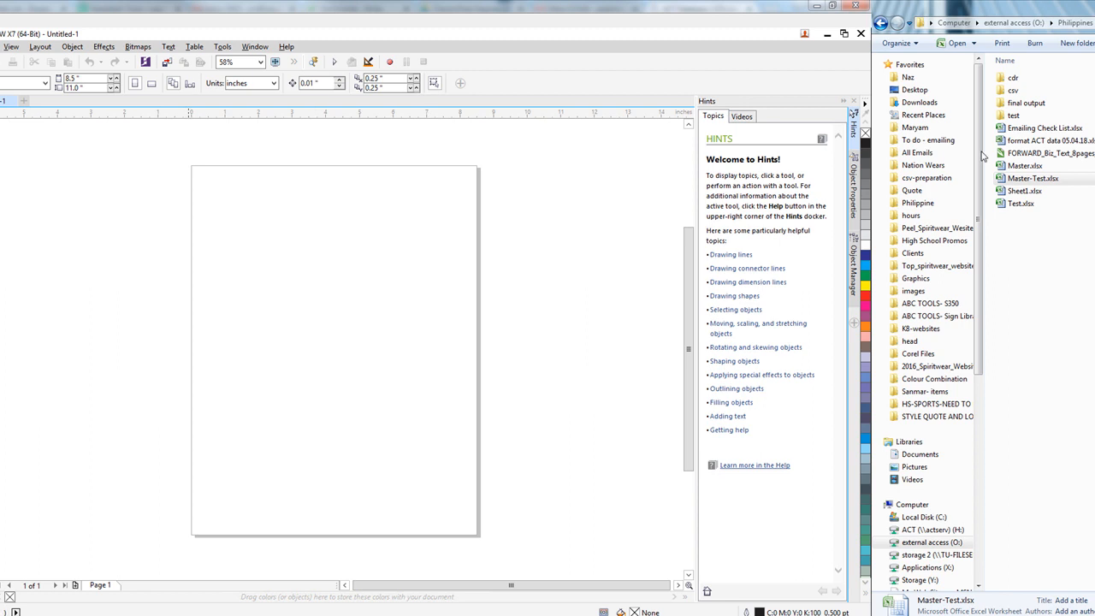
- Preview Master-Test.xlsx and look over its rows in the preview pane
click(1033, 182)
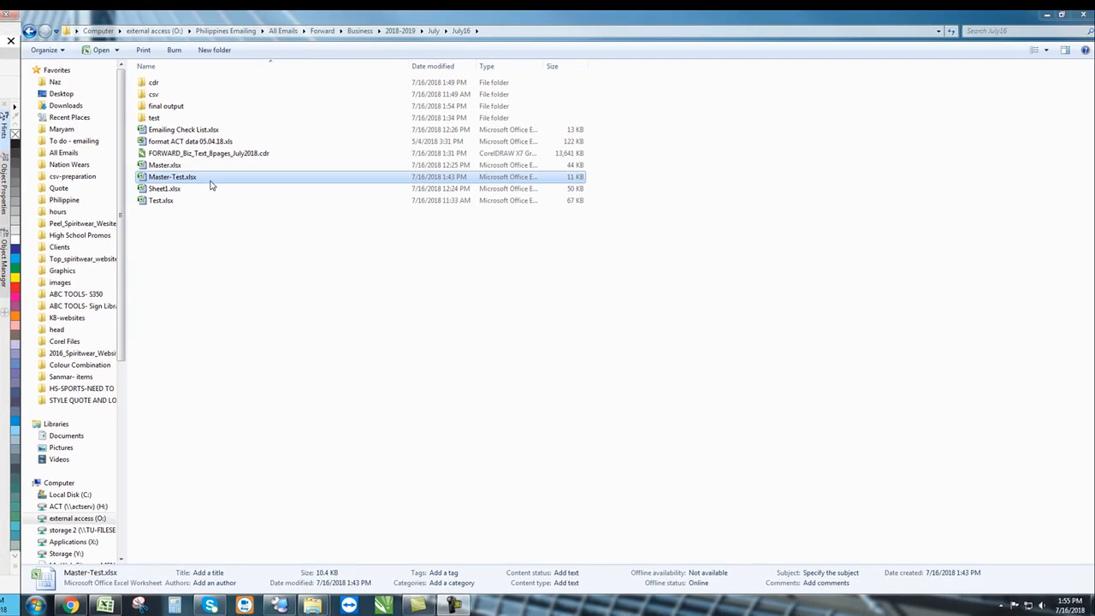
click(1065, 51)
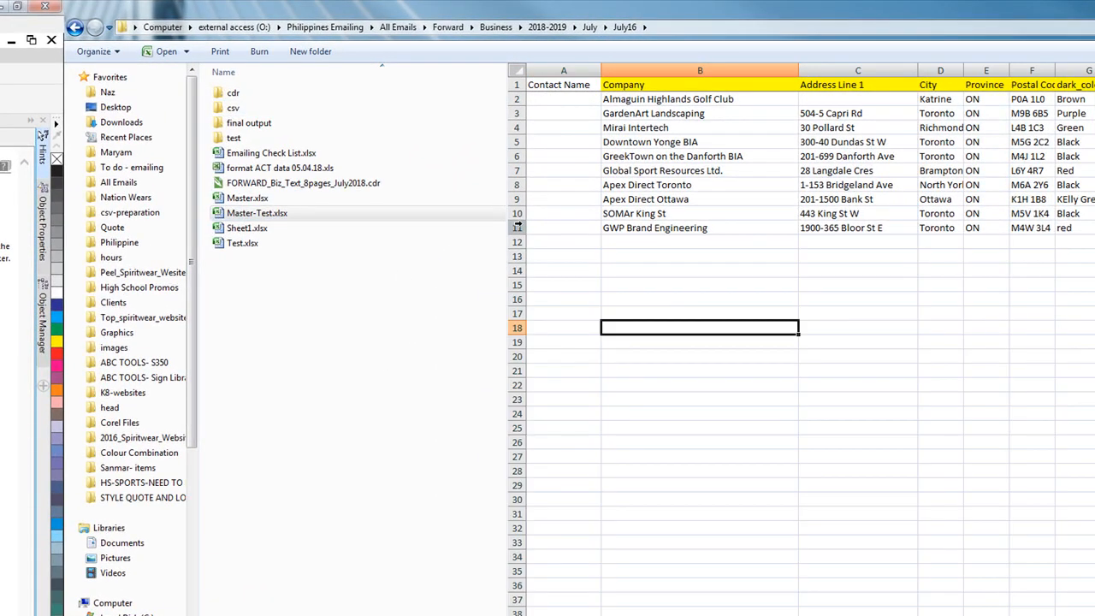
drag(516, 228, 516, 99)
click(749, 269)
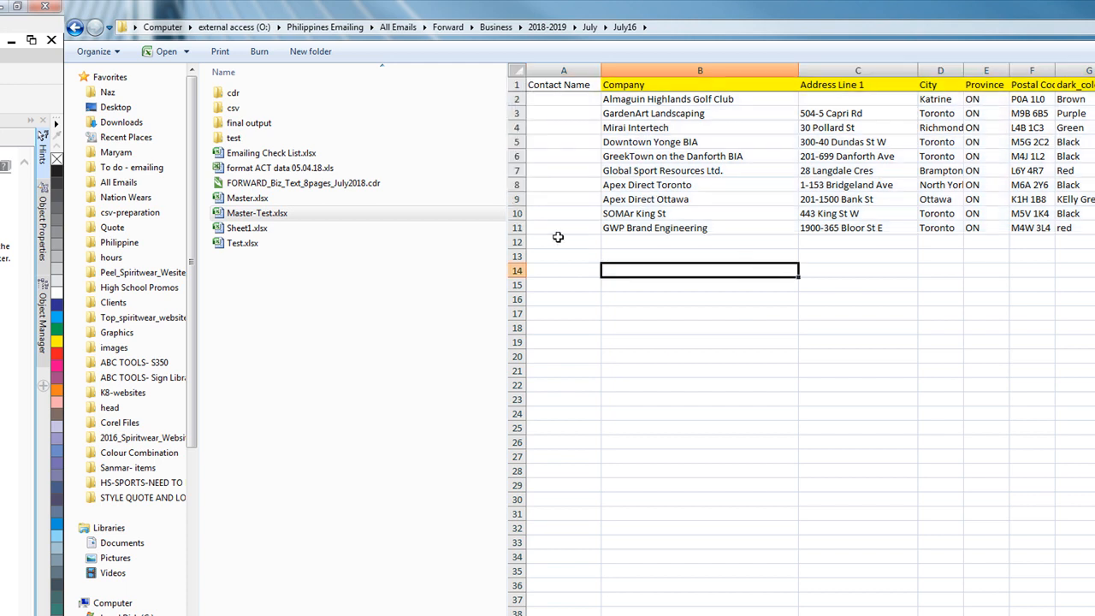
click(518, 228)
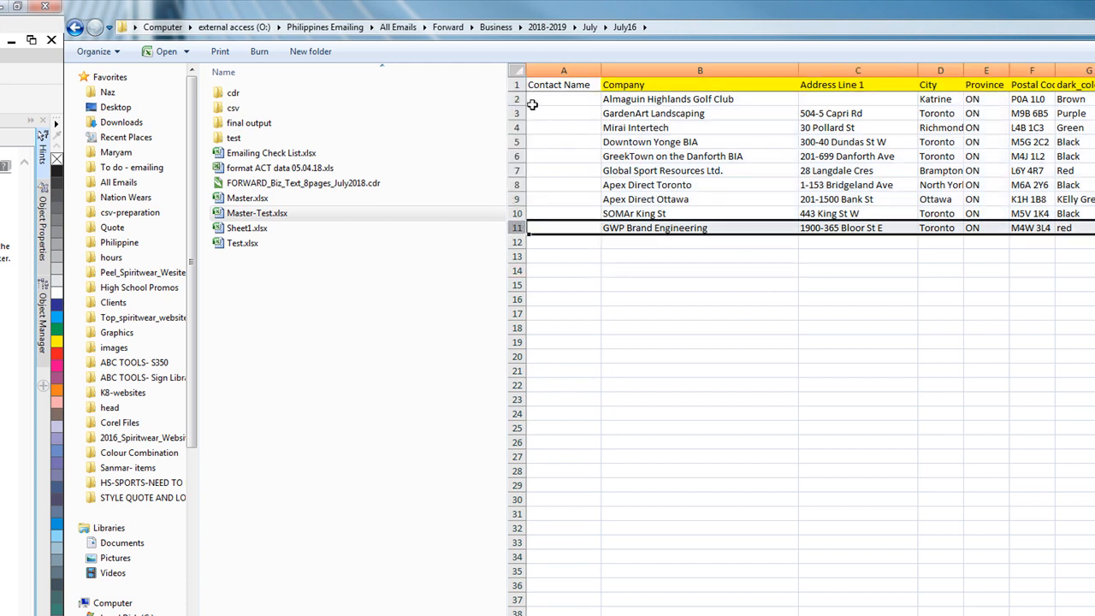
key(ctrl+Home)
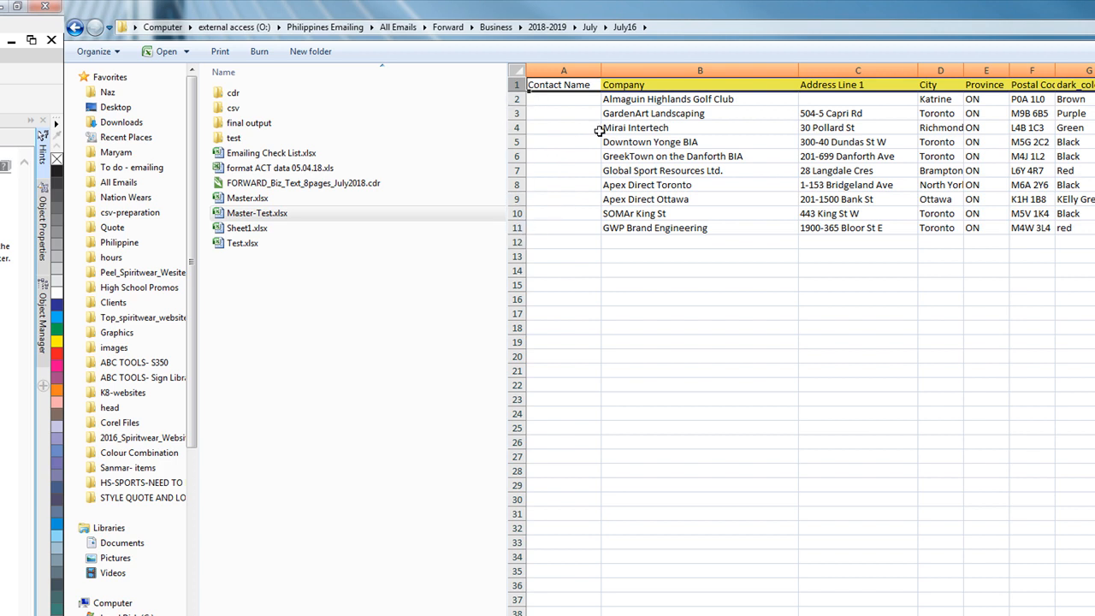
click(322, 330)
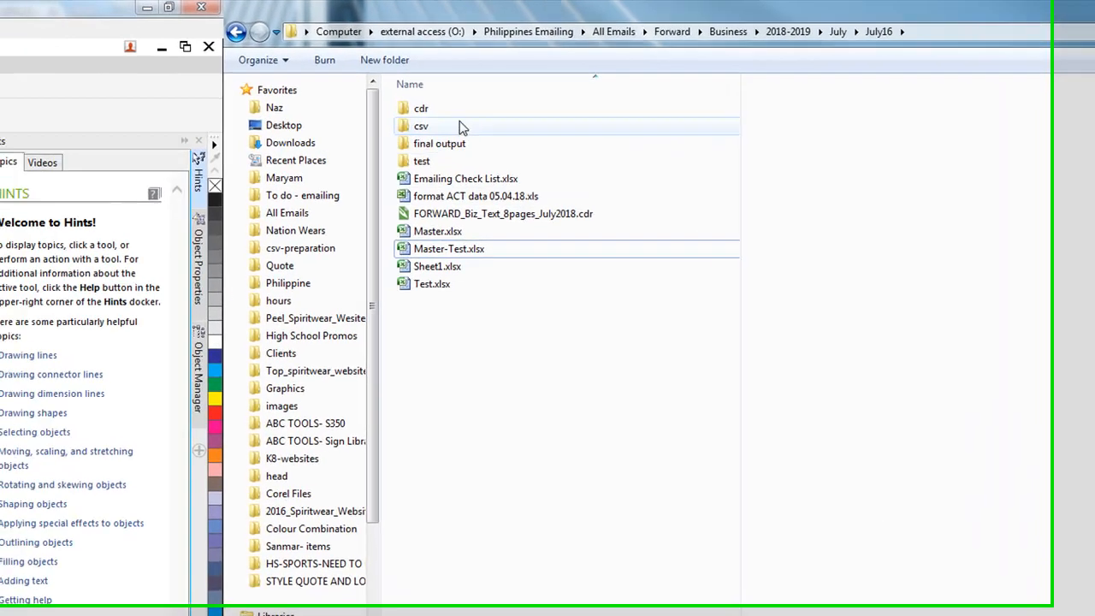
- Look through the ten files in the cdr folder
double_click(453, 112)
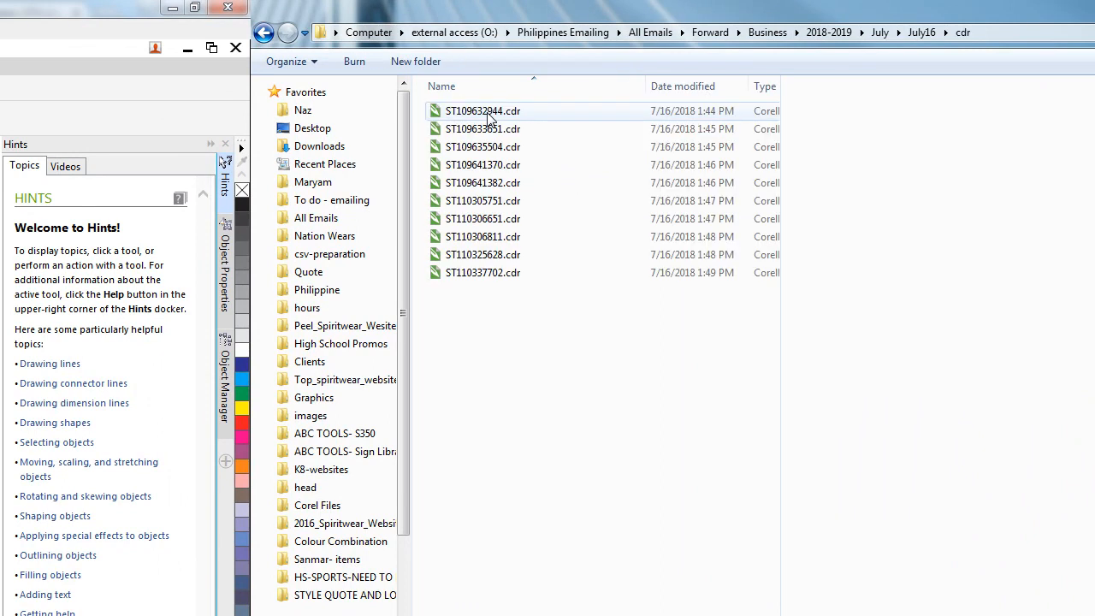
drag(552, 387, 450, 287)
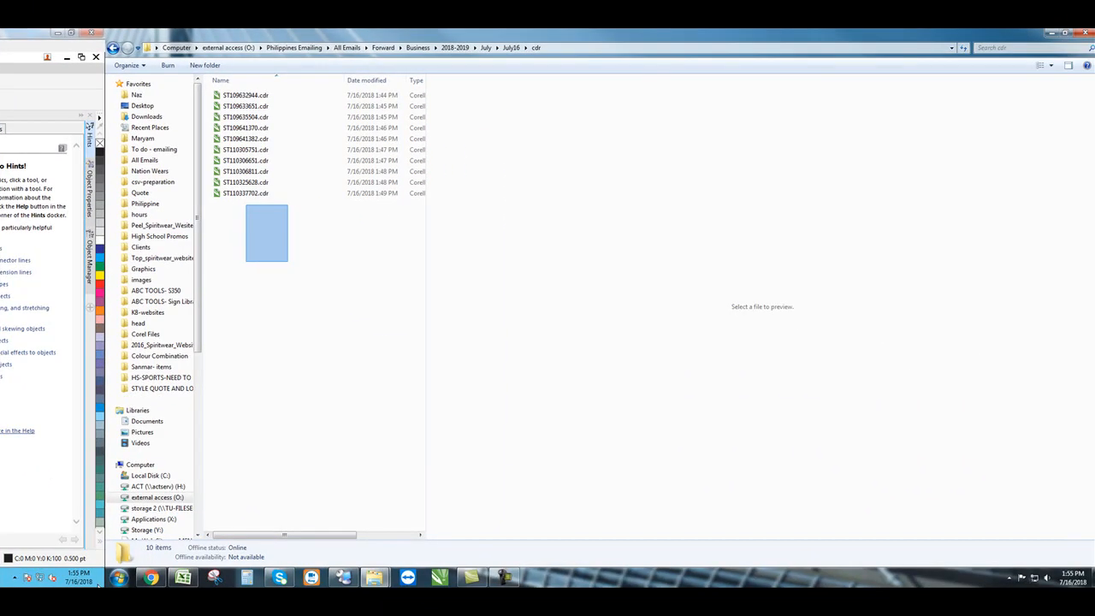
key(ctrl+a)
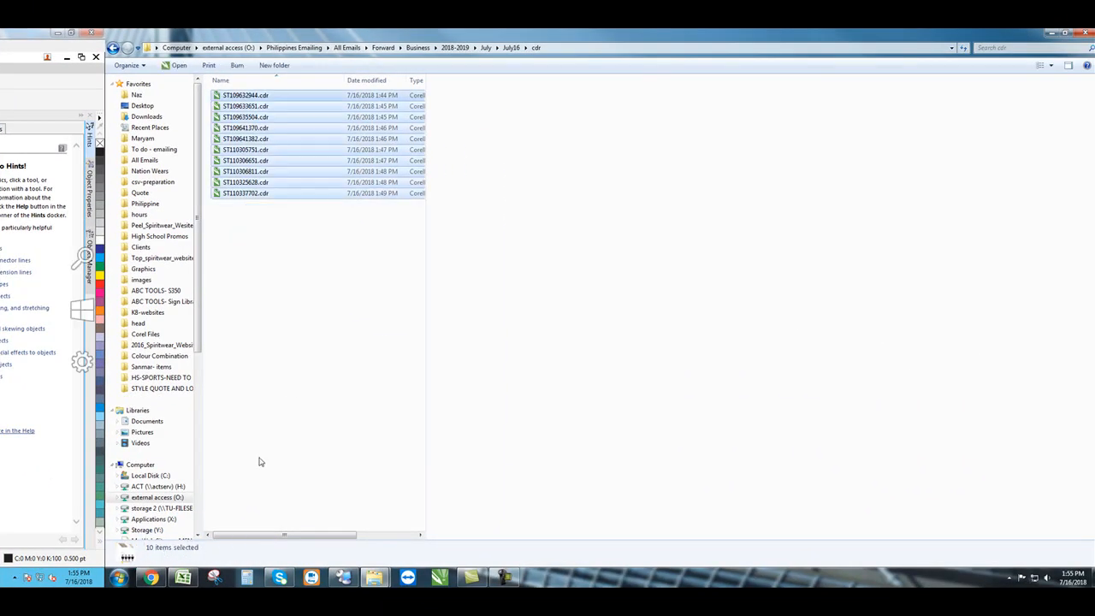
click(295, 383)
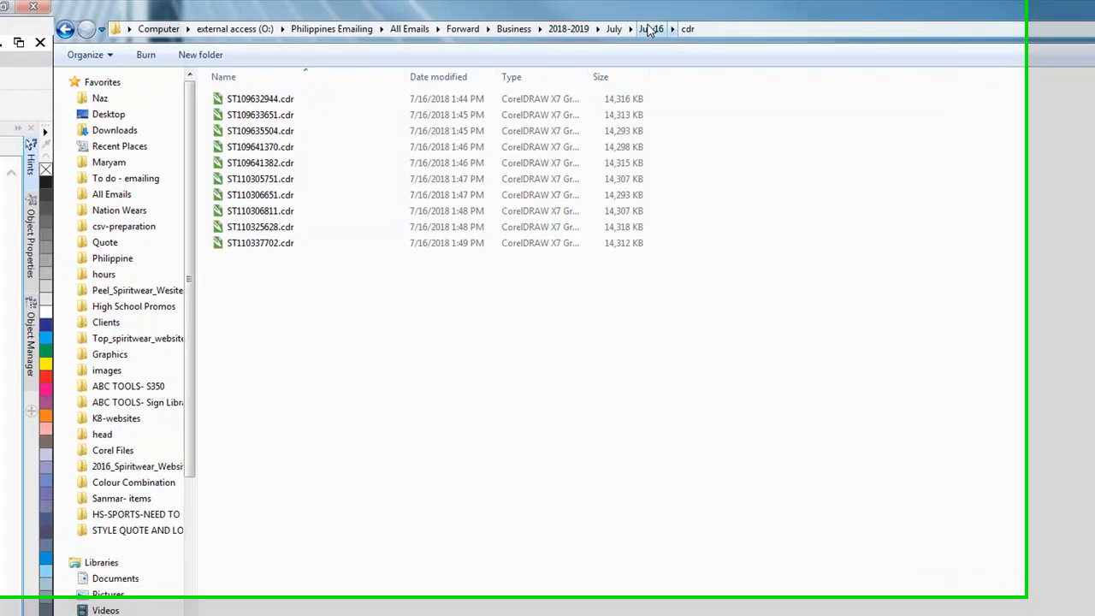
- Permanently delete contacts.xls from the final output folder
click(385, 23)
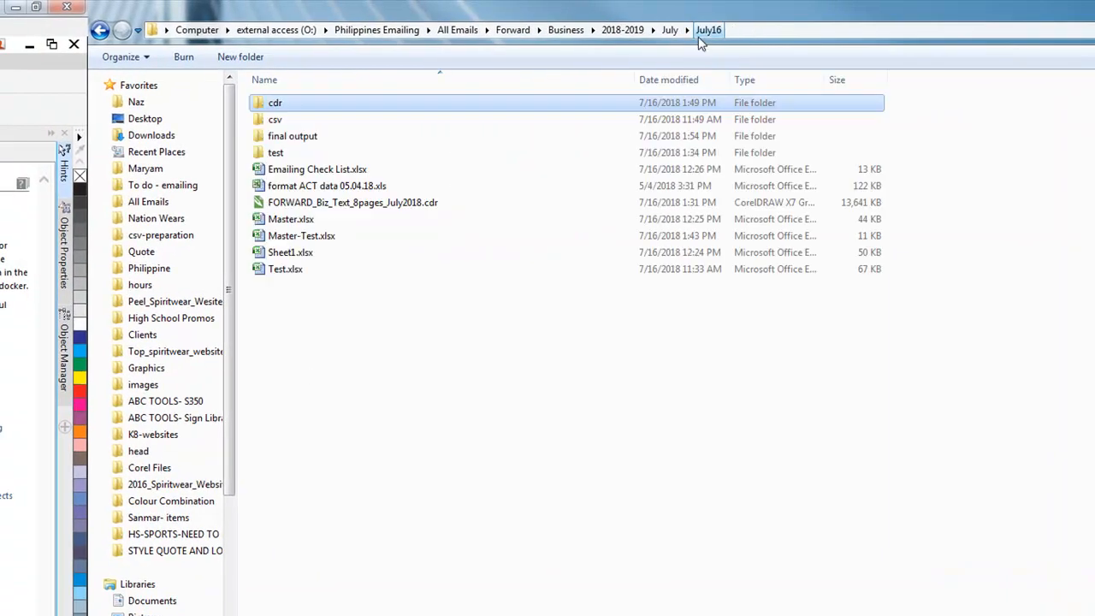
double_click(310, 137)
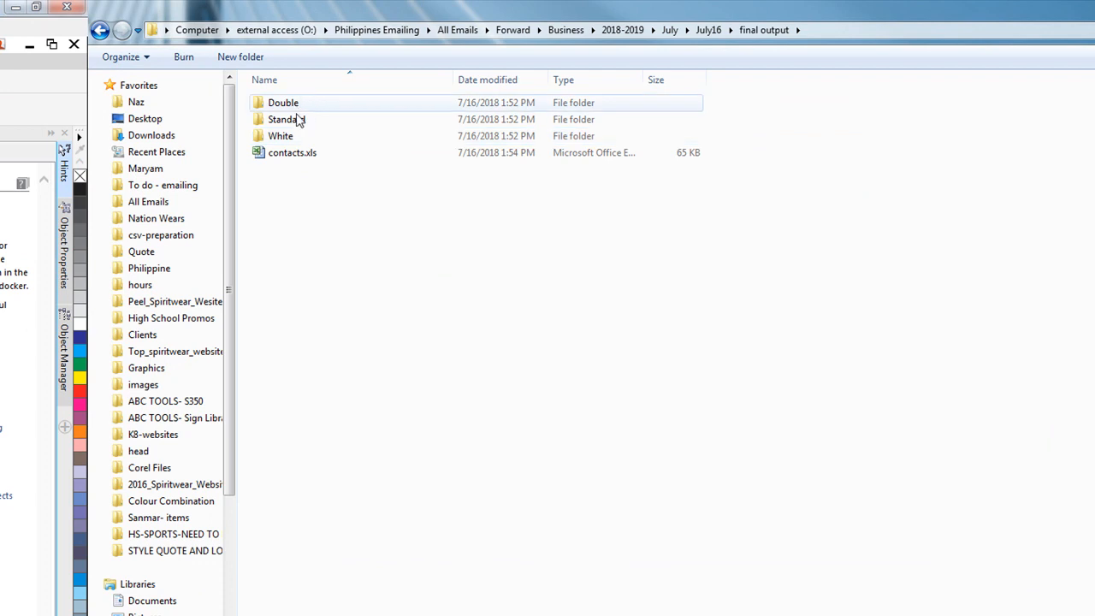
click(293, 153)
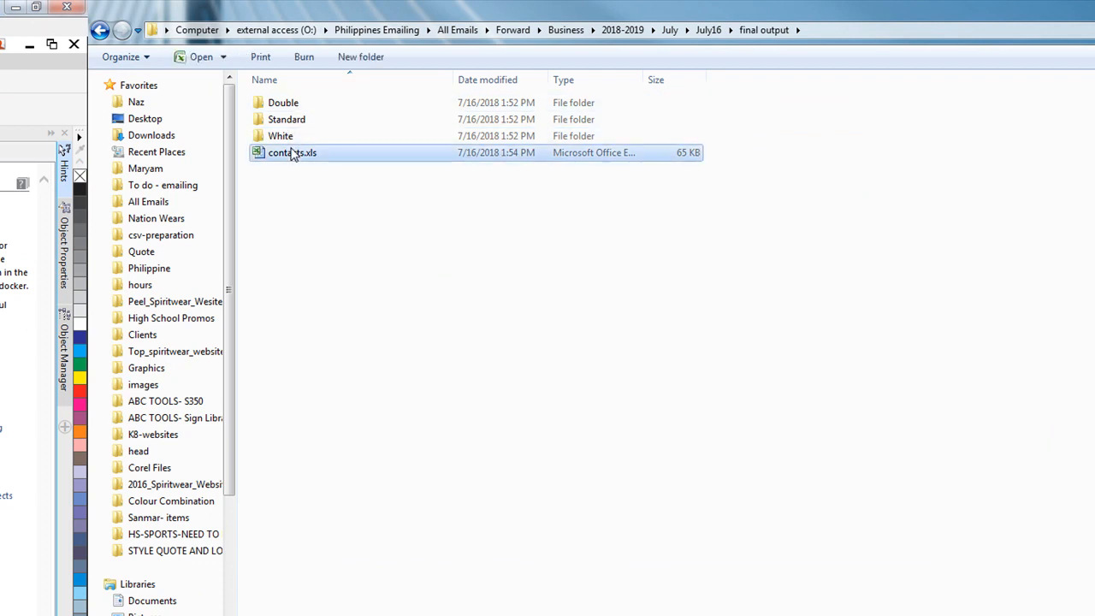
key(shift+Delete)
key(Return)
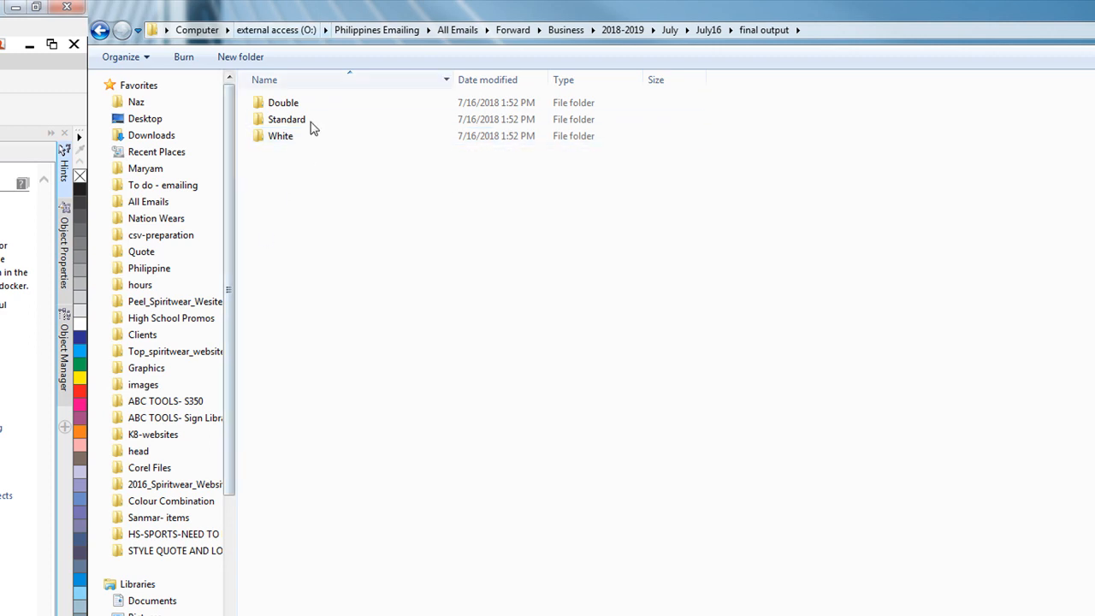
- Check the Double, Standard and White subfolders of final output, then return to July16
click(708, 30)
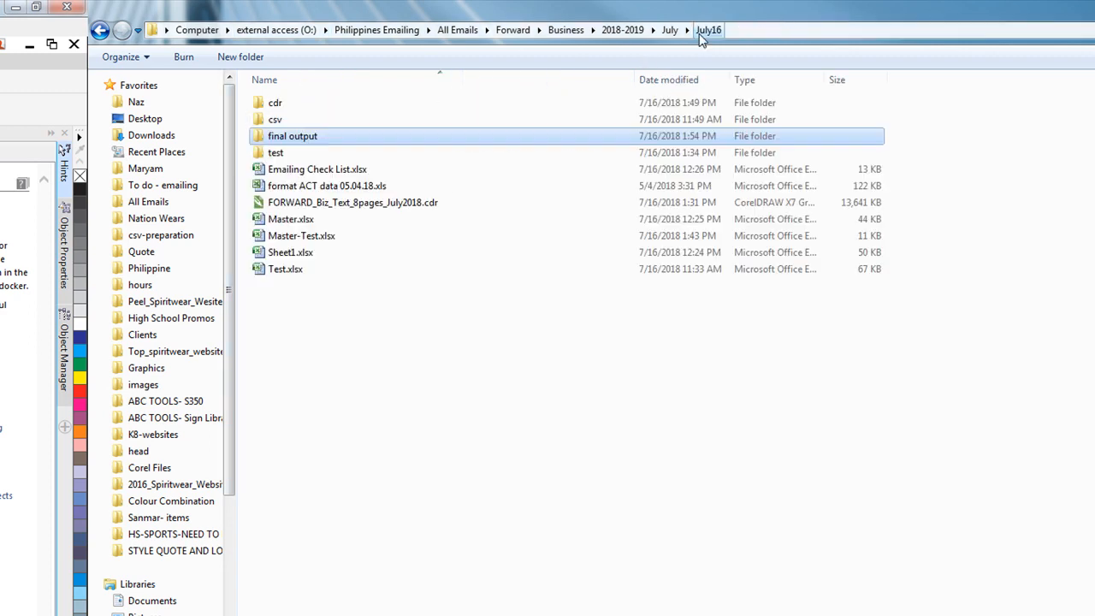
double_click(285, 137)
double_click(272, 103)
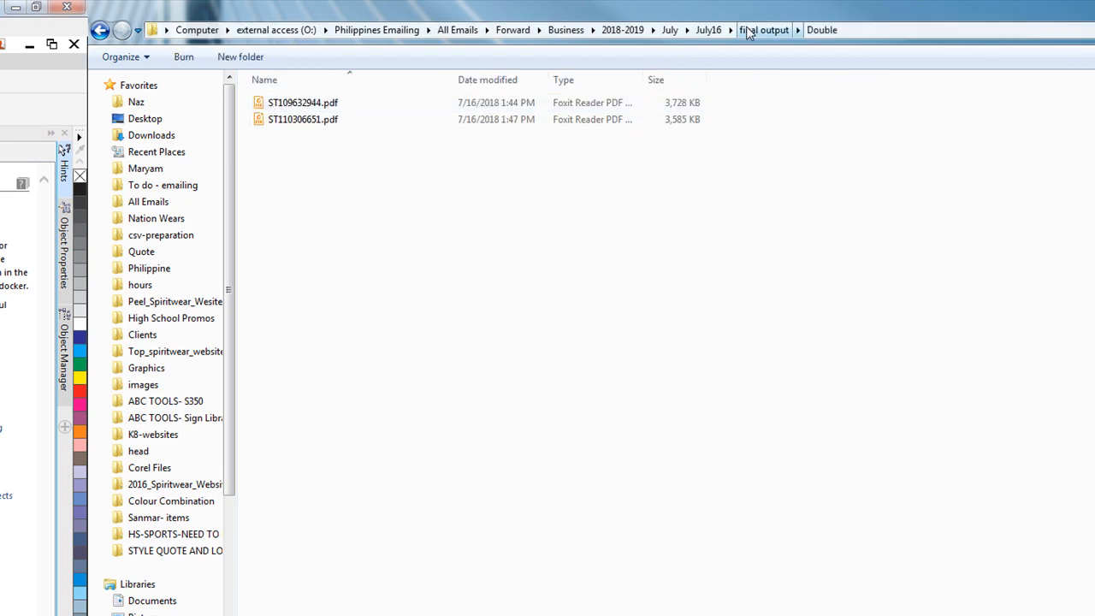
click(745, 29)
double_click(307, 129)
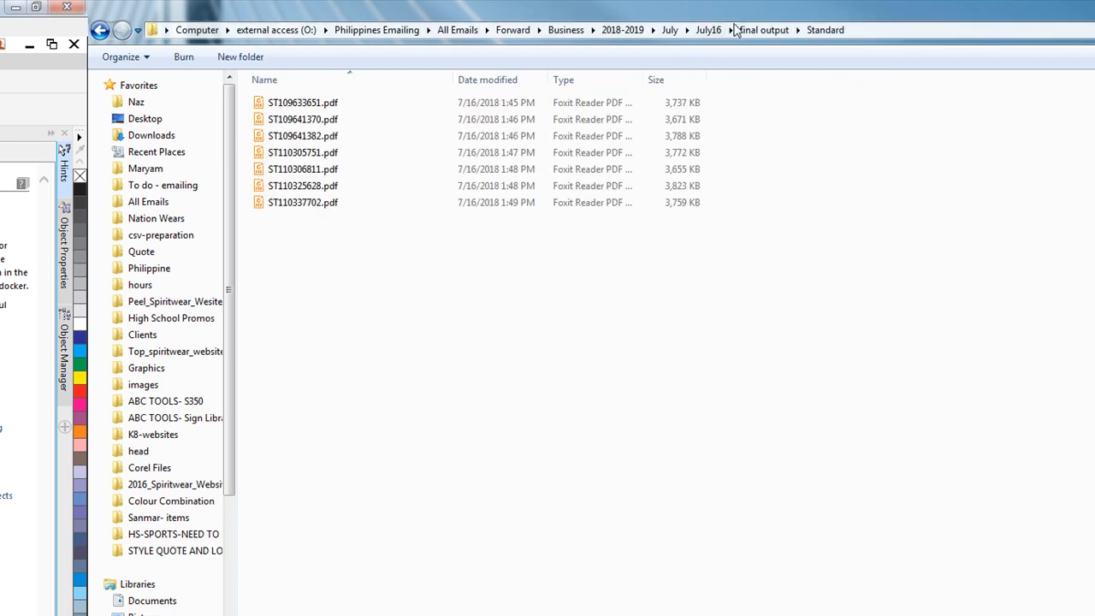
click(764, 30)
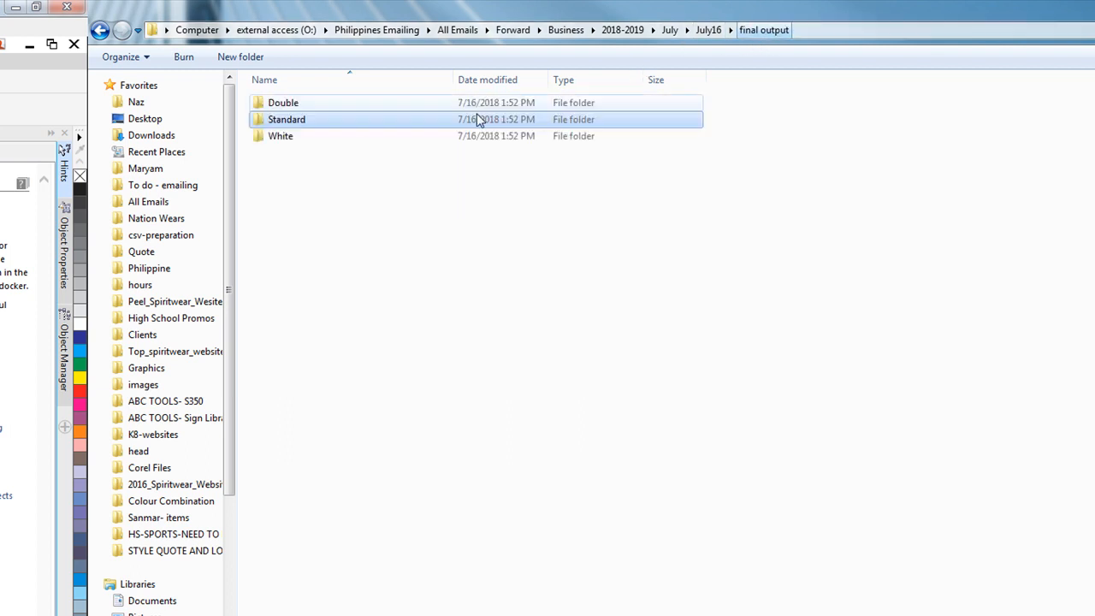
double_click(321, 135)
click(760, 30)
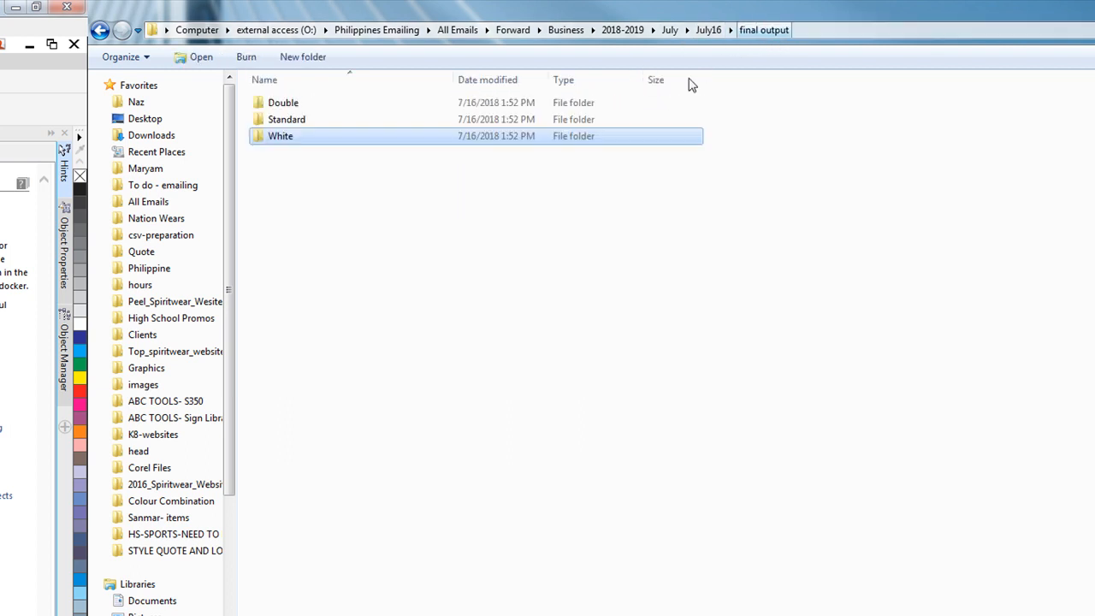
click(706, 34)
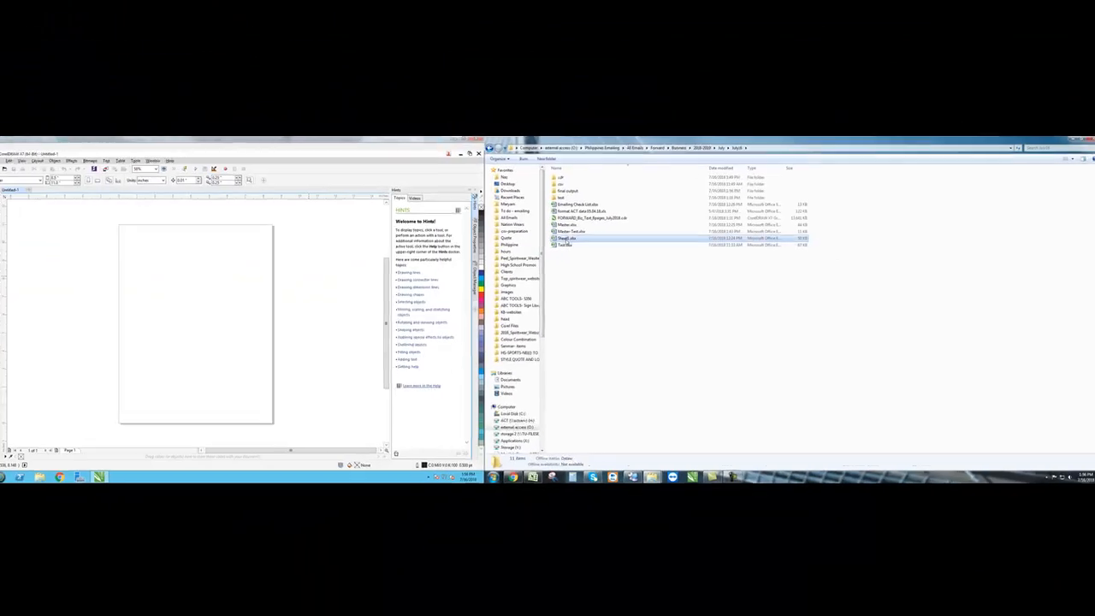
- Delete rows 12 through 322 so only the first ten data rows remain
key(alt+Tab)
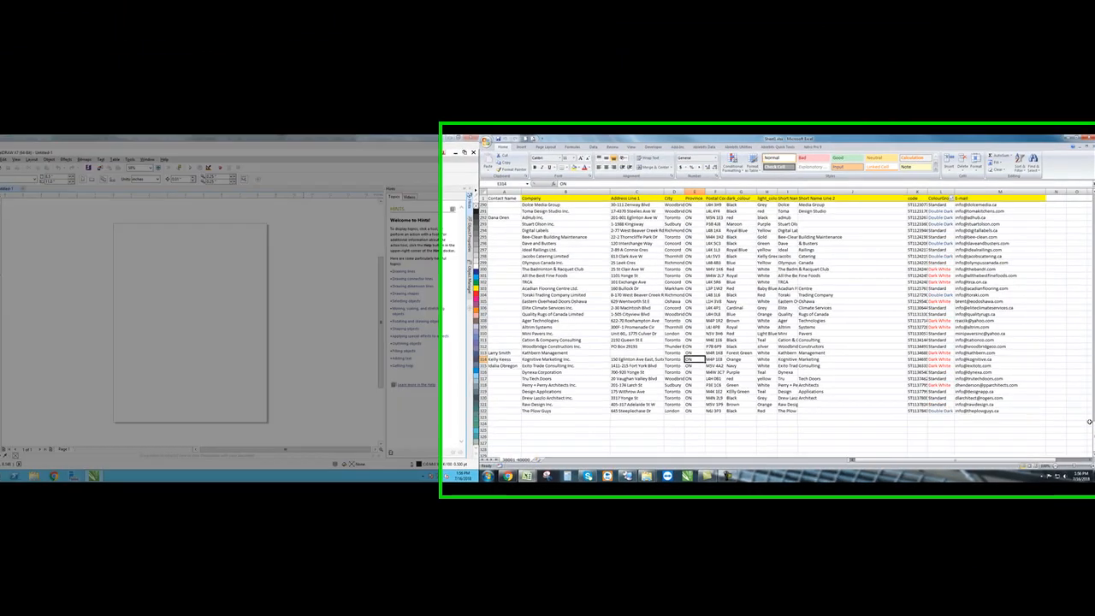
drag(1091, 429, 1091, 240)
drag(1091, 195, 1091, 137)
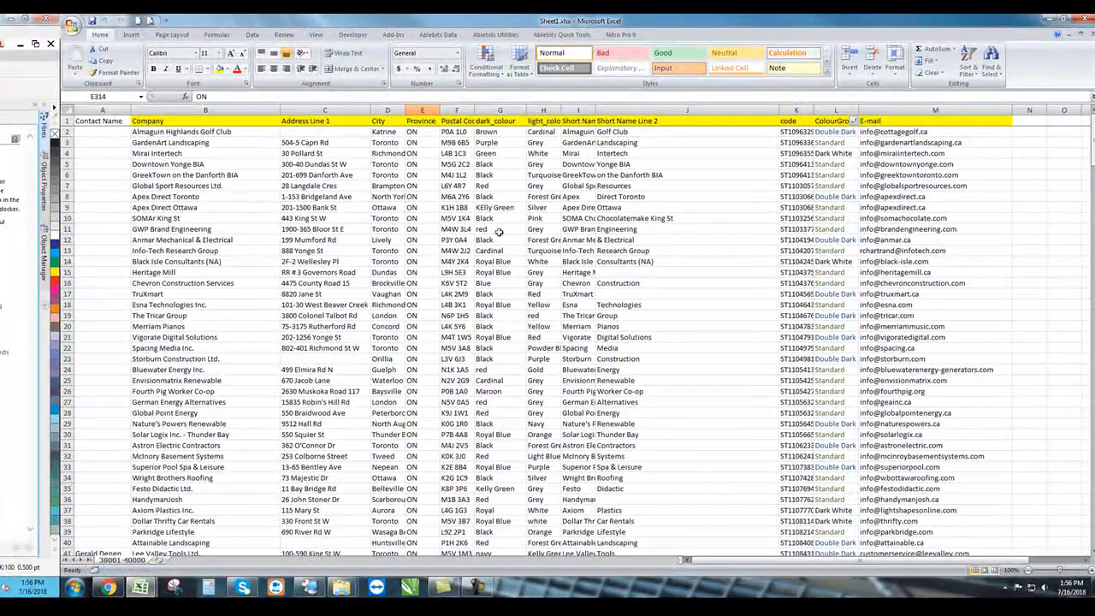
click(67, 240)
drag(68, 241, 66, 540)
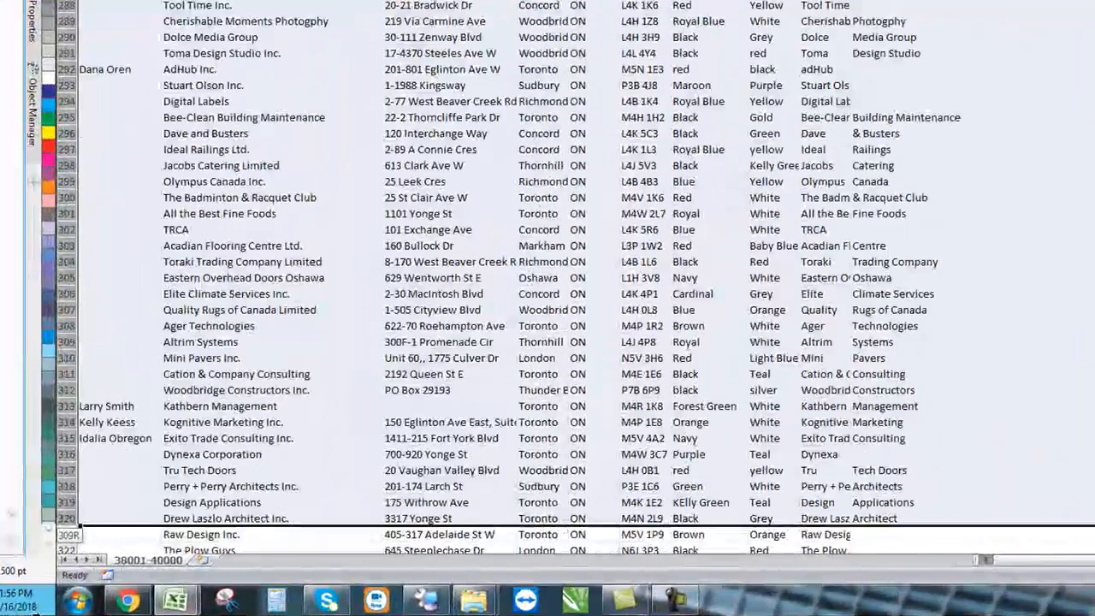
drag(36, 612, 122, 503)
right_click(167, 385)
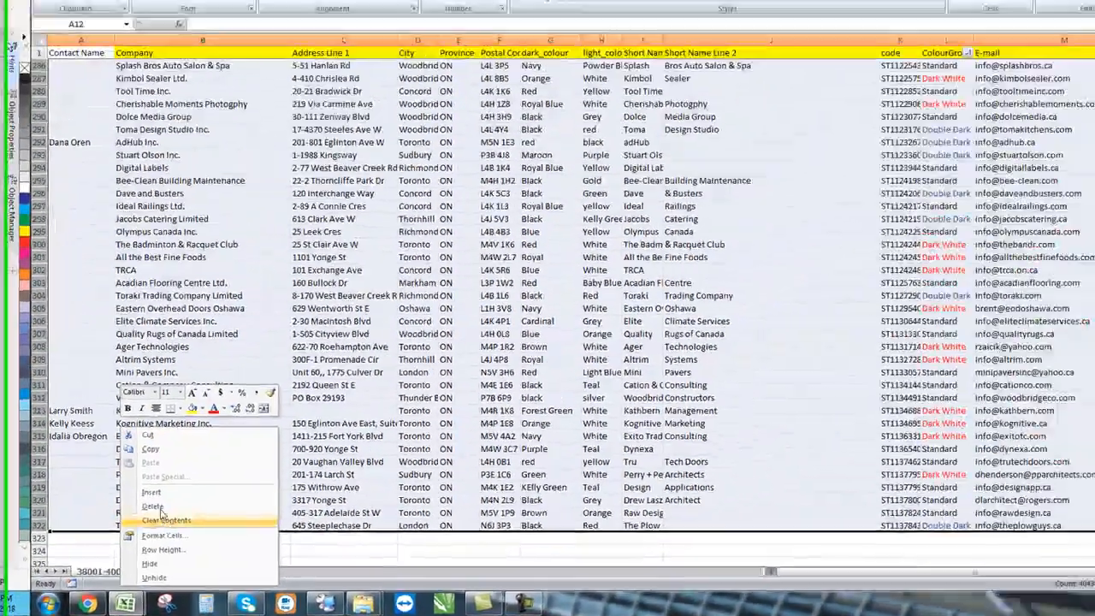
click(207, 478)
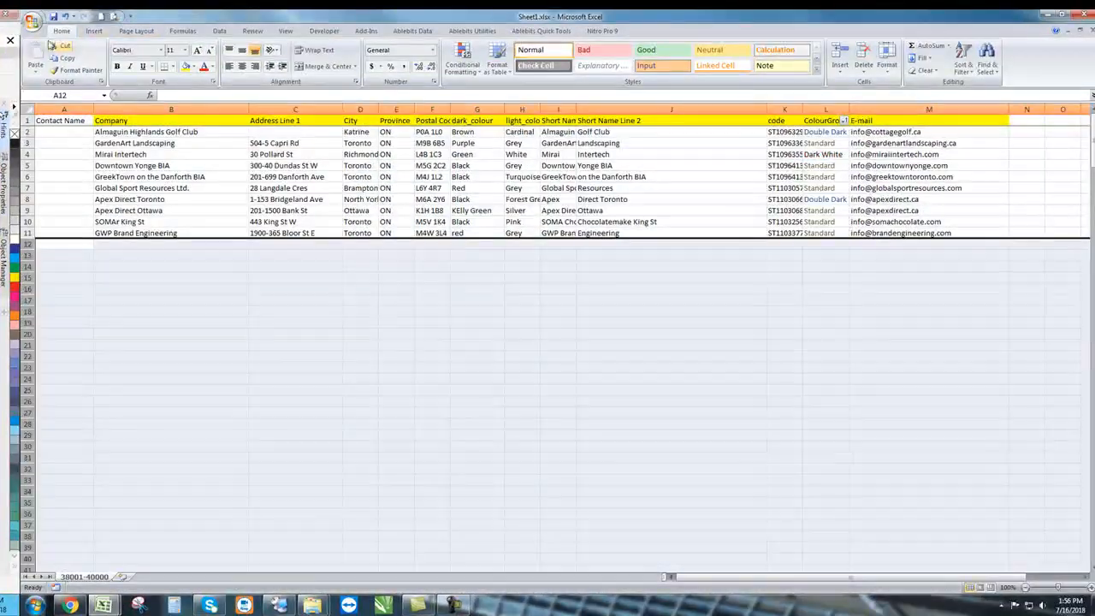
- Save the workbook as Sheet1-Test.xlsx in the July16 folder
click(32, 23)
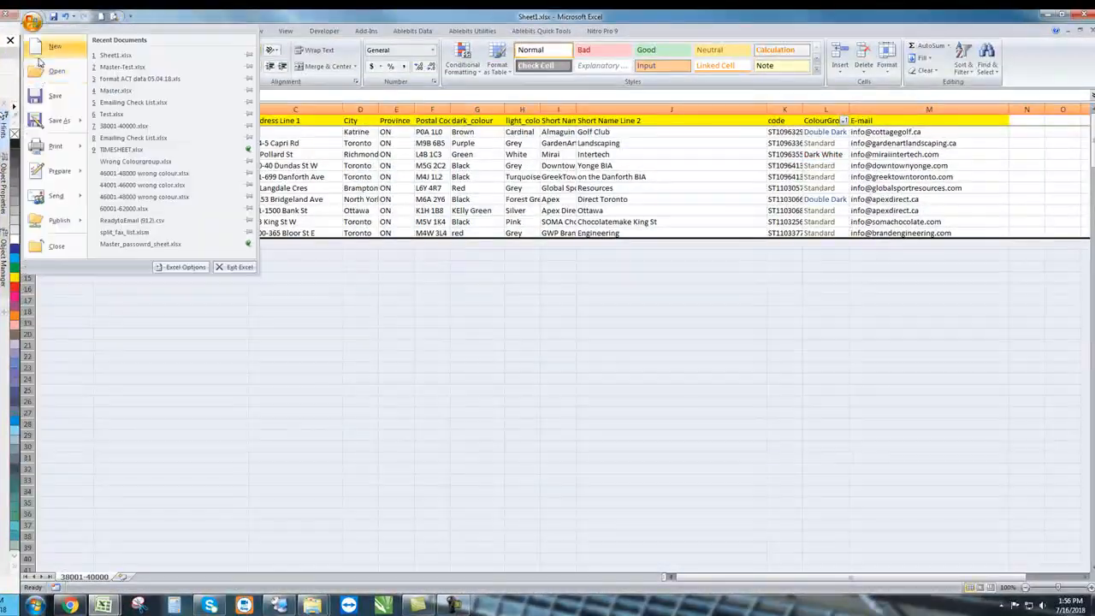
click(40, 121)
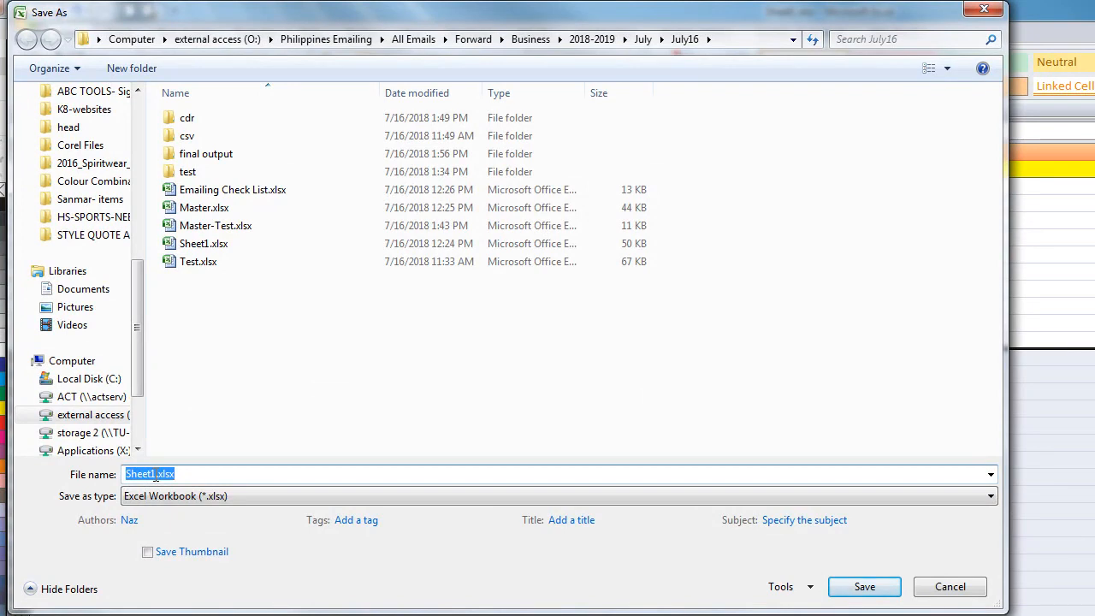
click(154, 476)
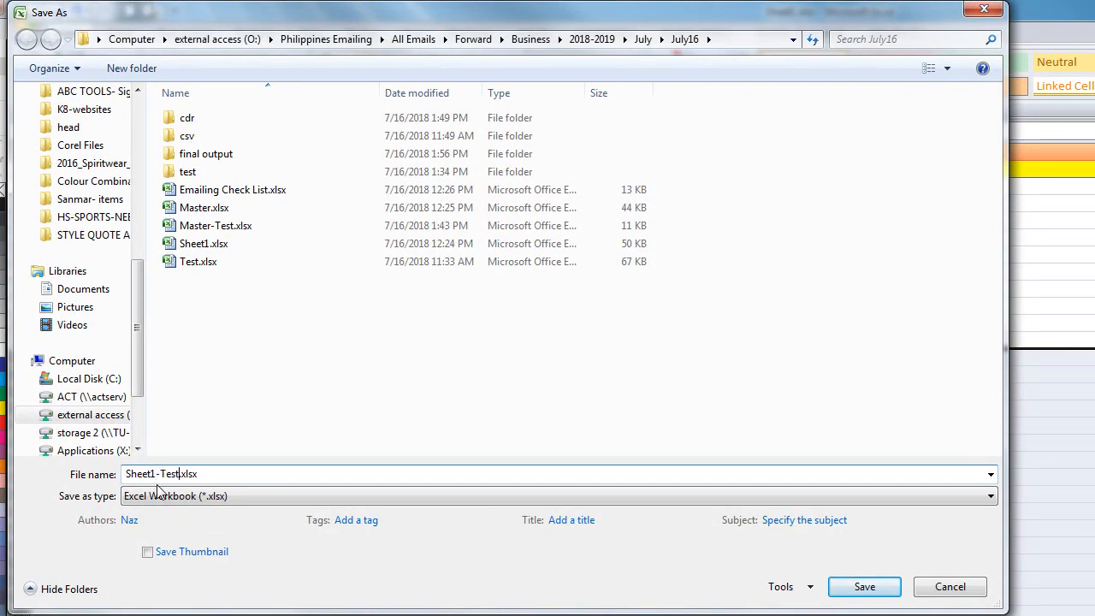
key(ctrl+a)
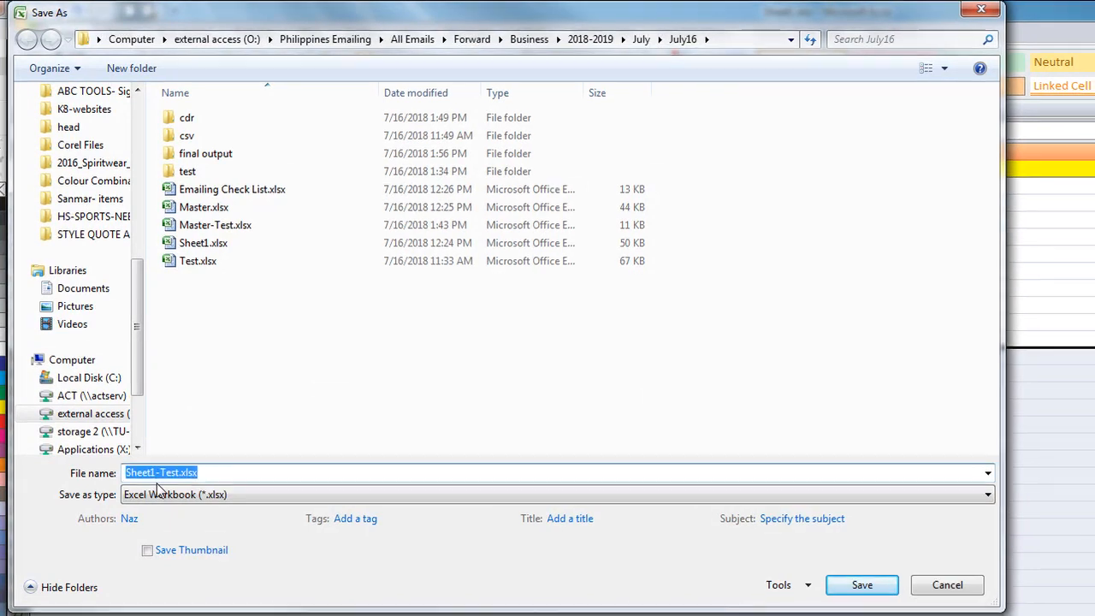
key(Return)
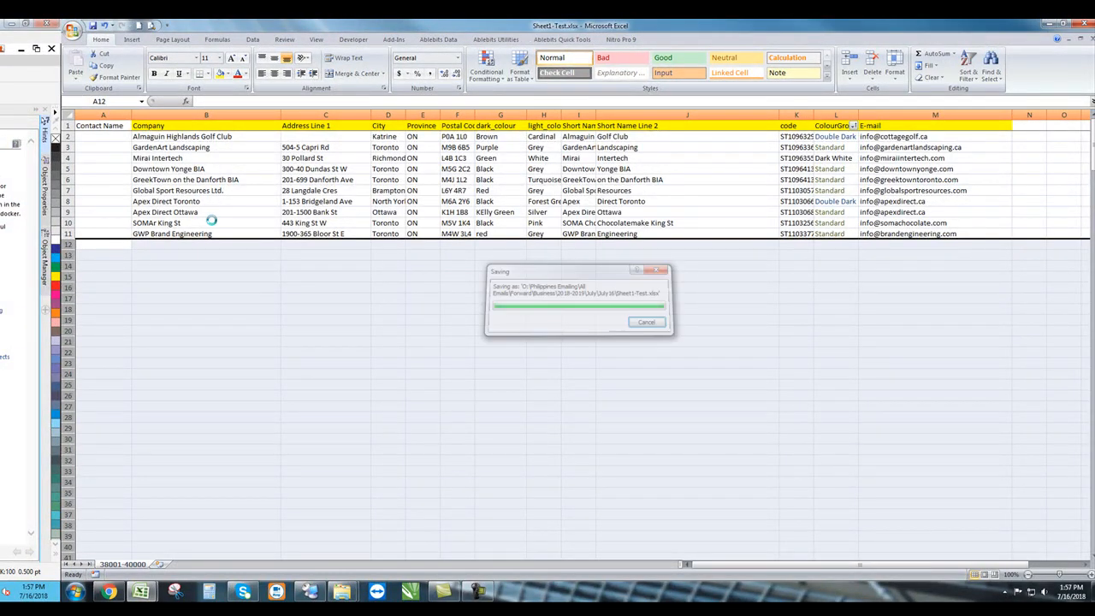
- Close the open workbooks and open format ACT data 05.04.18.xls from July16
click(1086, 26)
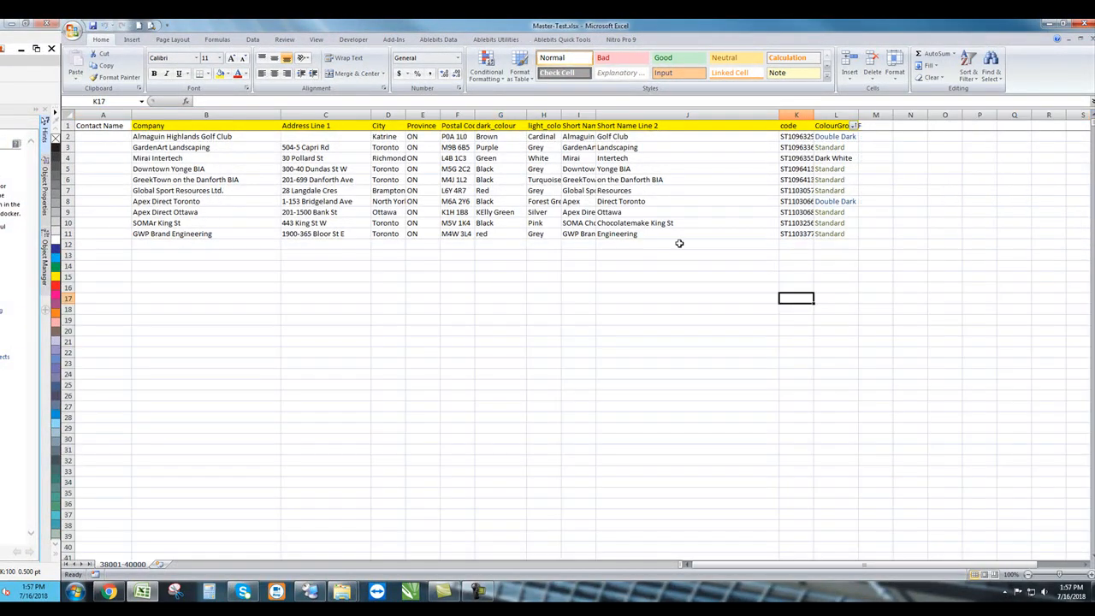
click(1086, 26)
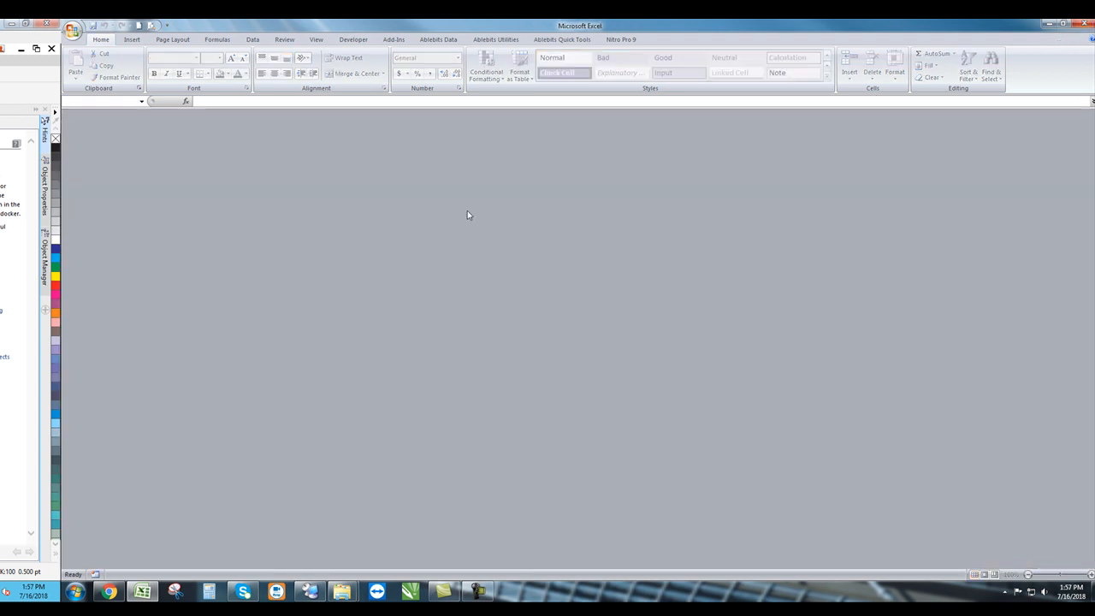
click(1086, 25)
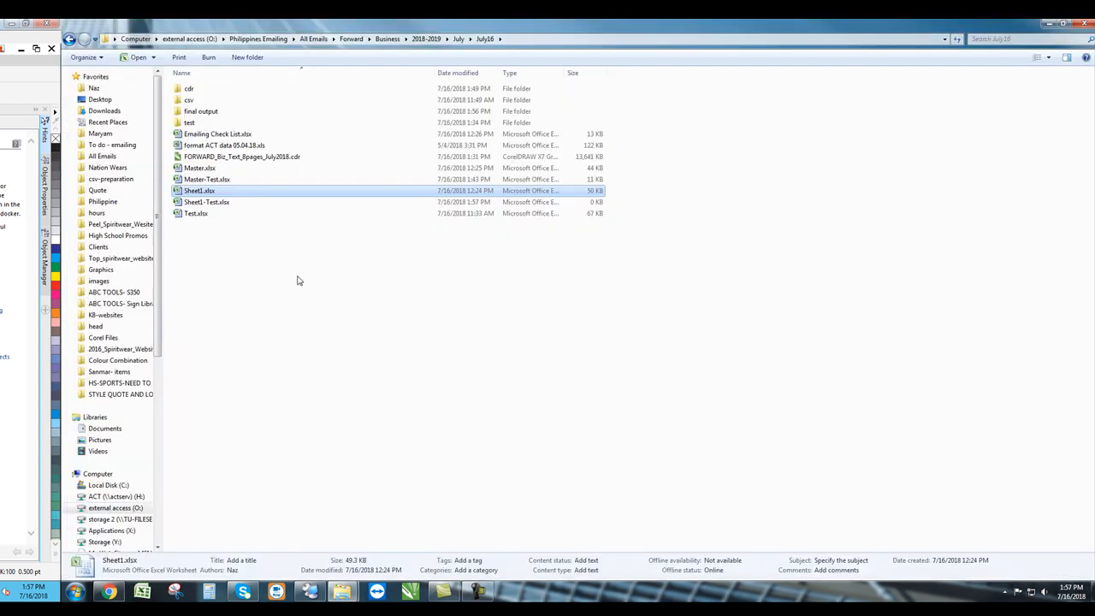
click(201, 202)
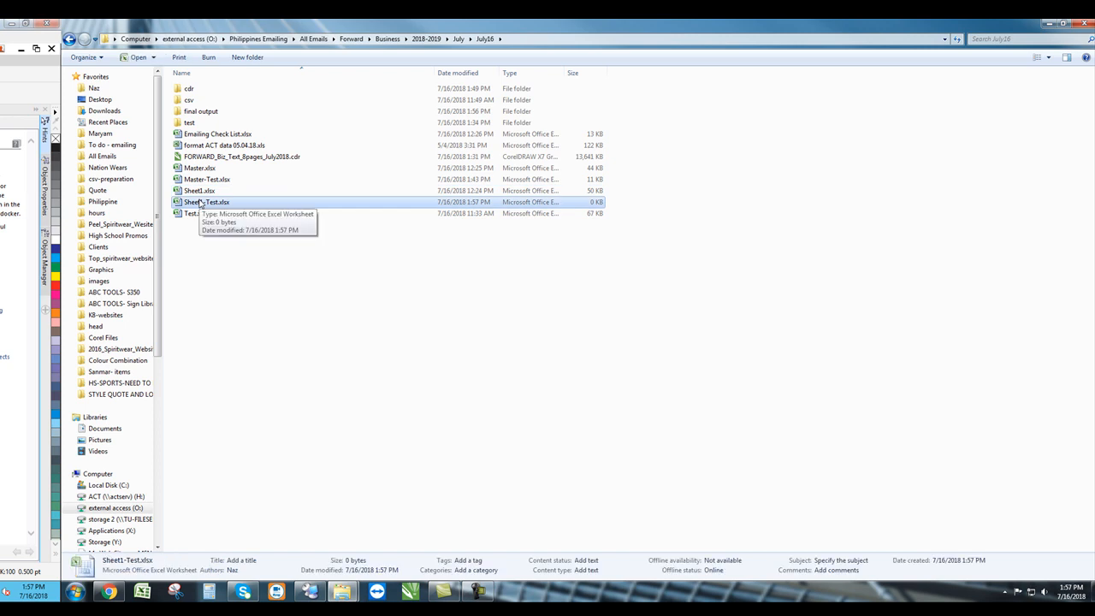
double_click(214, 147)
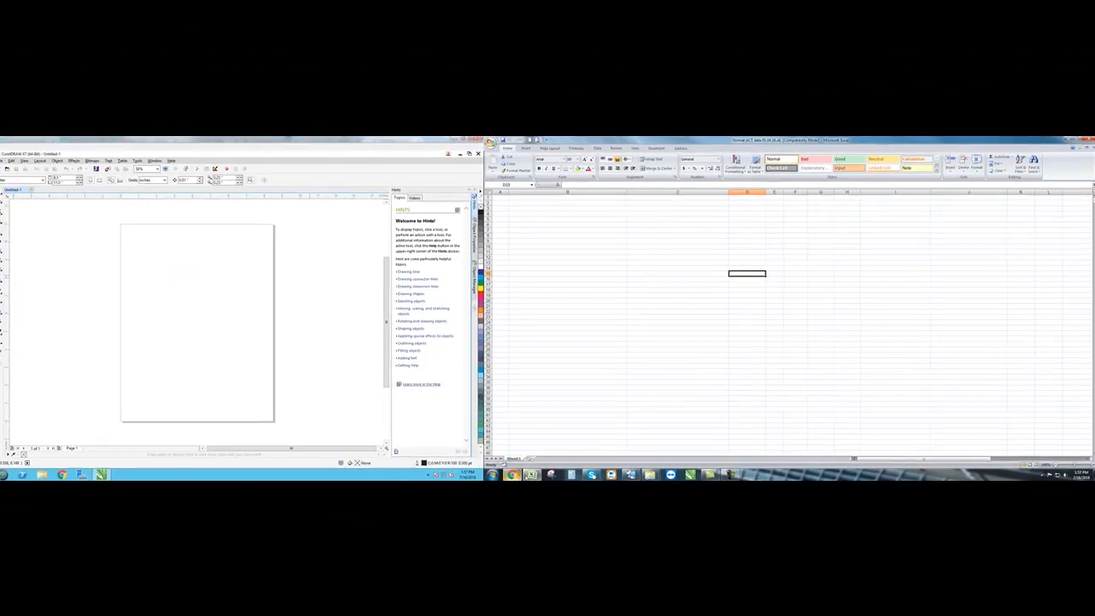
- Open Sheet1-Test.xlsx from the July16 folder as well
click(649, 474)
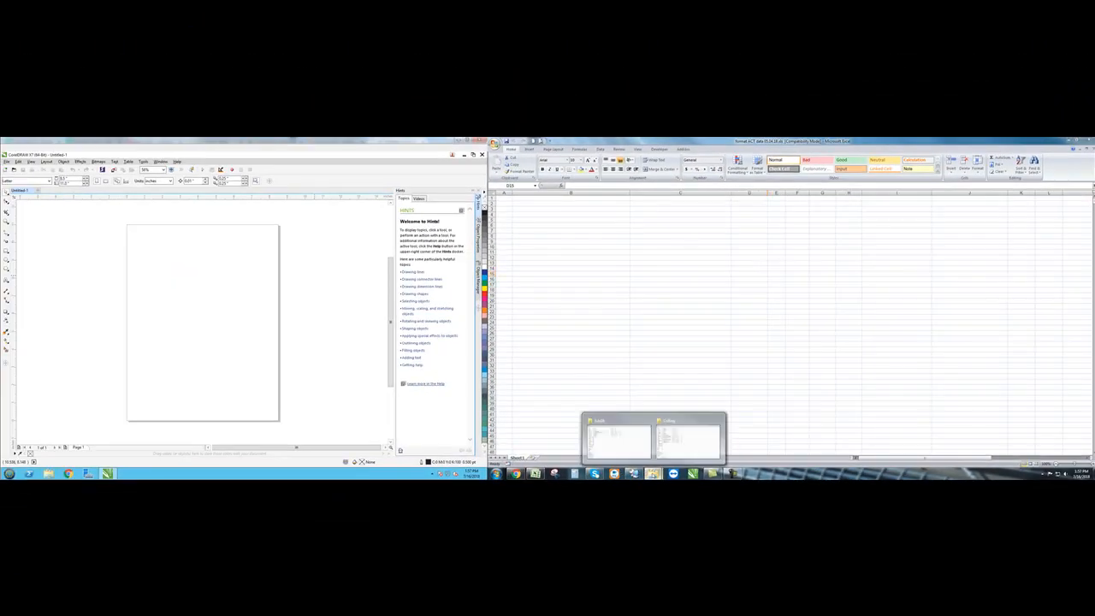
click(603, 428)
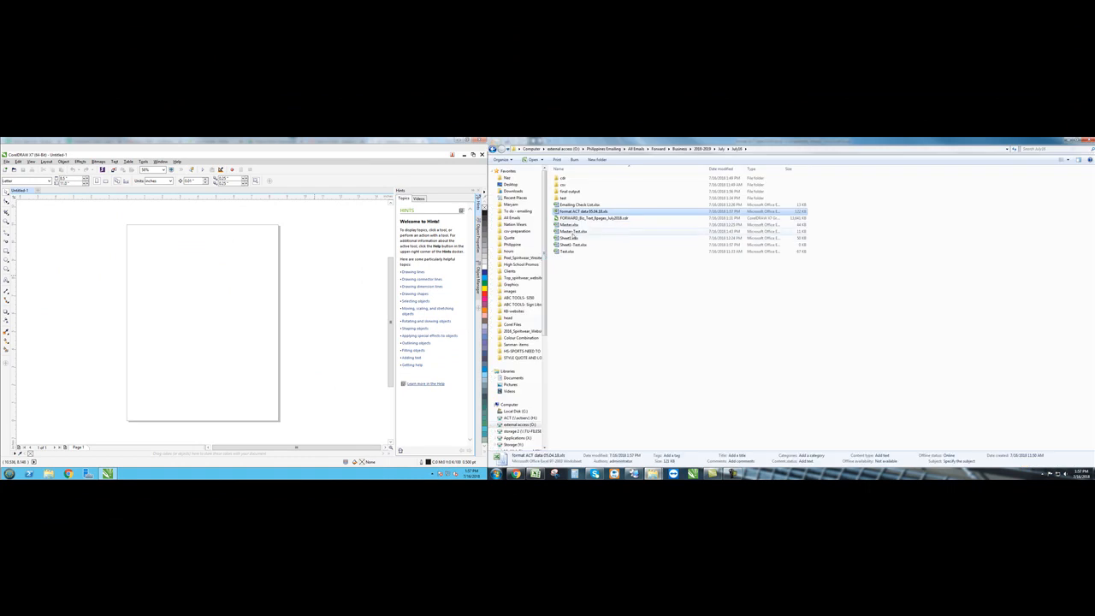
click(569, 245)
double_click(570, 245)
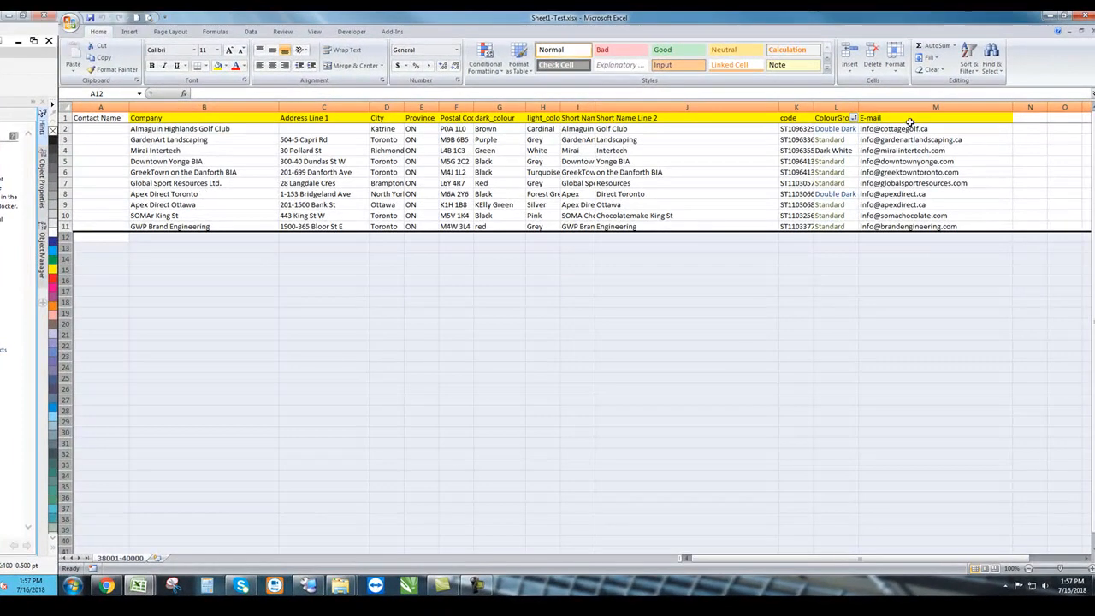
- Copy the entire Sheet1-Test contact table
click(909, 107)
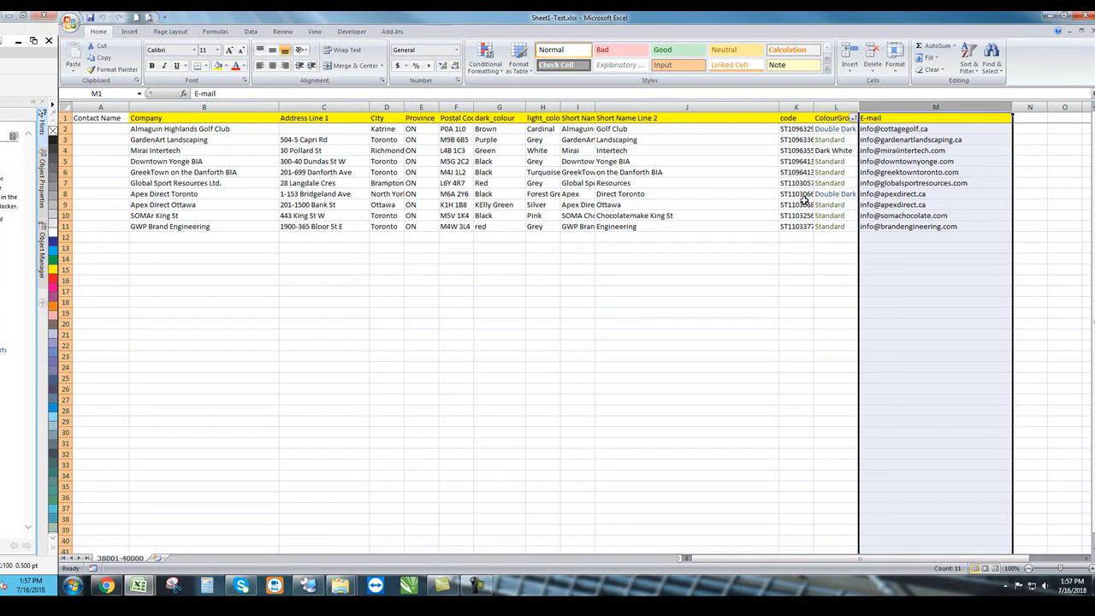
click(499, 350)
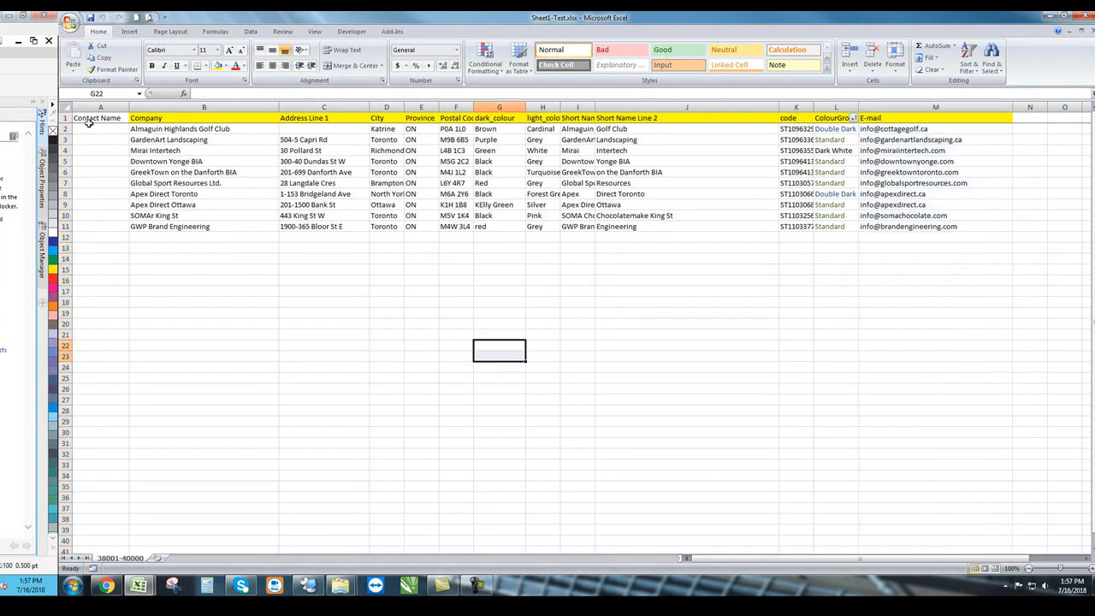
click(63, 105)
key(ctrl+c)
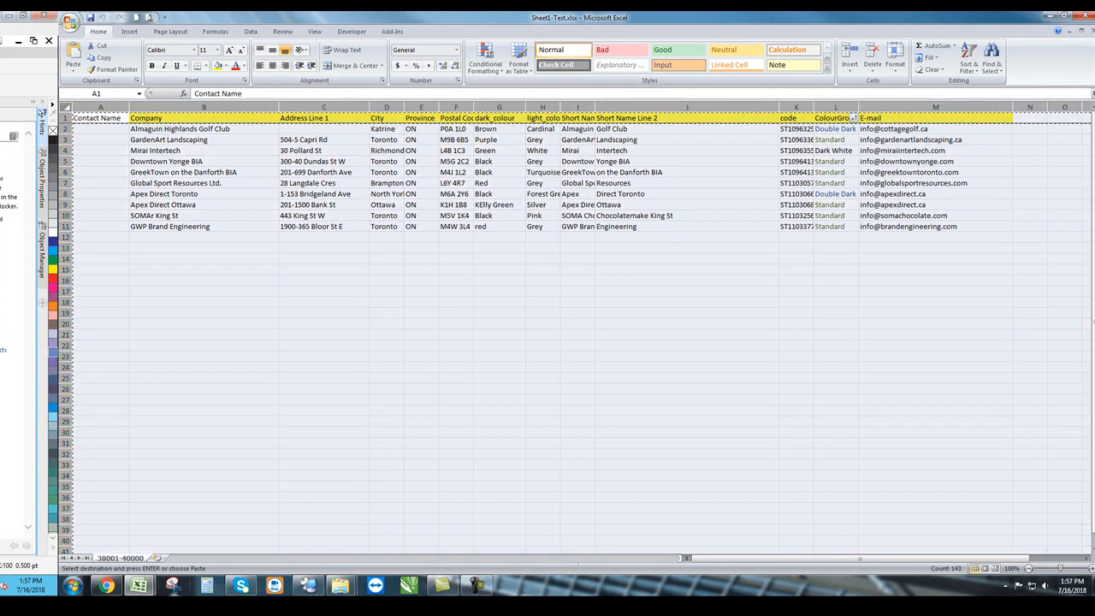
- Paste the contacts at A1 in format ACT data and save contacts.xls in the older format
click(137, 584)
click(142, 544)
click(89, 116)
key(ctrl+v)
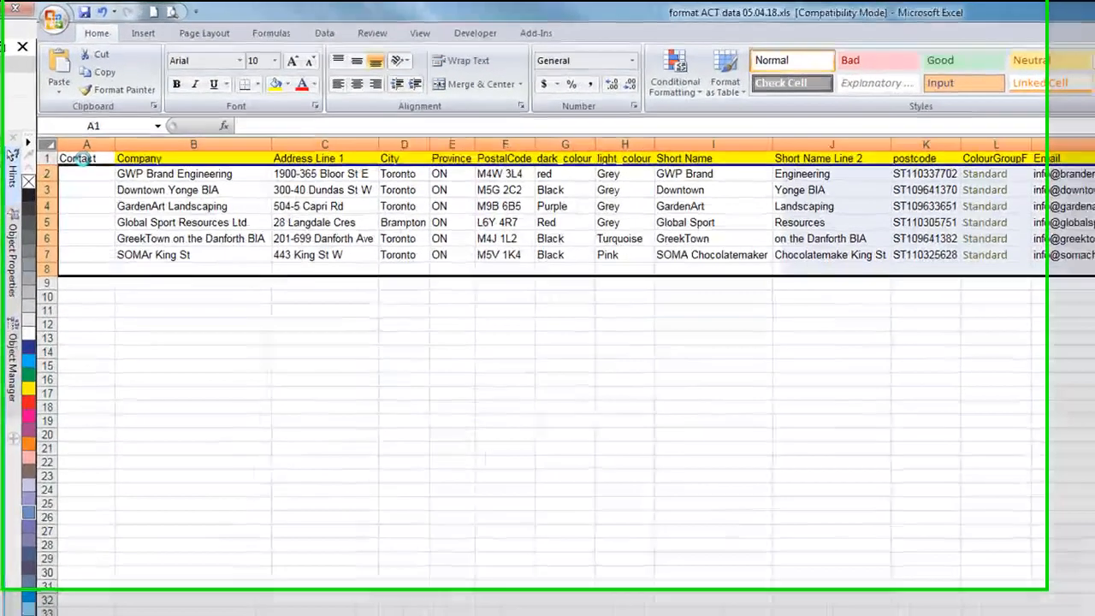
key(ctrl+s)
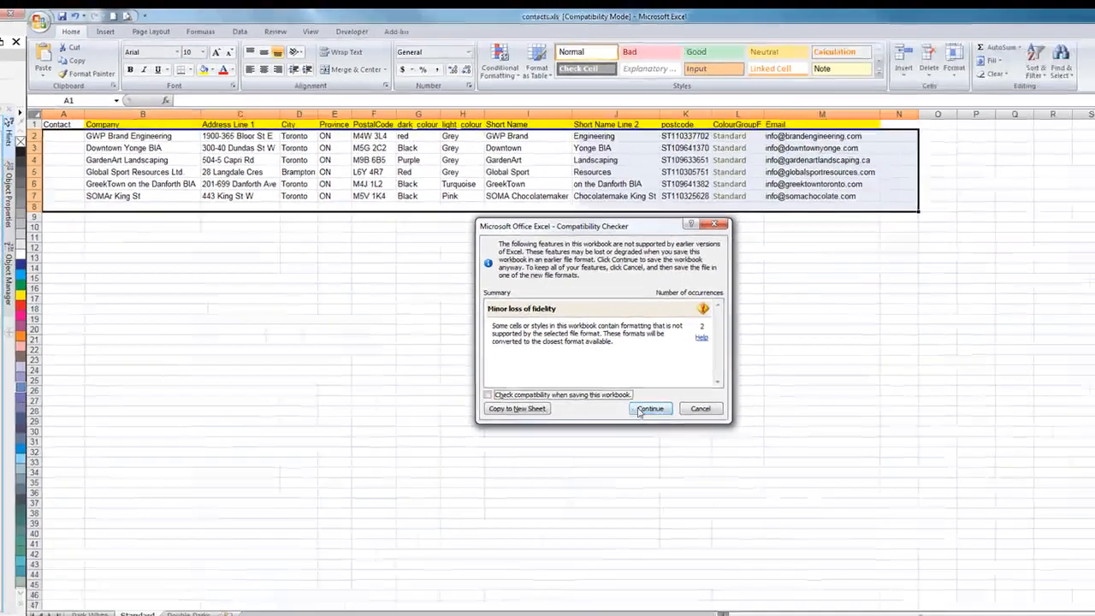
click(906, 569)
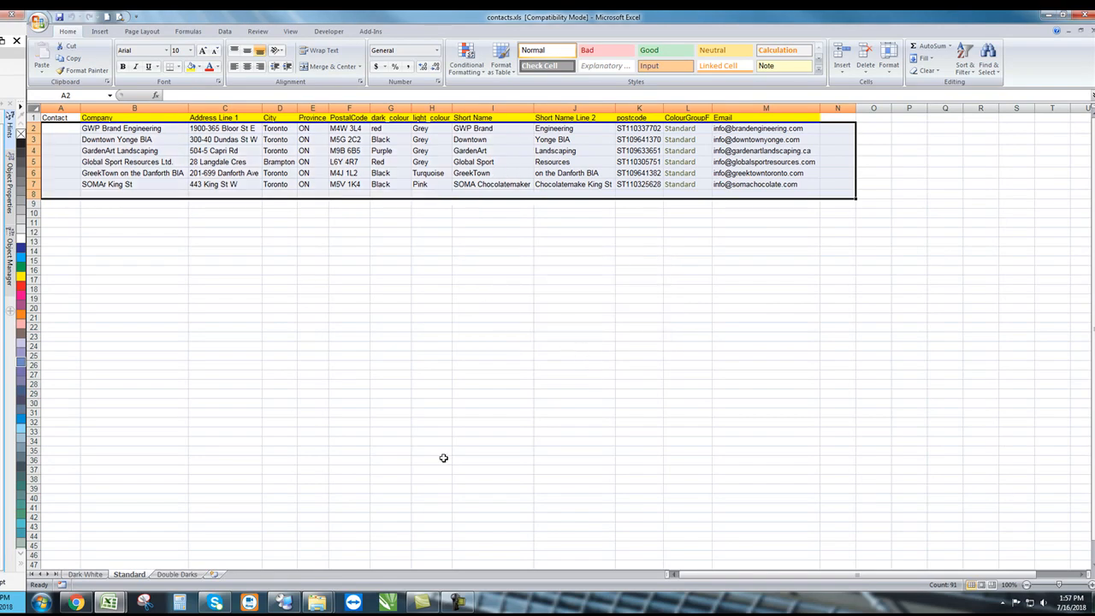
- Review the Dark White, Standard and Double Darks sheets
click(86, 574)
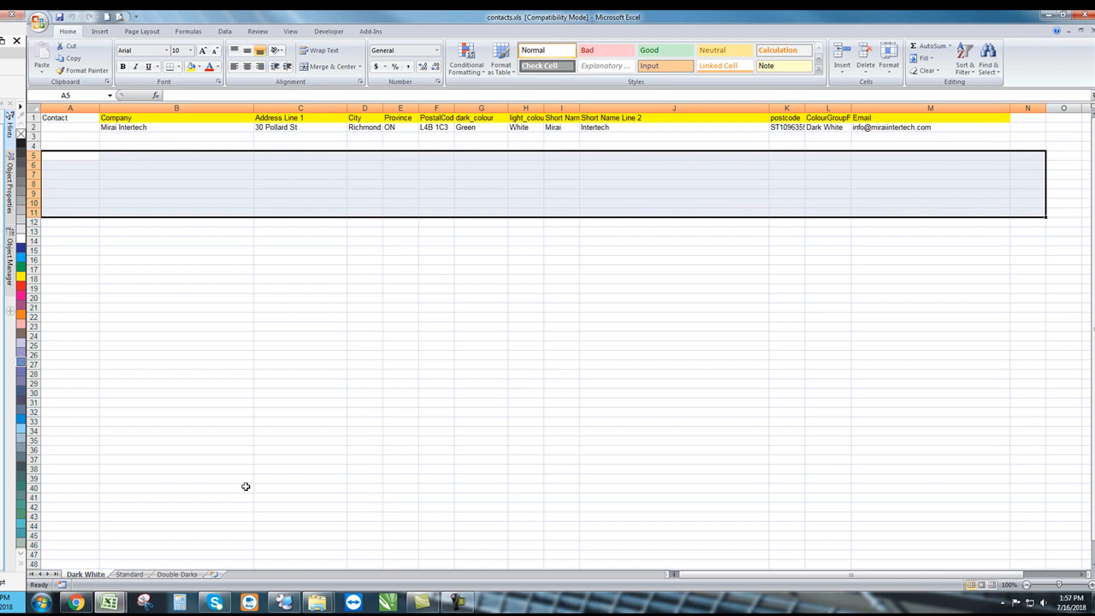
click(843, 126)
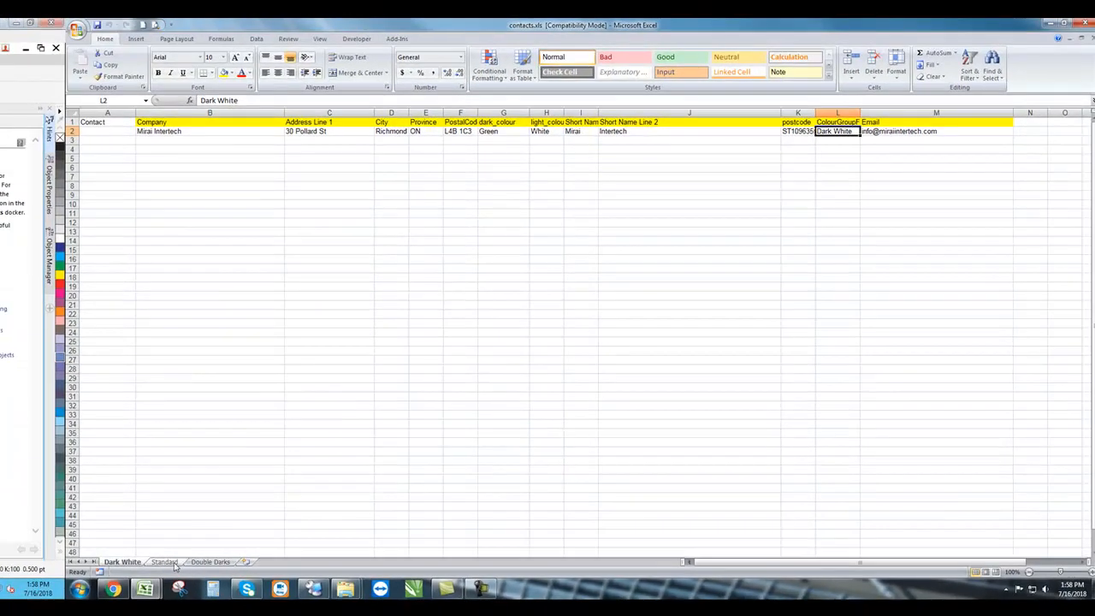
click(177, 561)
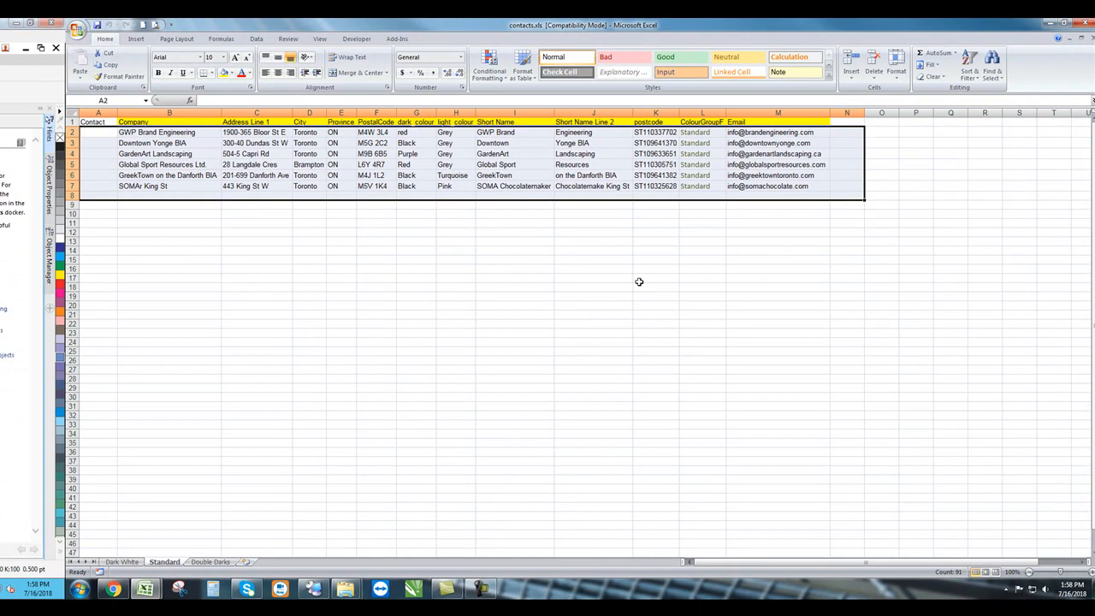
click(699, 185)
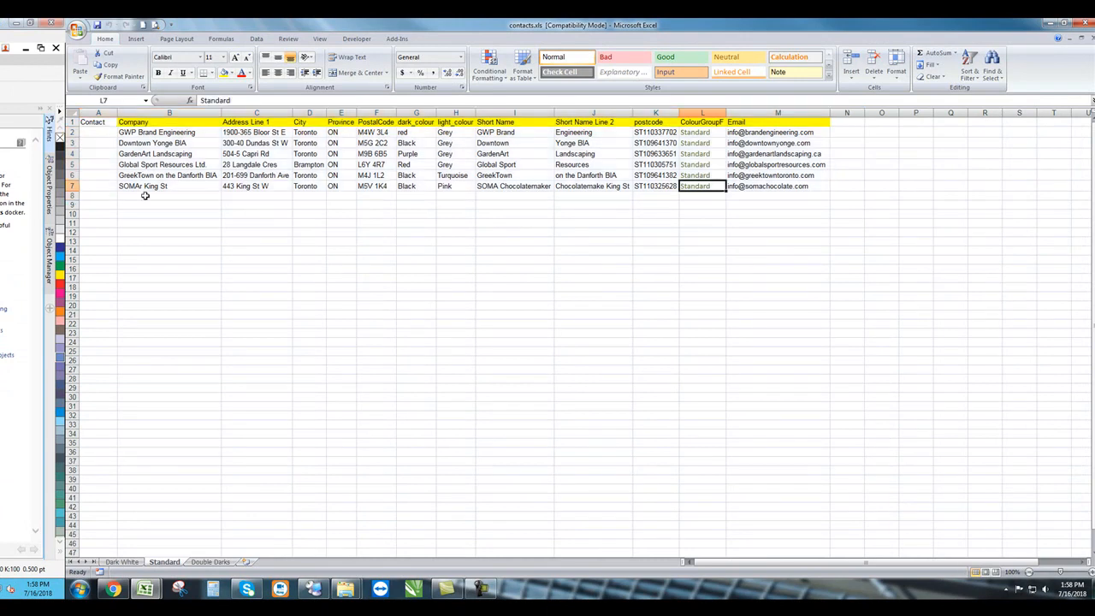
click(205, 562)
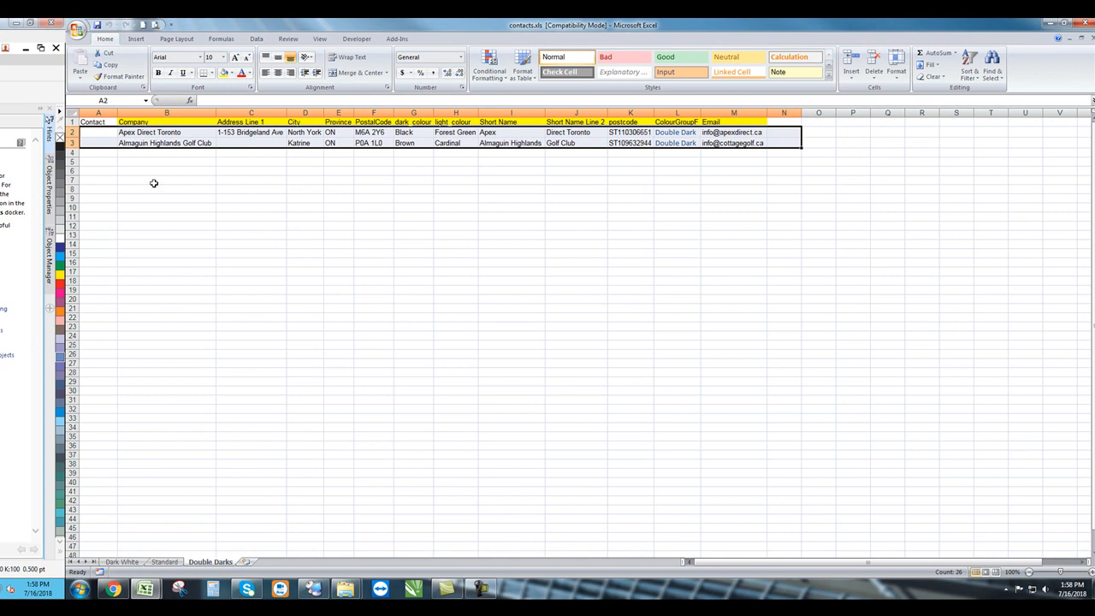
click(295, 259)
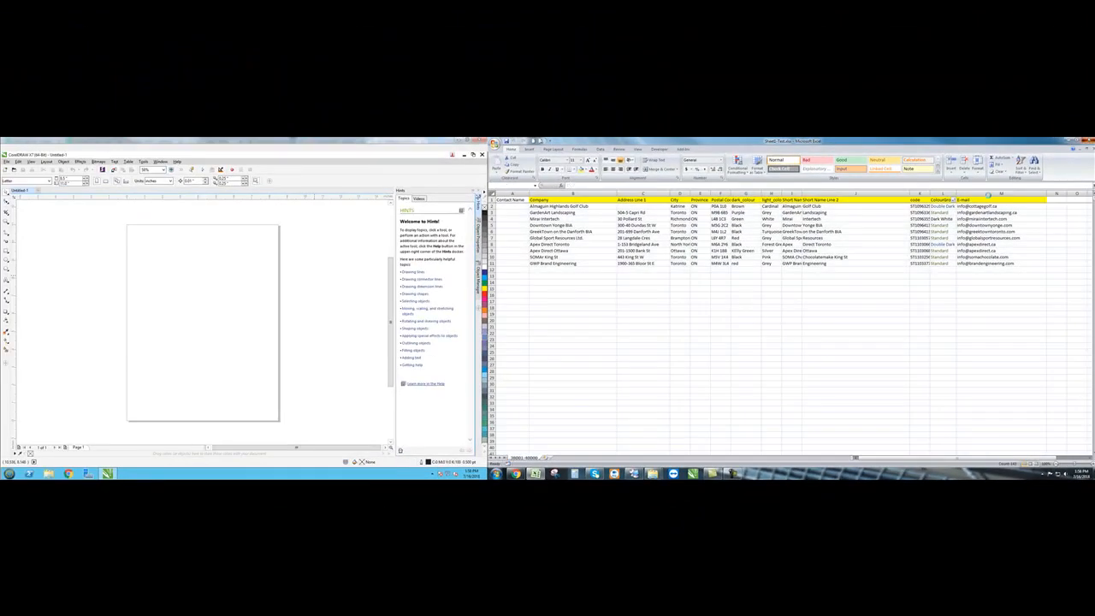
- Look inside the Double, Standard and White folders under final output, then go back to July16
click(535, 473)
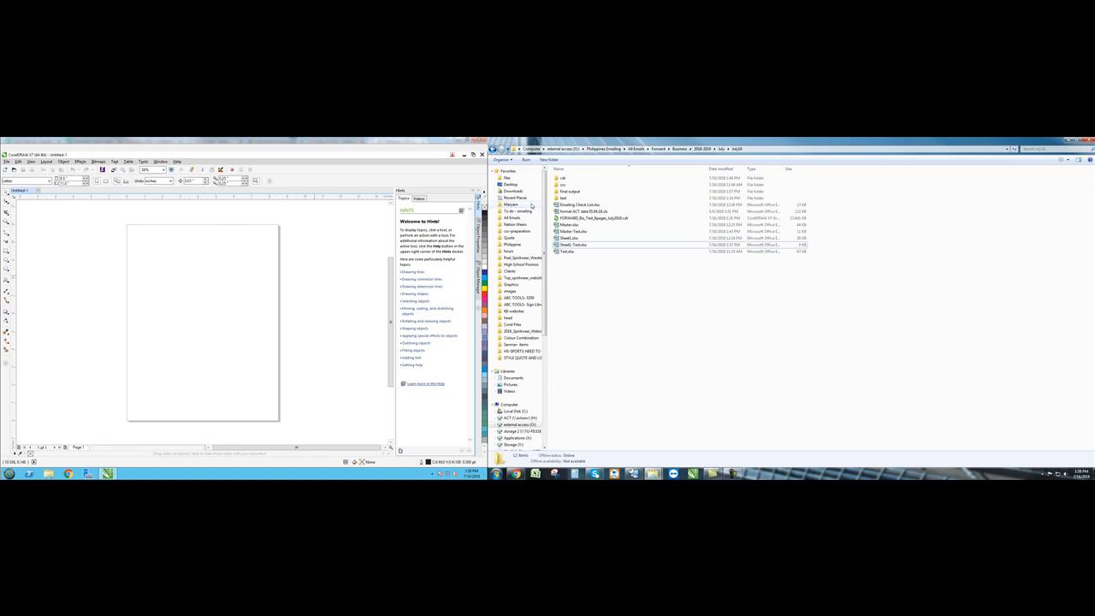
double_click(568, 191)
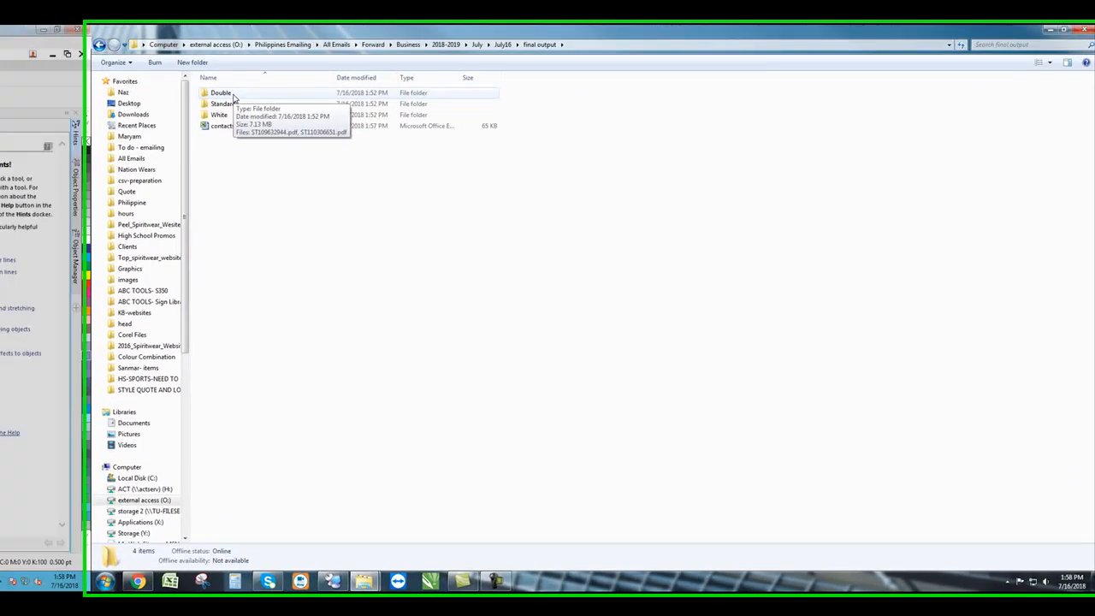
double_click(572, 180)
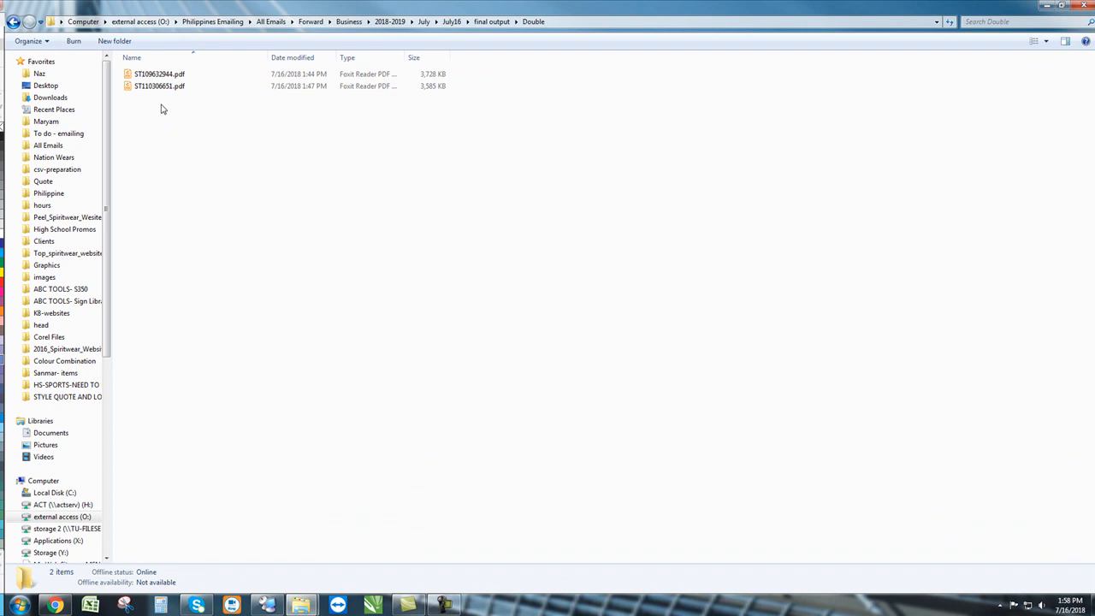
click(492, 21)
double_click(150, 86)
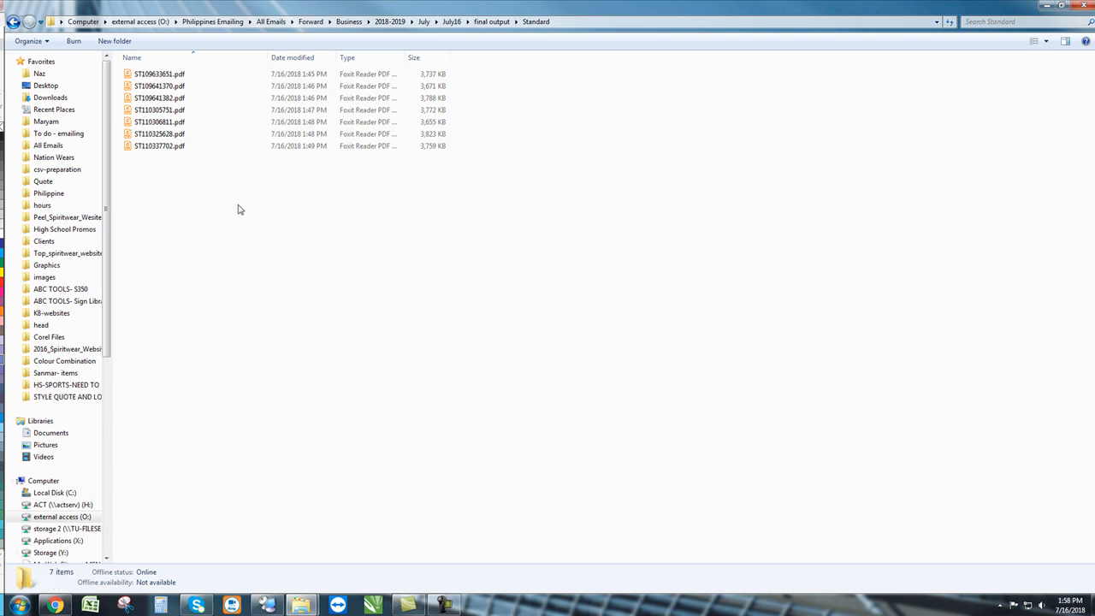
click(492, 22)
double_click(173, 98)
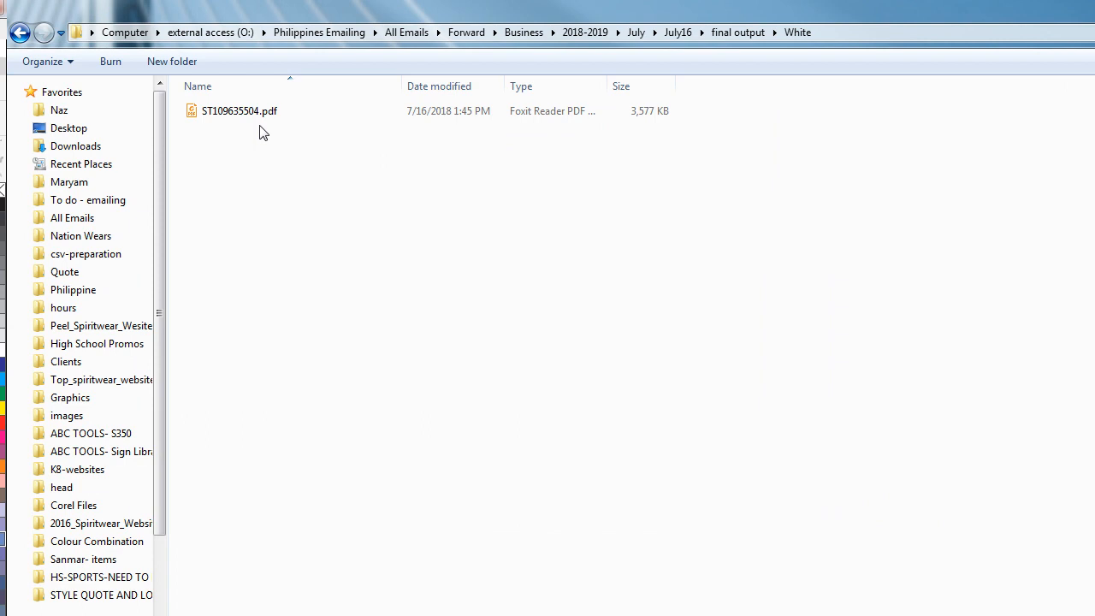
click(738, 32)
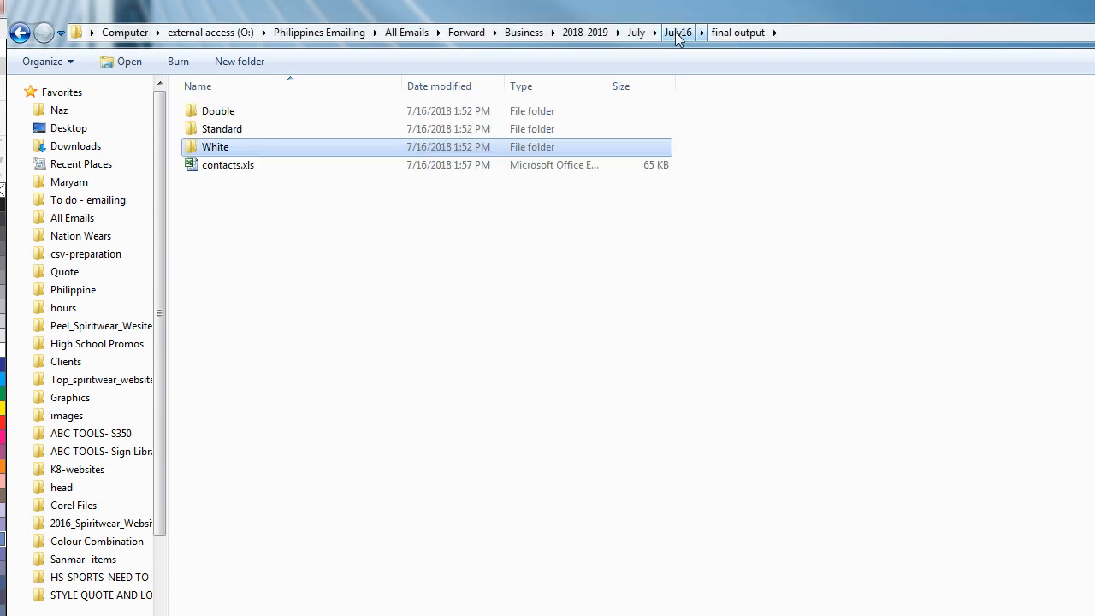
click(678, 32)
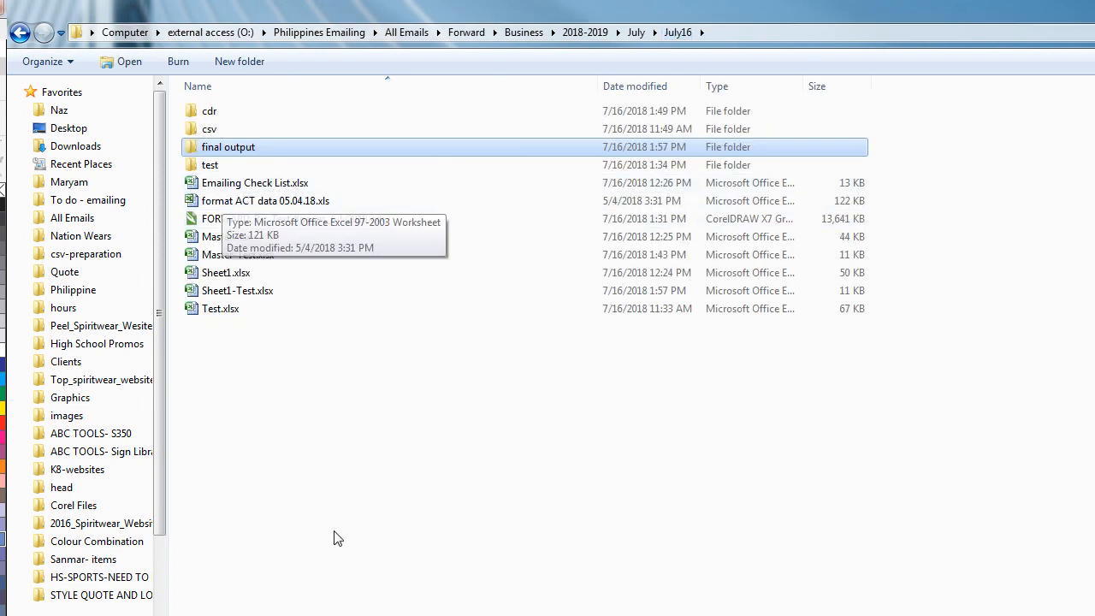
- Open Emailing Check List.xlsx from the July16 folder
click(335, 604)
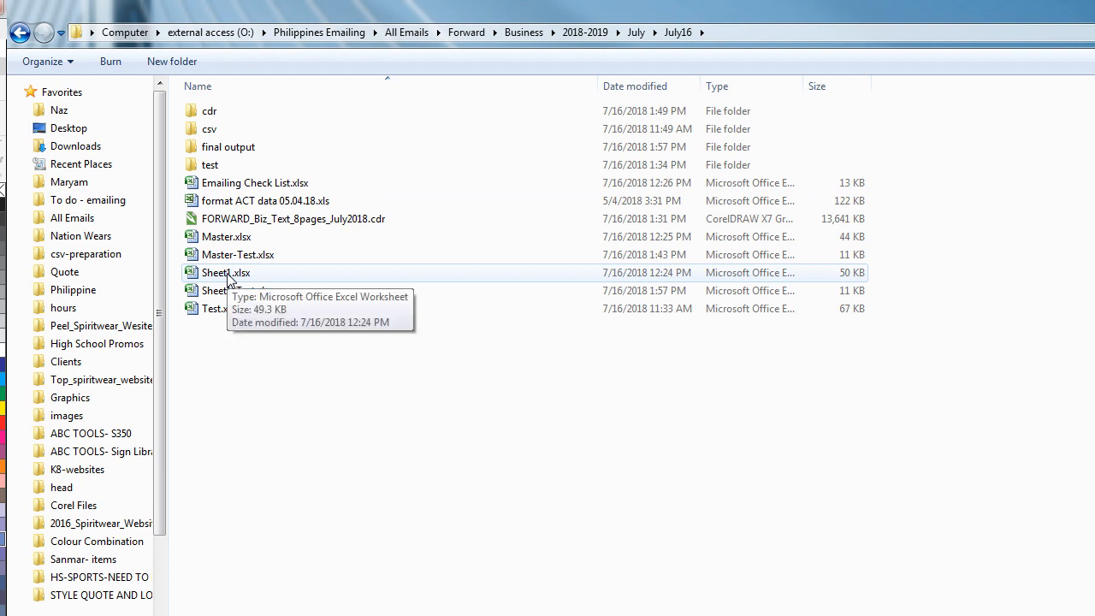
click(232, 264)
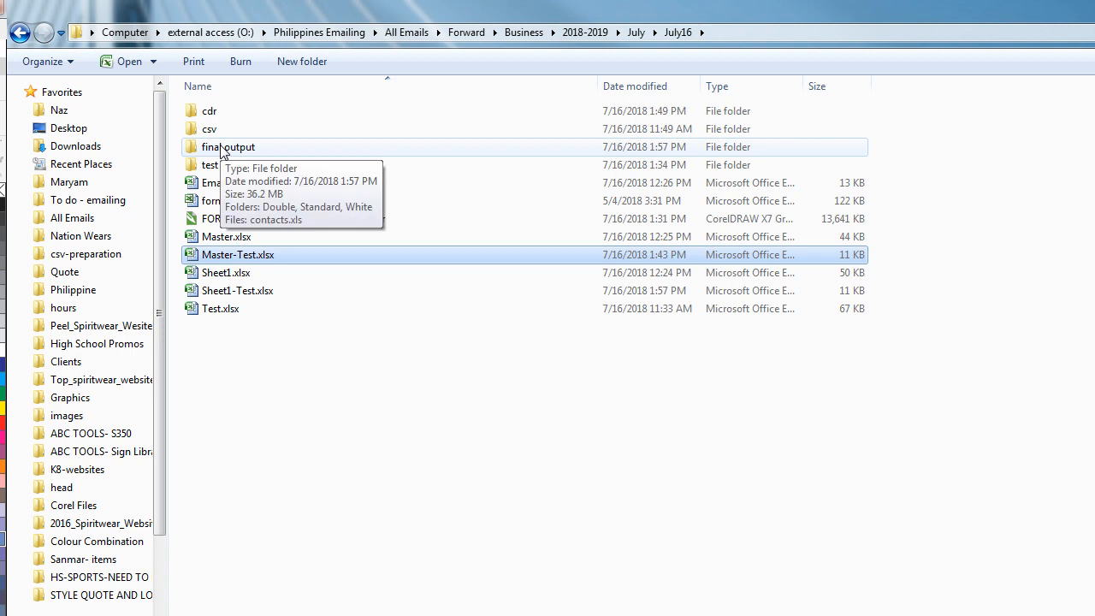
click(237, 292)
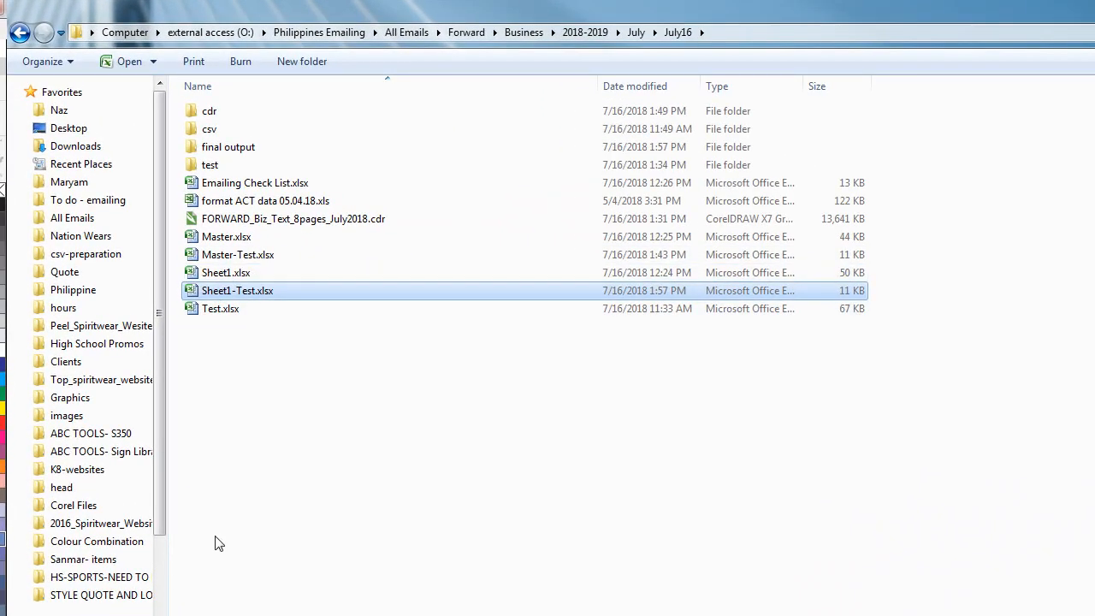
click(219, 544)
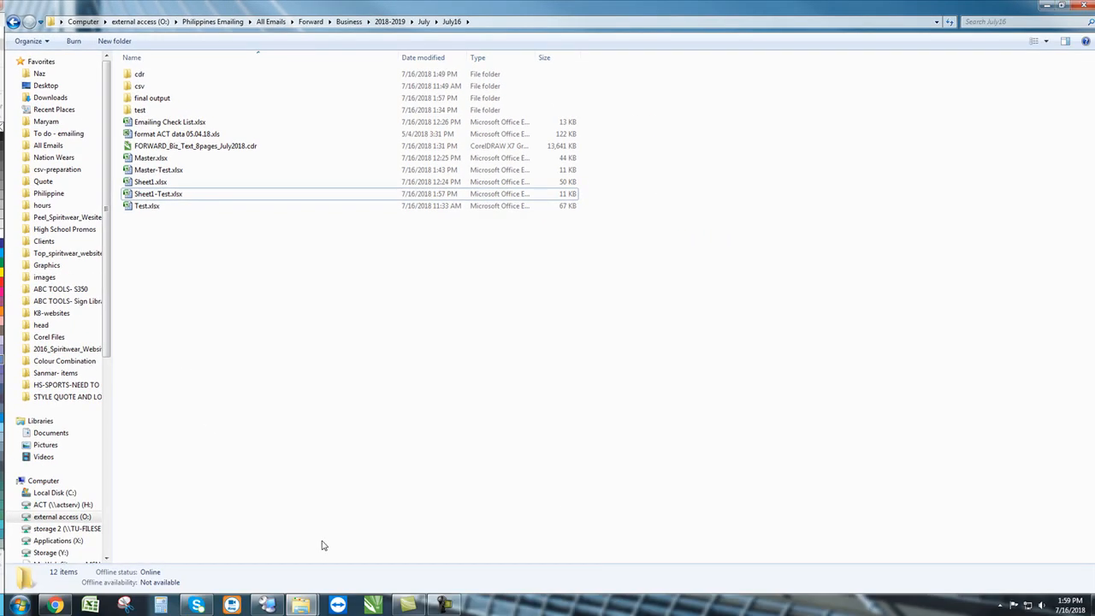
double_click(195, 146)
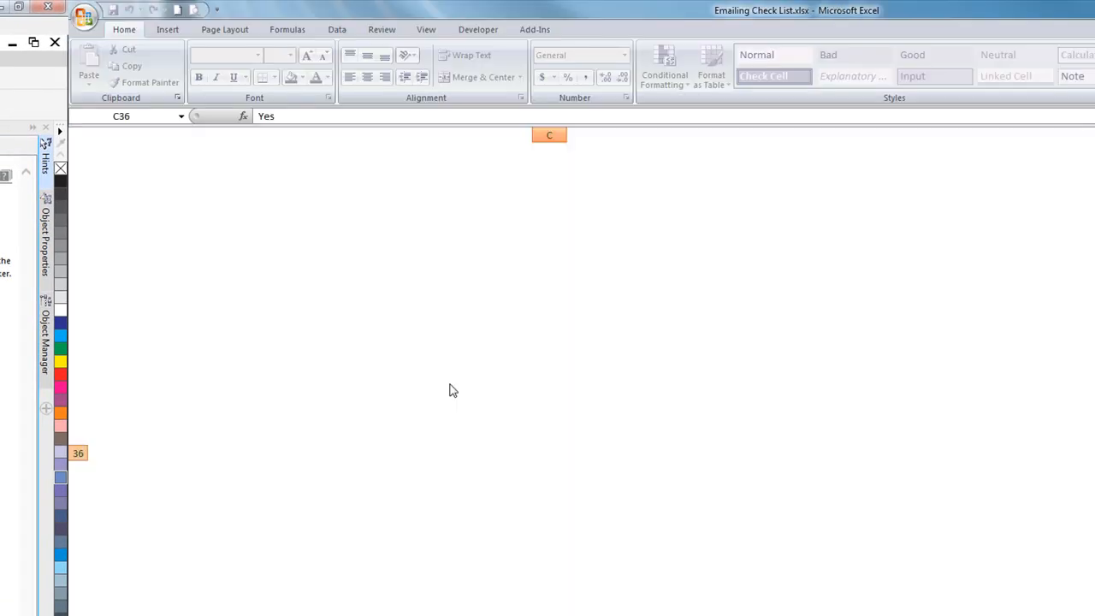
- Enter Yes in C38:C42 for checklist steps 33 through 37
scroll(327, 532, down, 1)
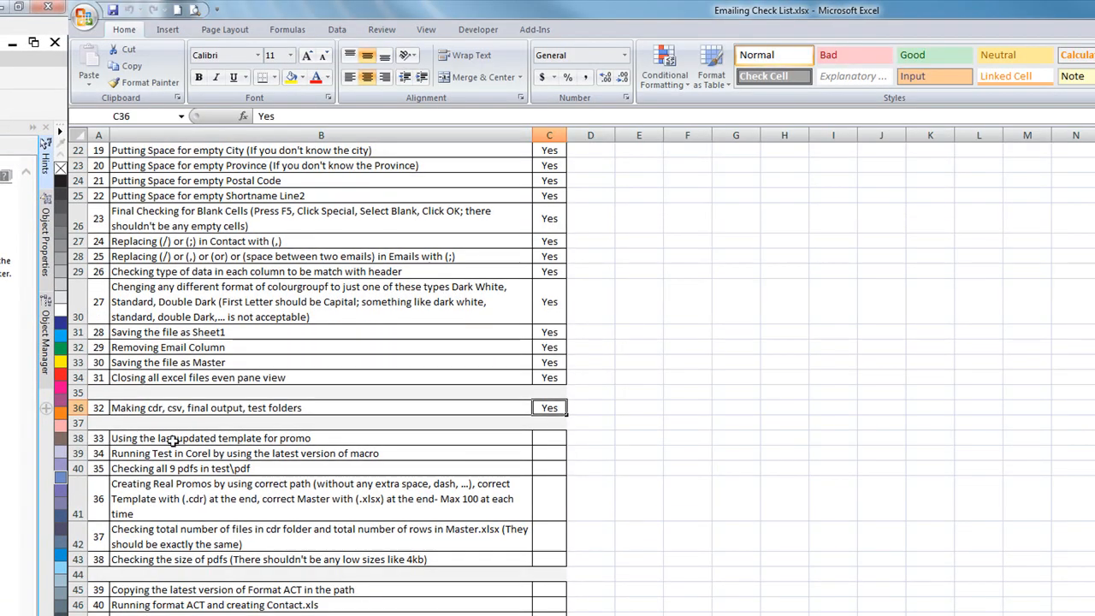
click(545, 438)
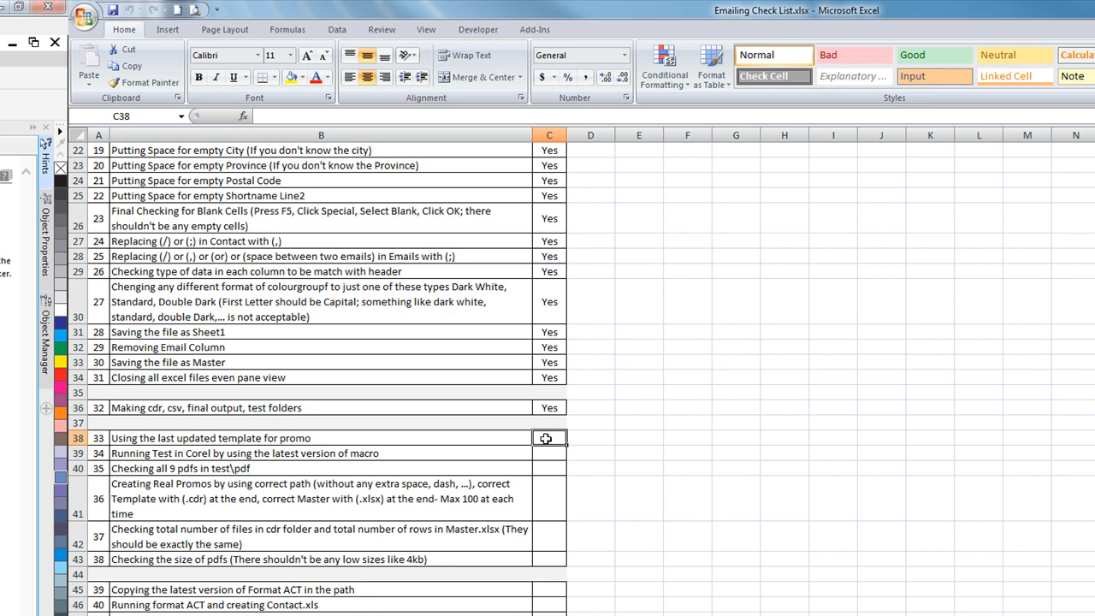
text(Yes)
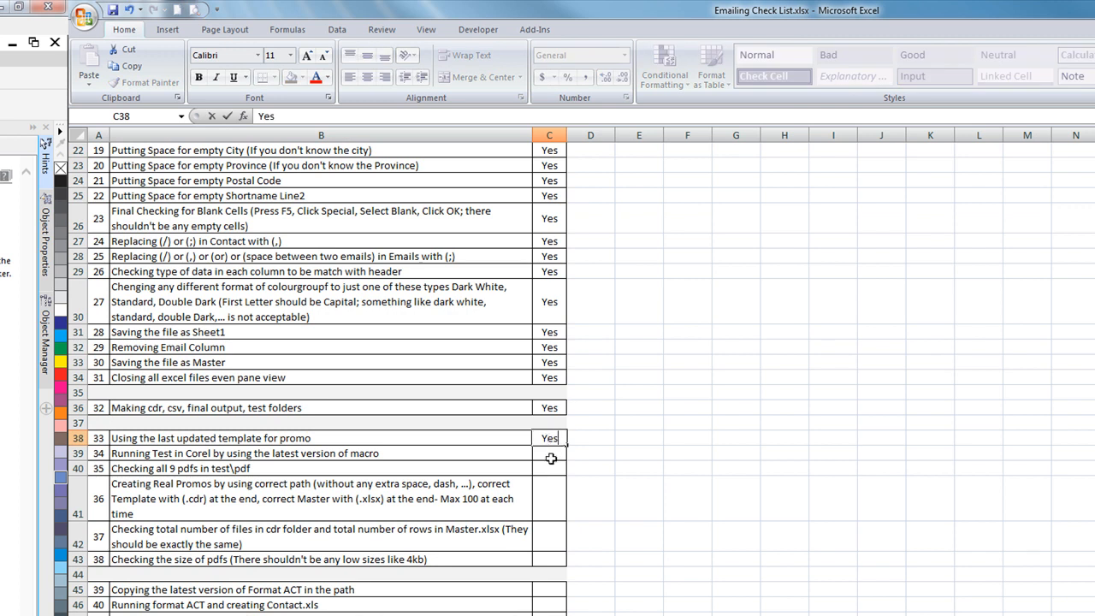
click(554, 452)
text(Yes)
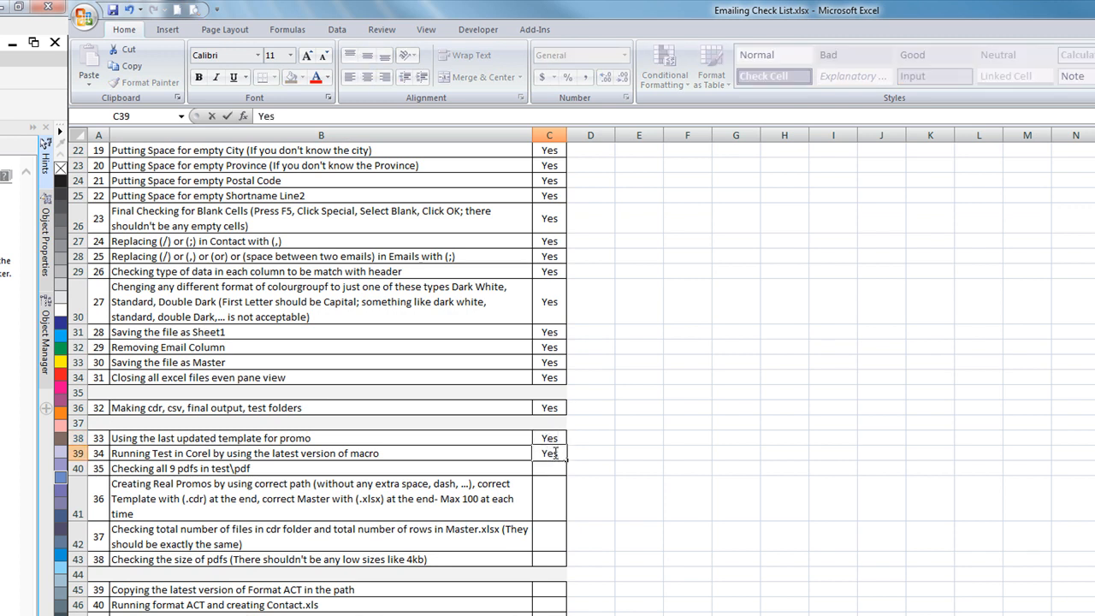
click(548, 468)
text(Yes)
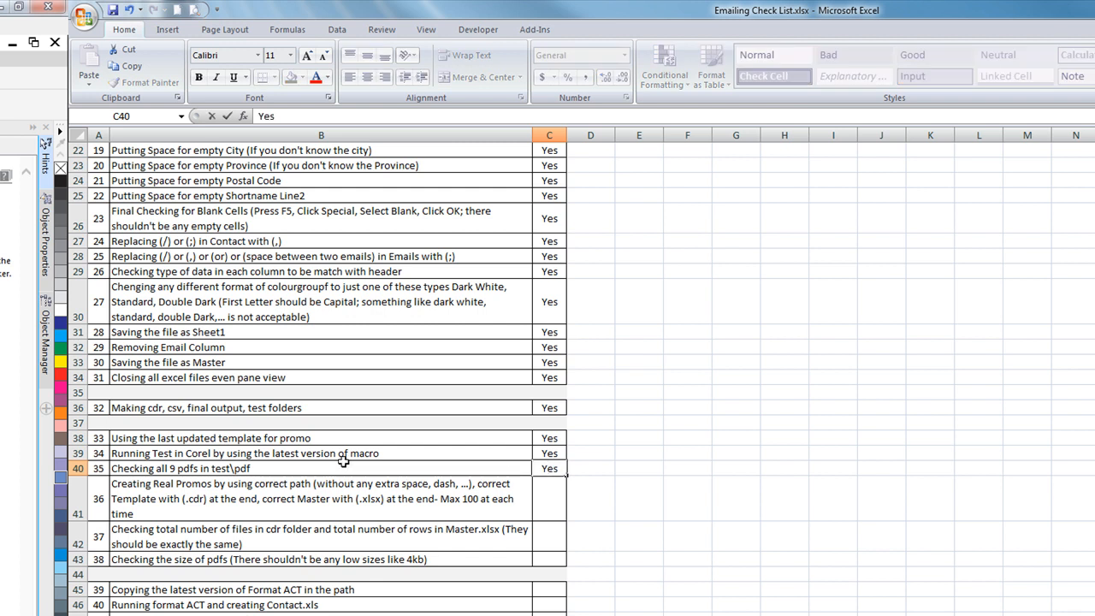
click(544, 497)
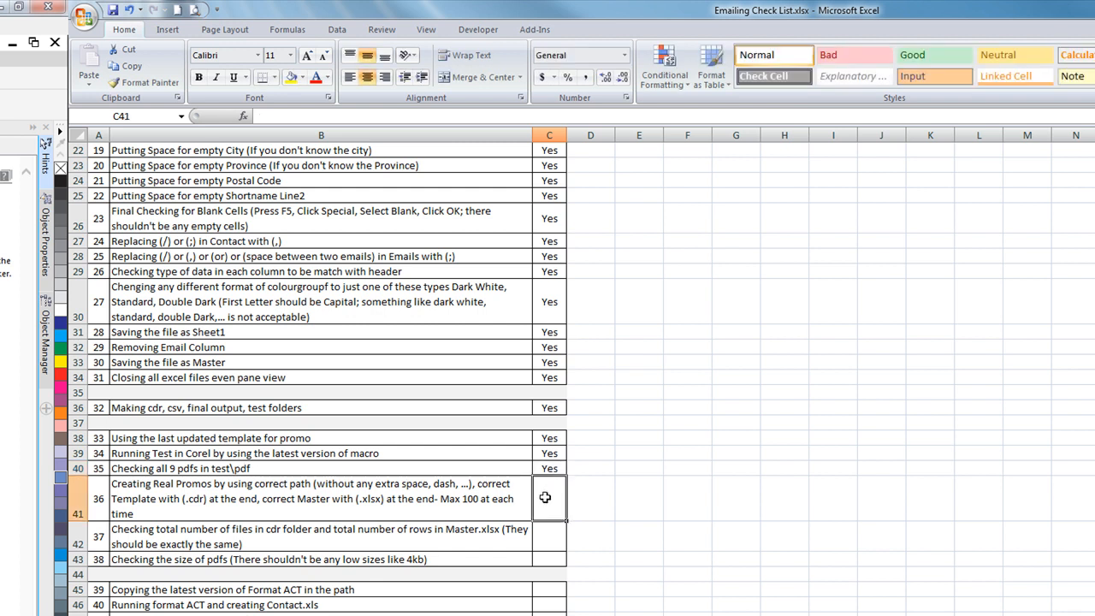
text(Yes)
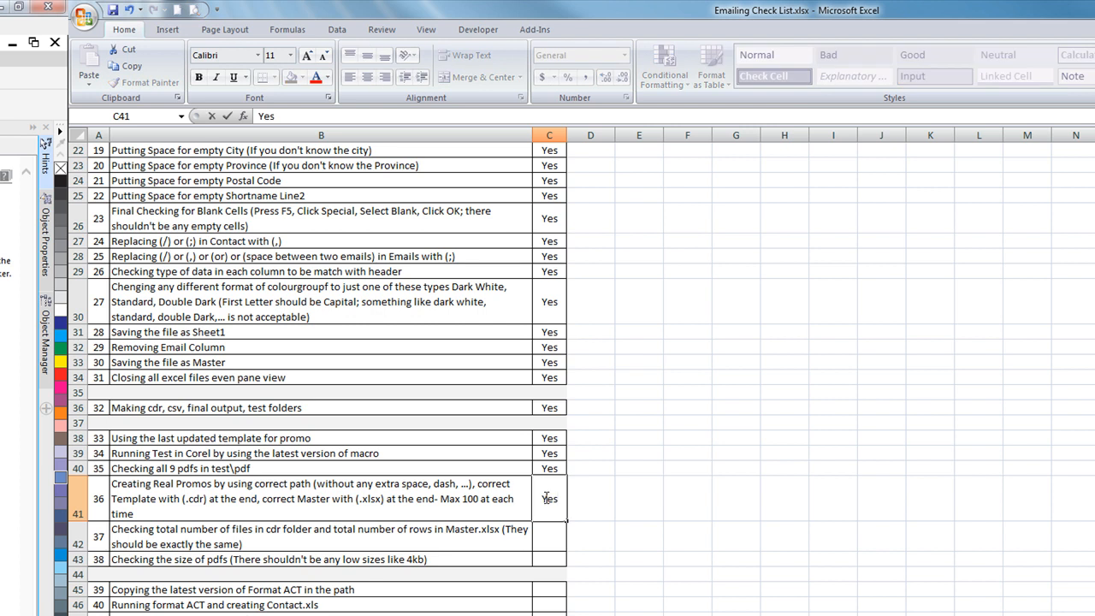
click(540, 535)
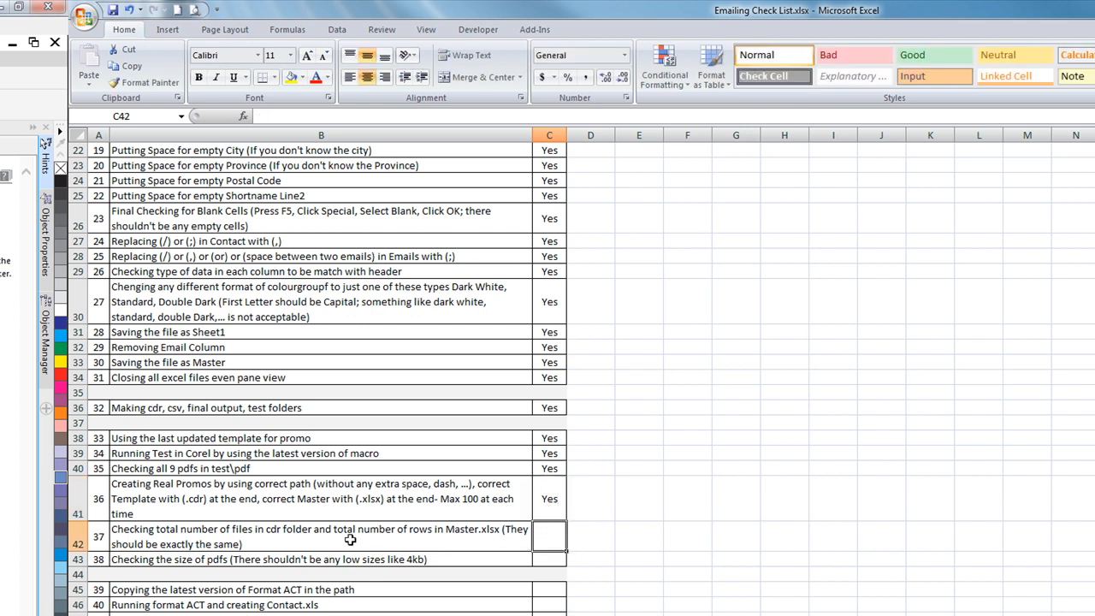
text(Yes)
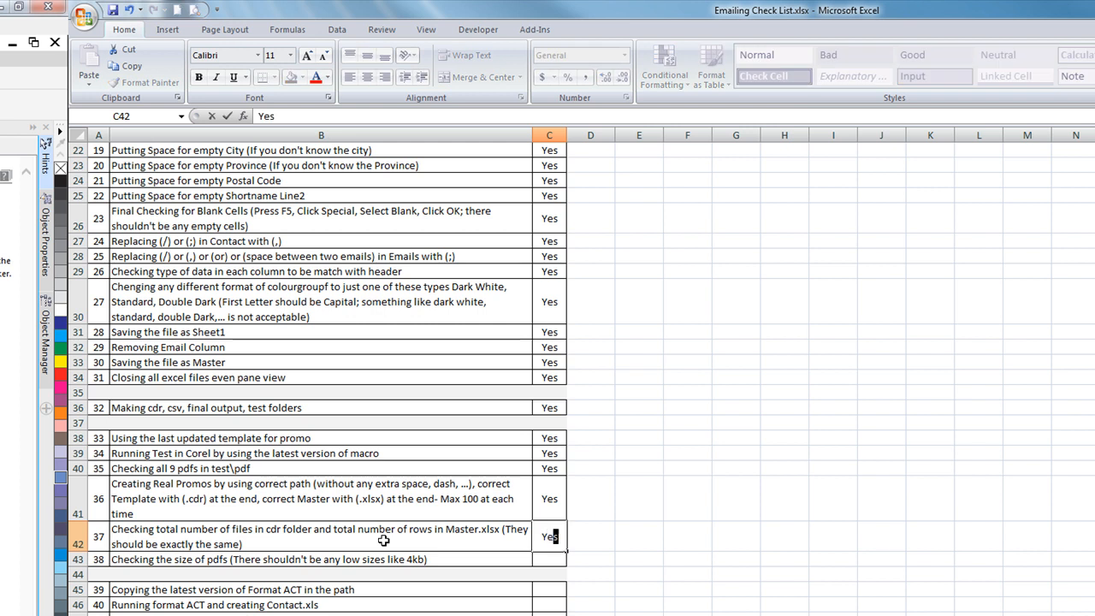
click(563, 561)
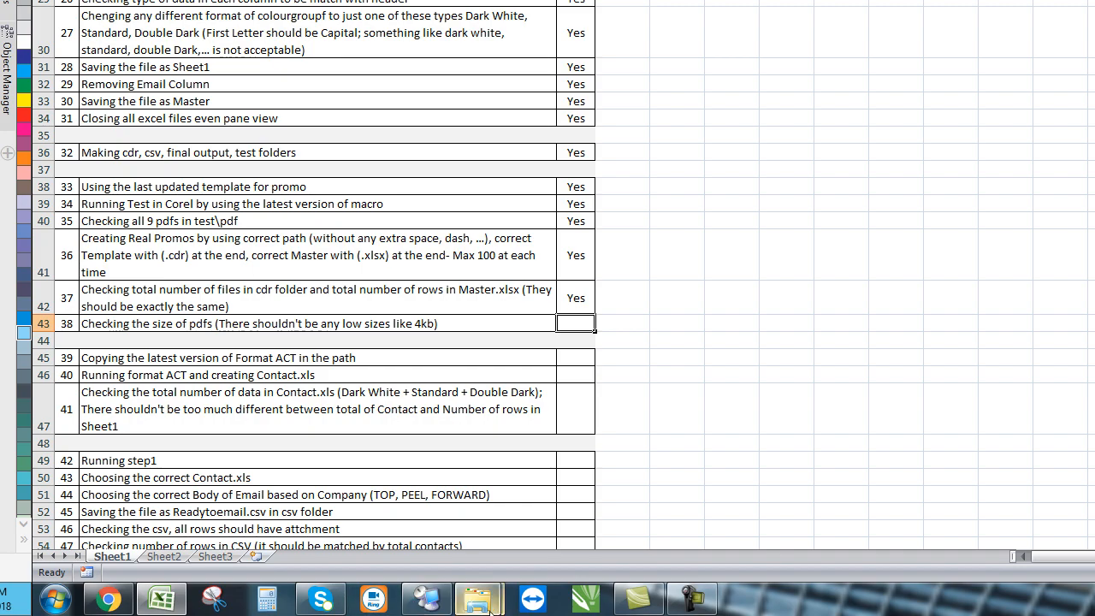
- Bring back the July16 folder window and select the test folder
mouse_move(491, 604)
click(342, 504)
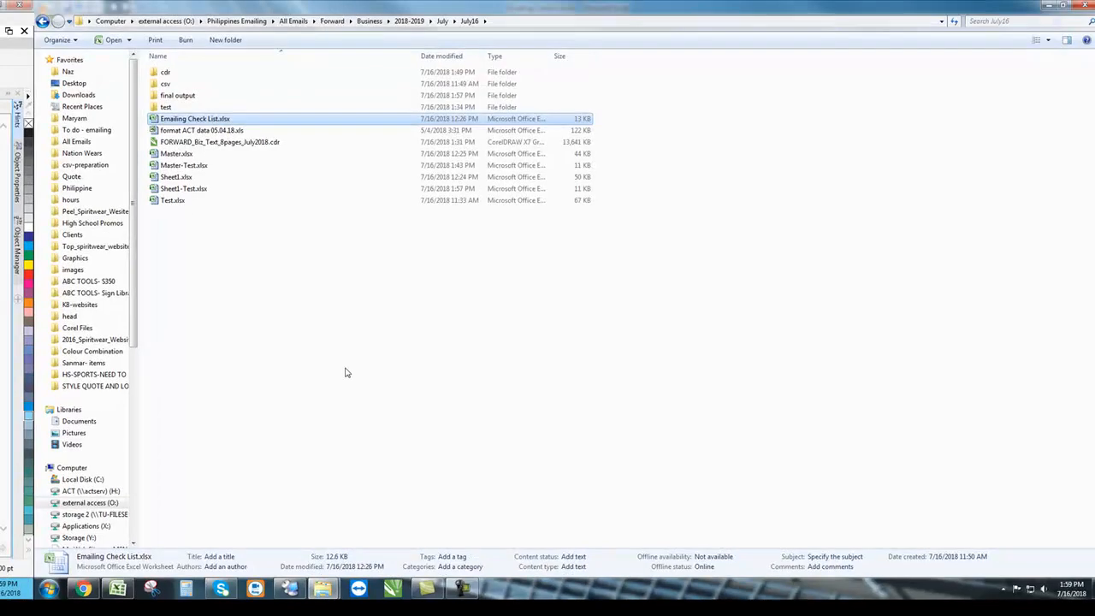
click(346, 372)
click(196, 107)
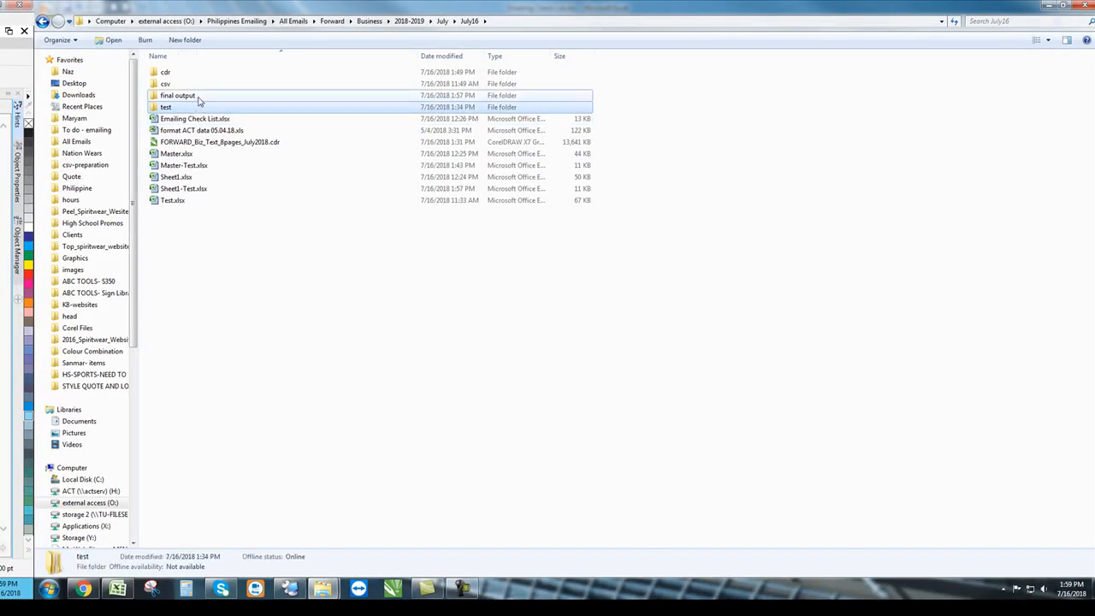
- Open final output > Double and check its two PDFs: 3,728 KB and 3,585 KB
double_click(197, 96)
double_click(201, 74)
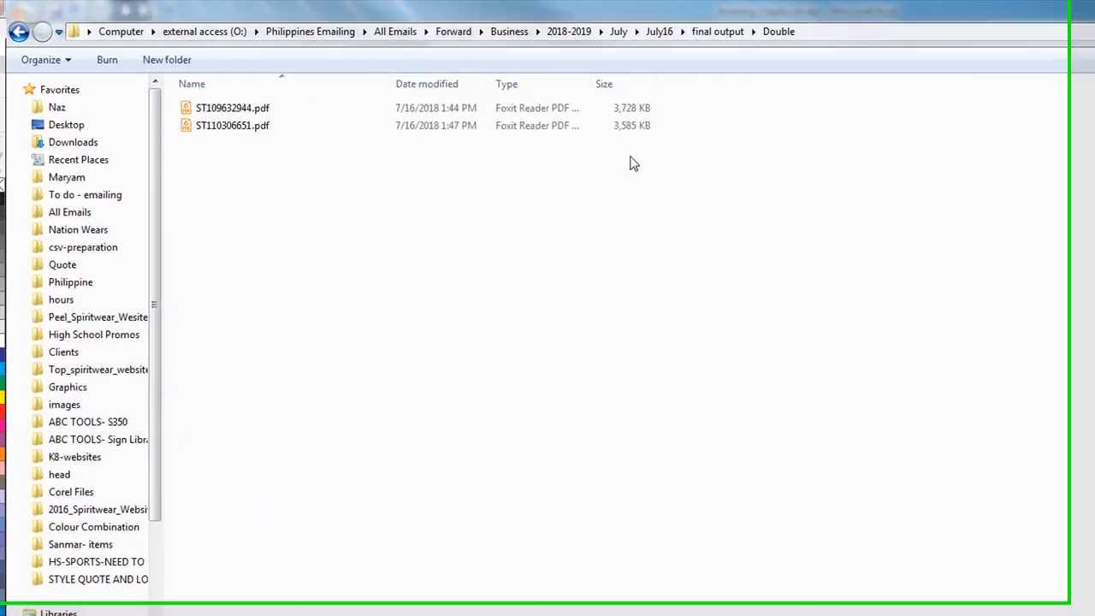
drag(667, 153, 626, 99)
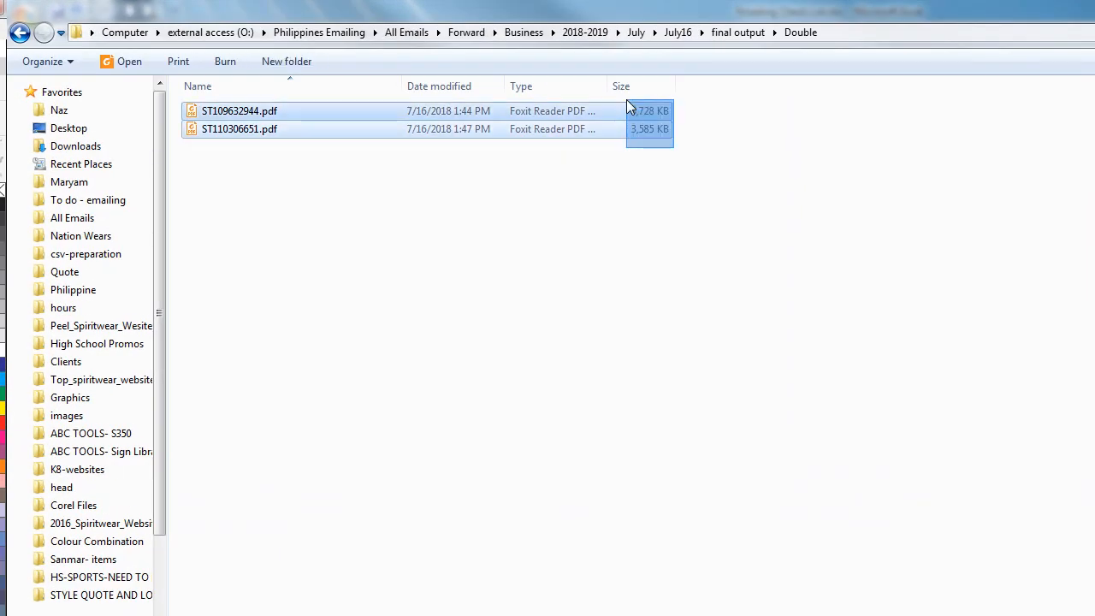
click(680, 328)
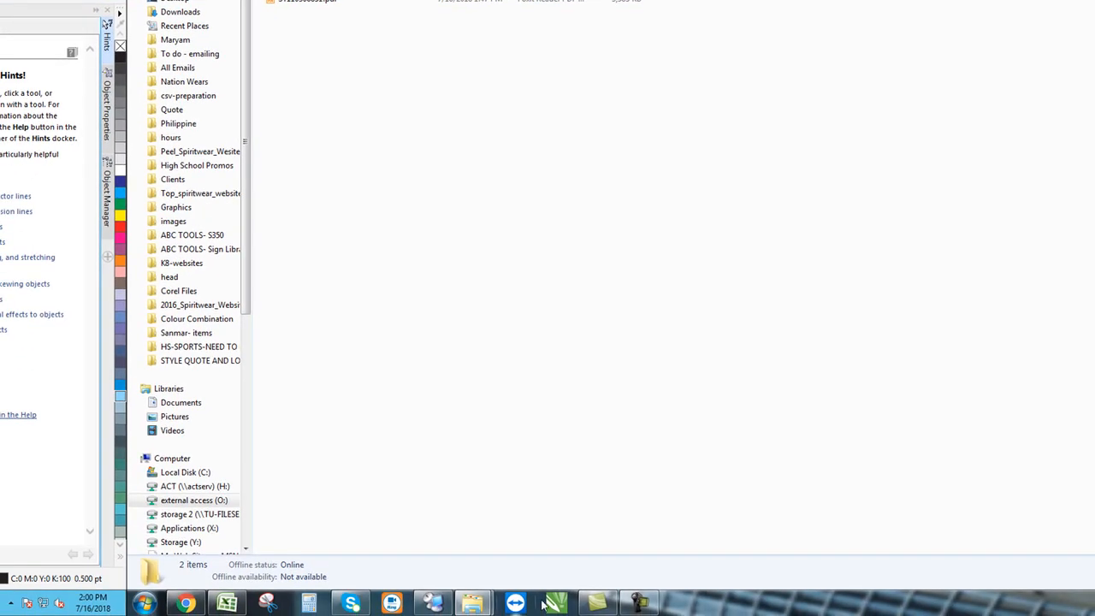
- Enter Yes for checklist steps 38 and 39 in C43 and C45
click(226, 603)
text(Yes)
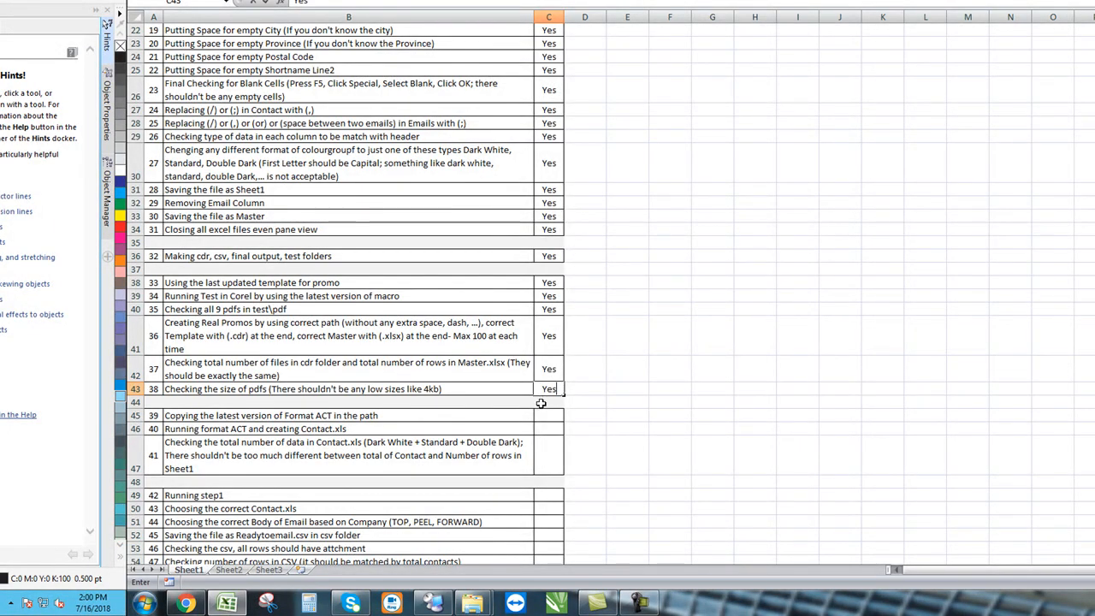
click(373, 418)
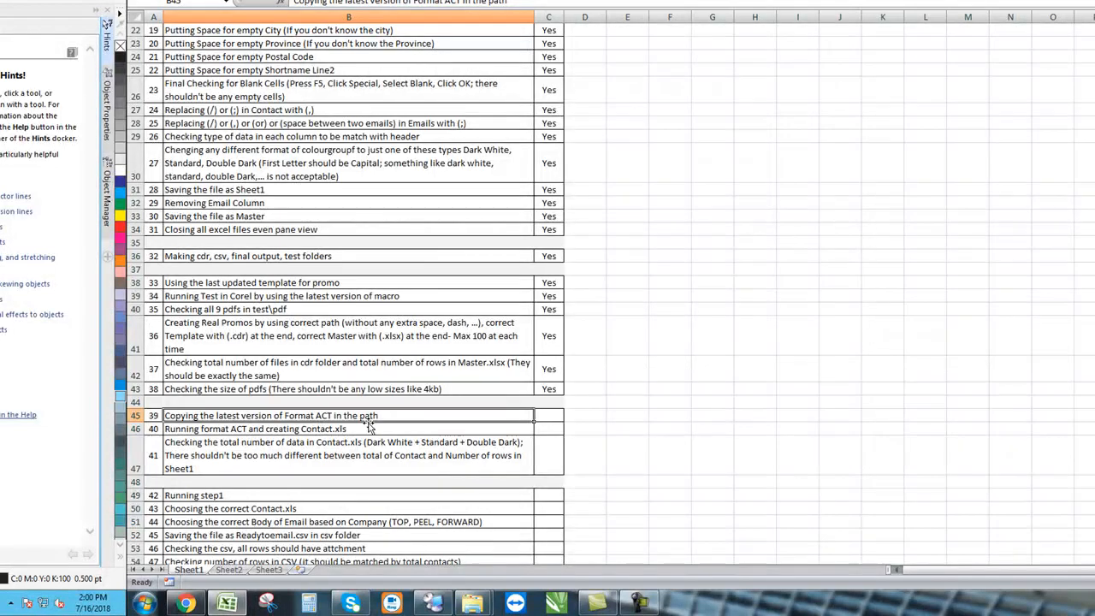
click(543, 415)
text(Yes)
key(Return)
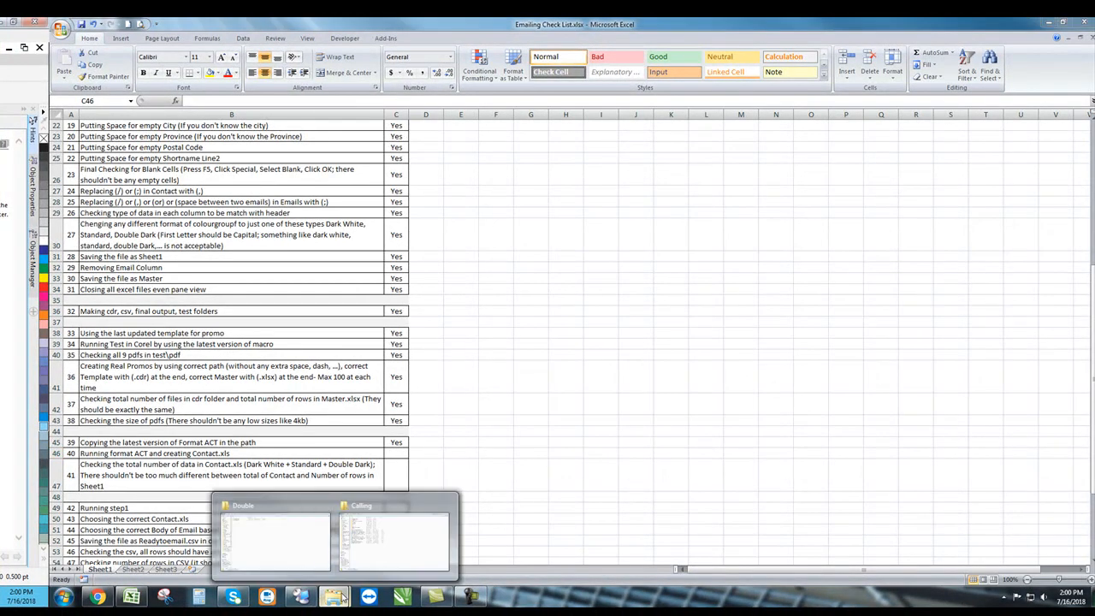
- Browse to Philippines Emailing > All Emails, then return to the checklist
click(295, 548)
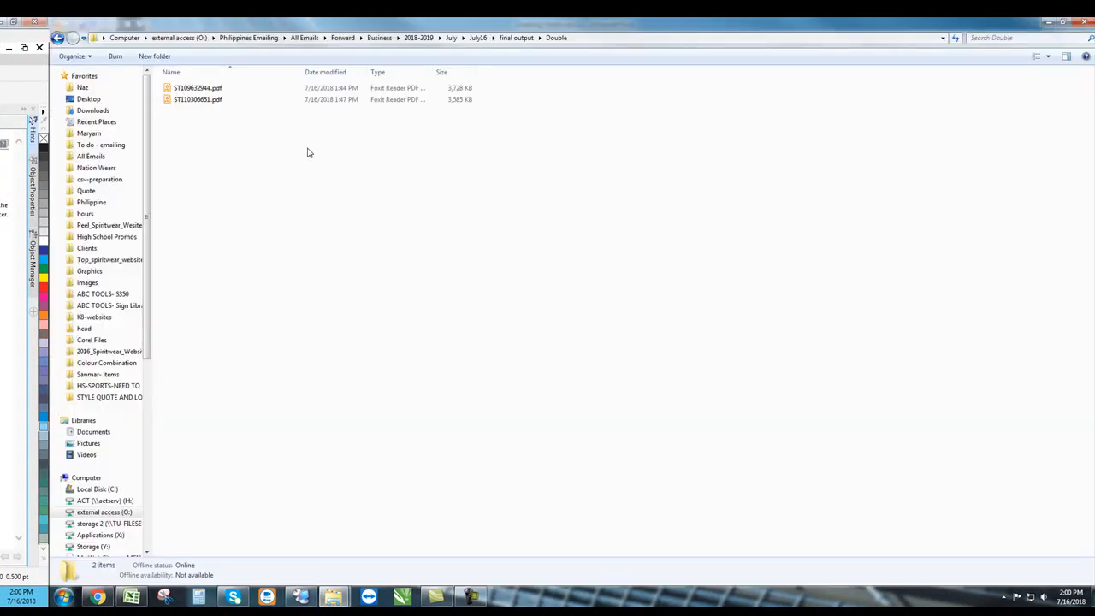
click(272, 39)
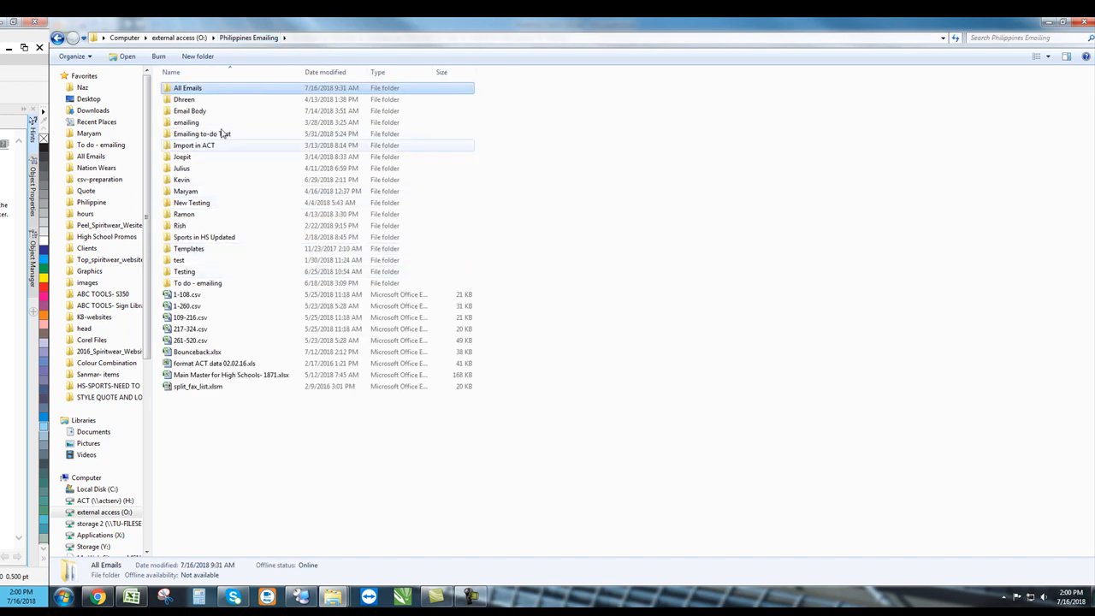
double_click(212, 89)
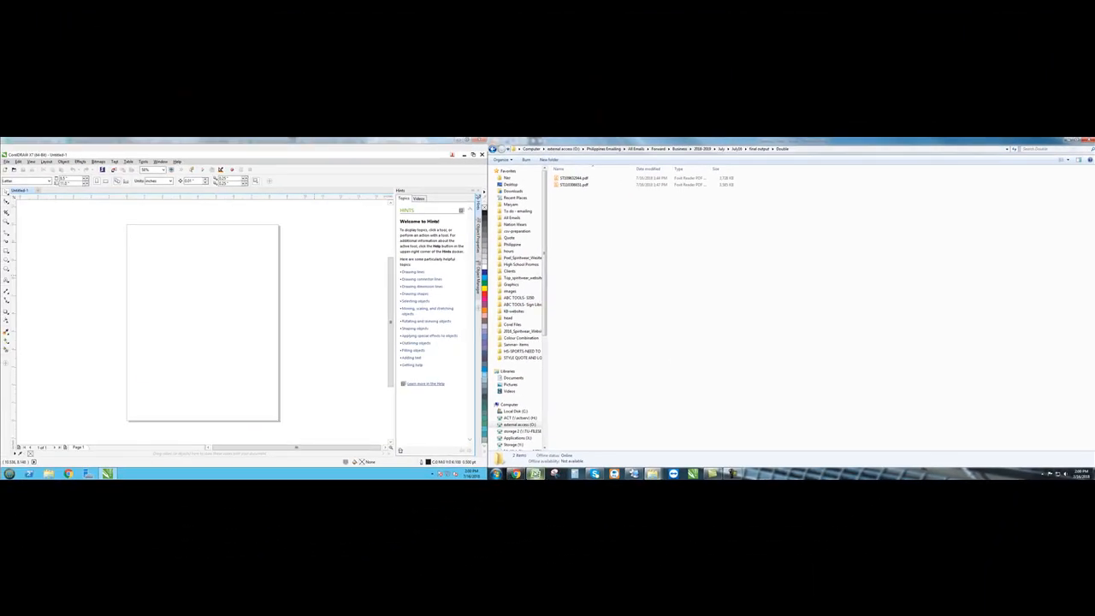
key(alt+Tab)
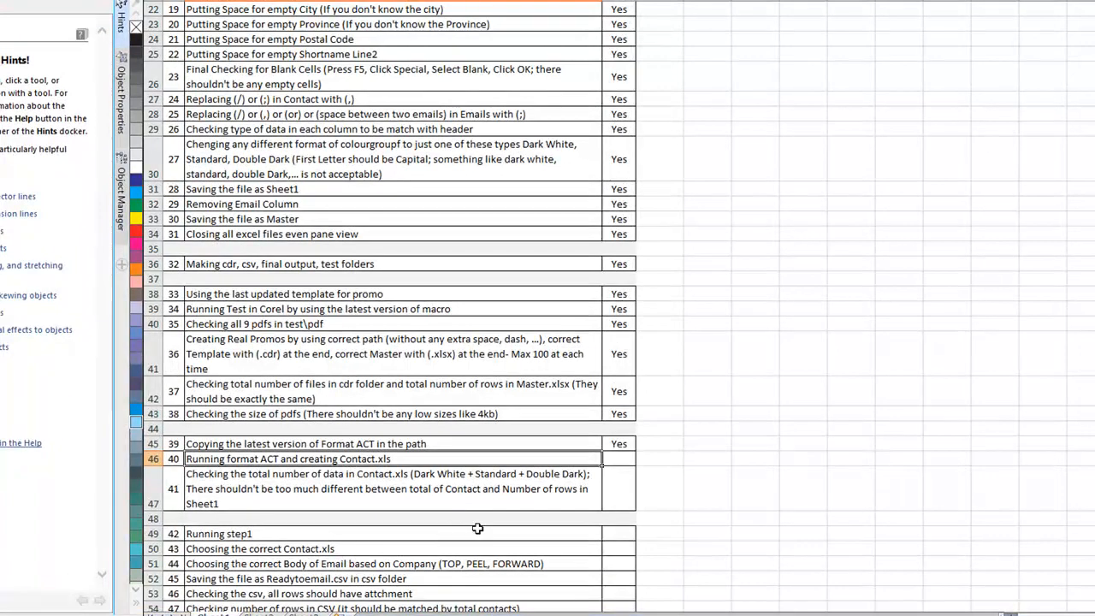
- Enter Yes for steps 40 and 41 in C46 and C47, then save the checklist
click(618, 461)
text(Yes)
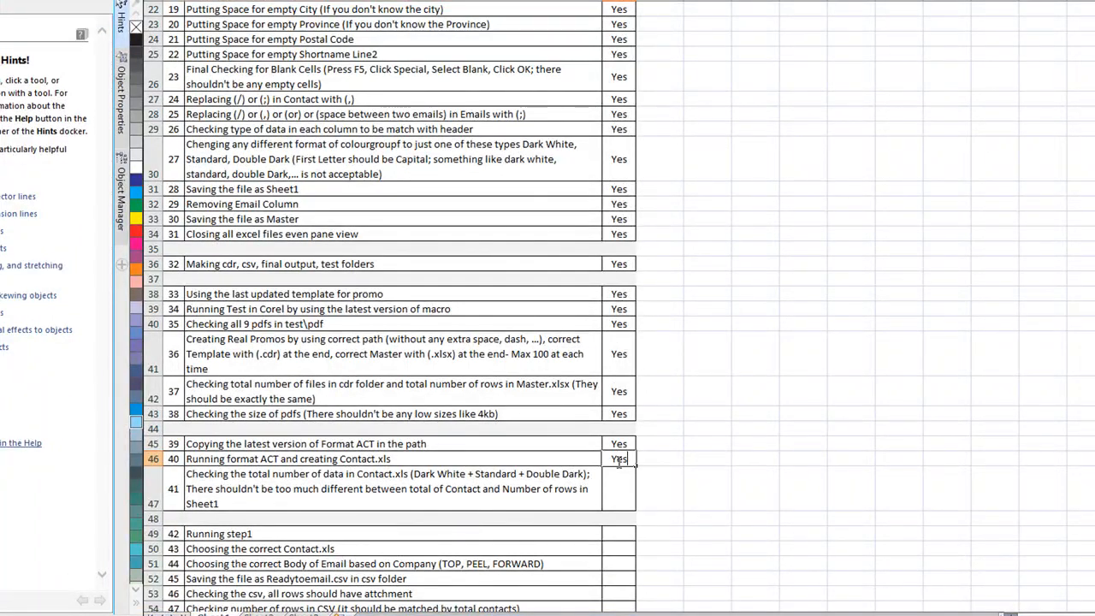
click(616, 485)
text(Yes)
scroll(633, 486, down, 5)
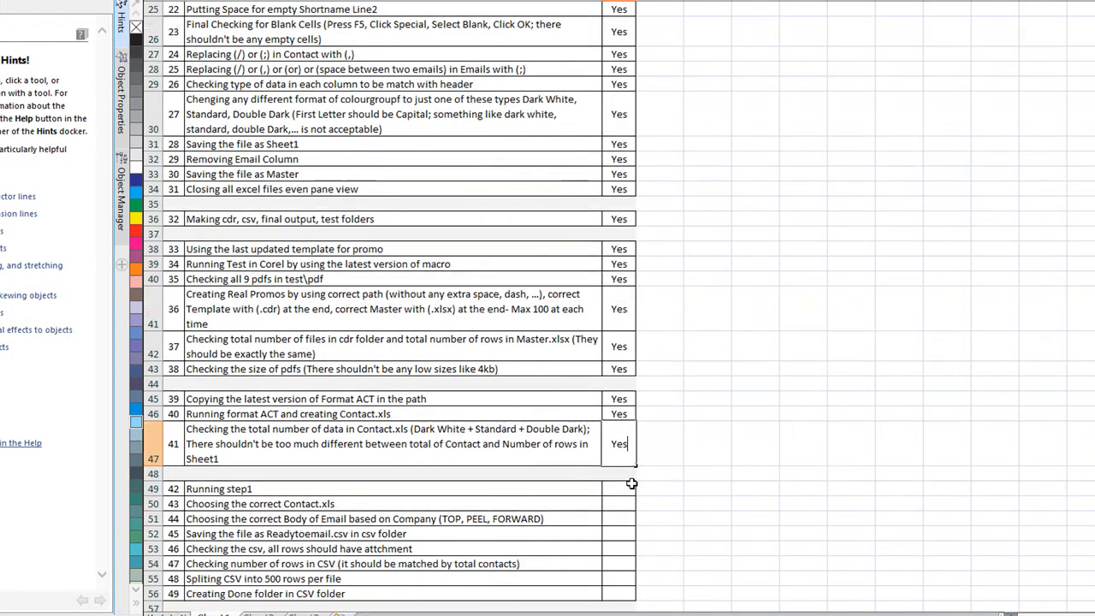
drag(620, 264, 645, 510)
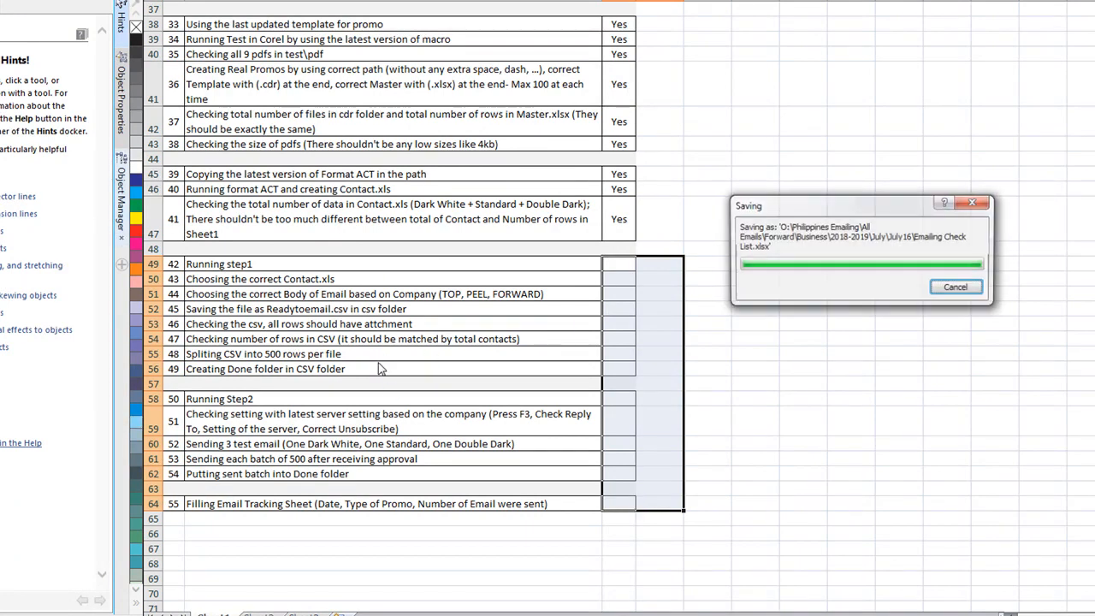
click(263, 268)
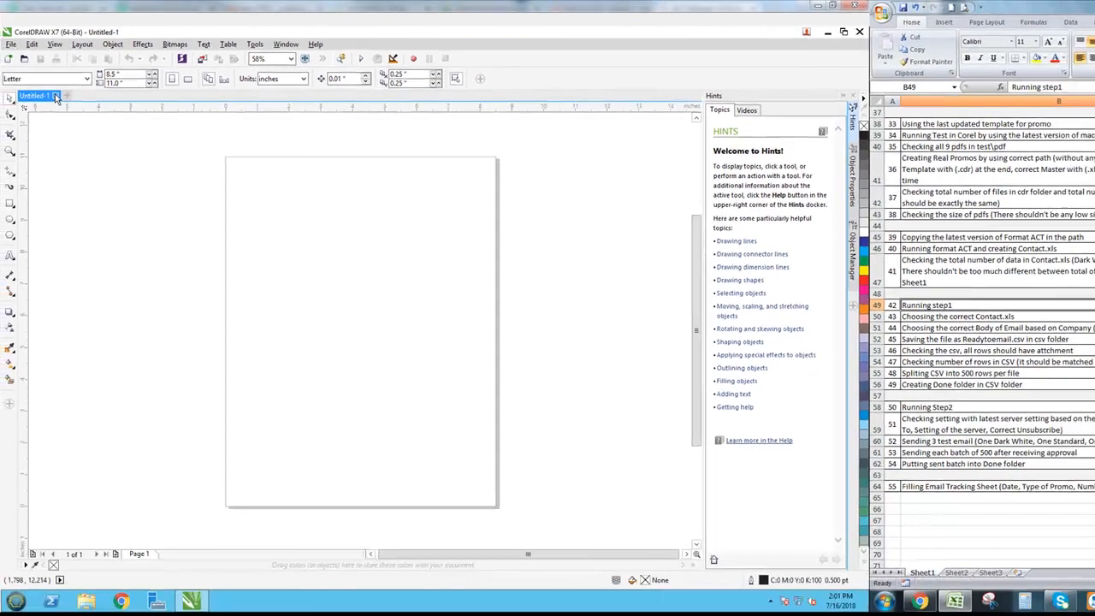
- Close Untitled-1 and exit CorelDRAW X7, then open a new File Explorer window
click(28, 144)
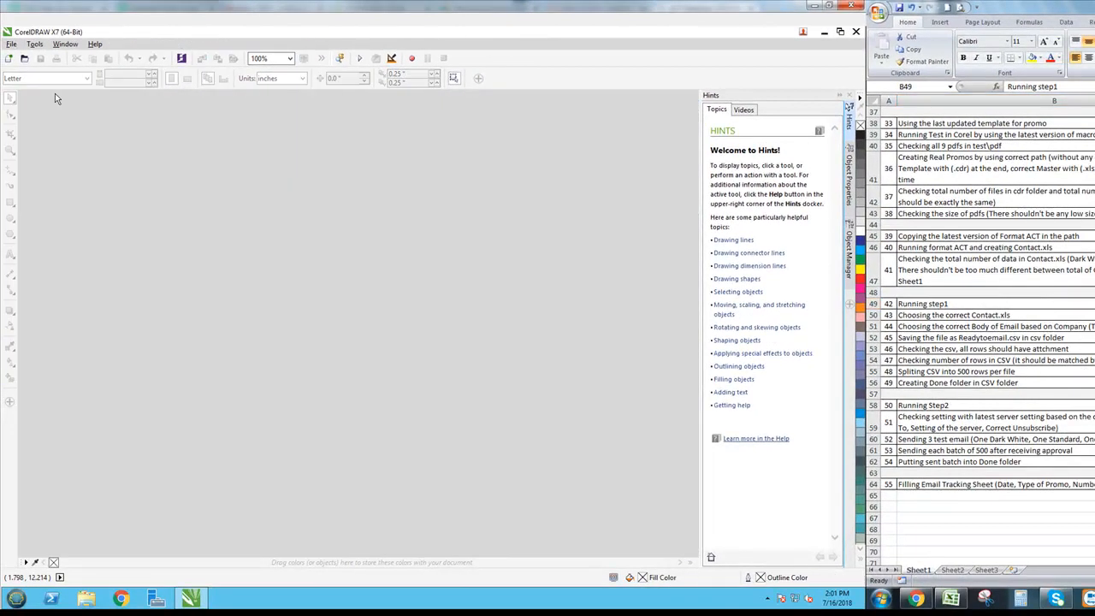
click(856, 32)
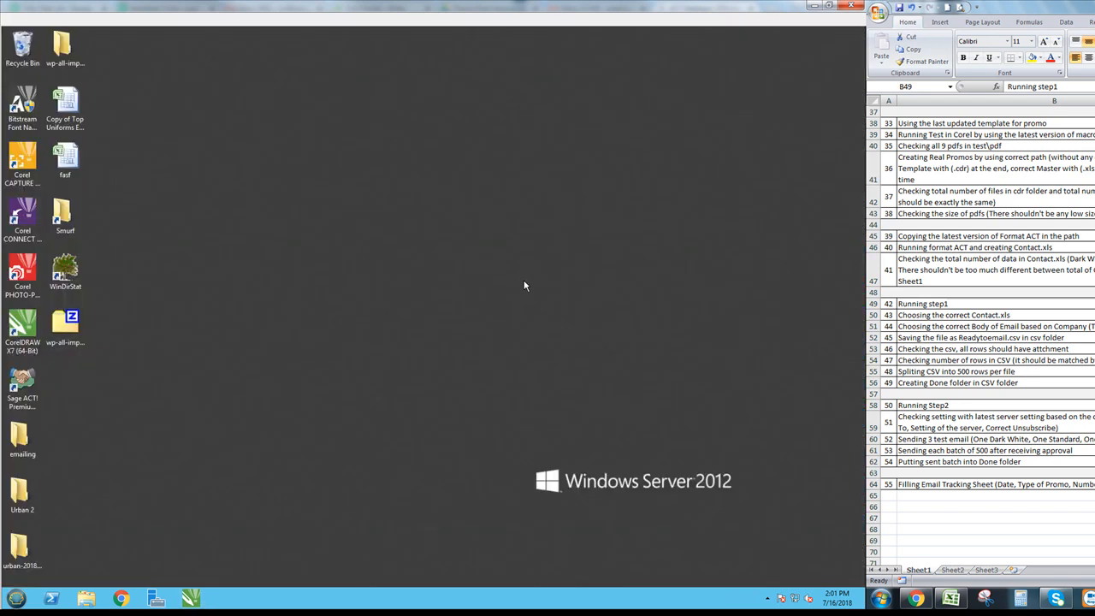
click(86, 597)
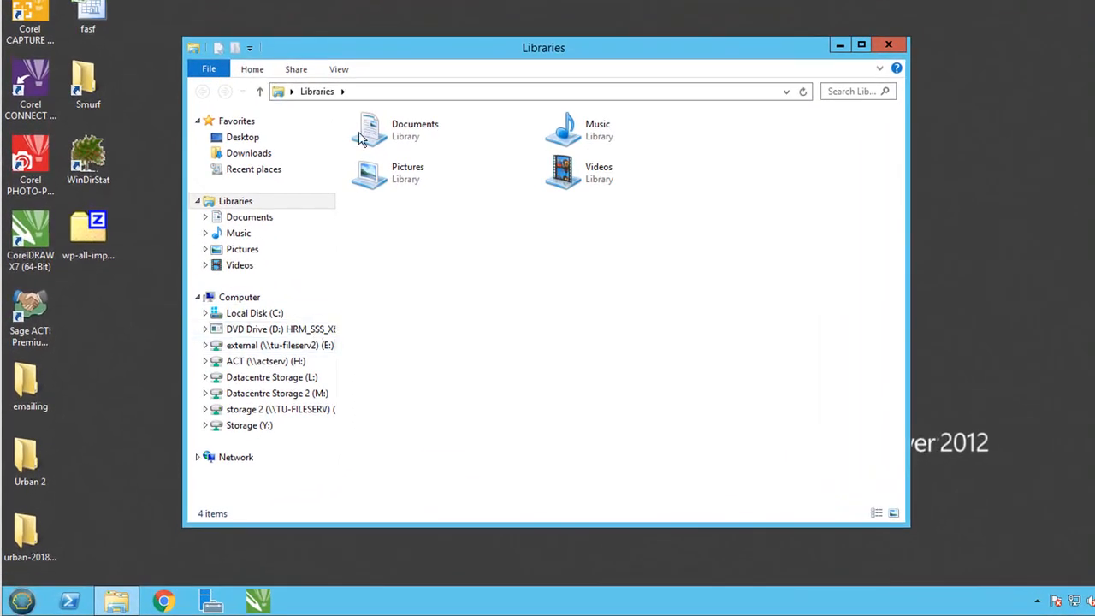
- Browse E: > Philippines Emailing > emailing > Step1 - Copy and launch XLSemail.6.15.16
click(283, 346)
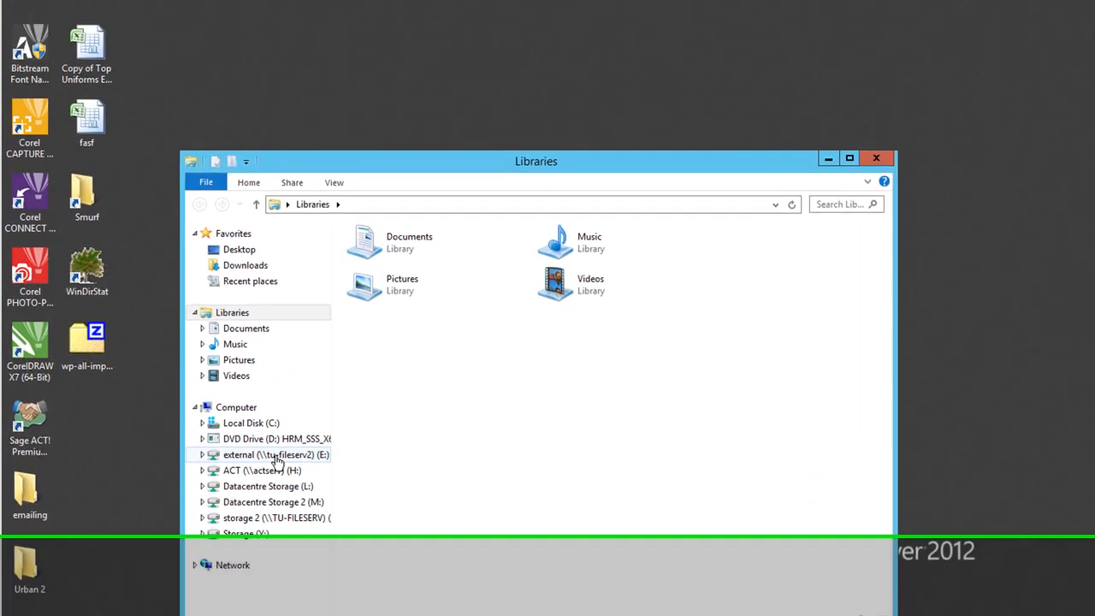
click(457, 571)
scroll(457, 574, down, 4)
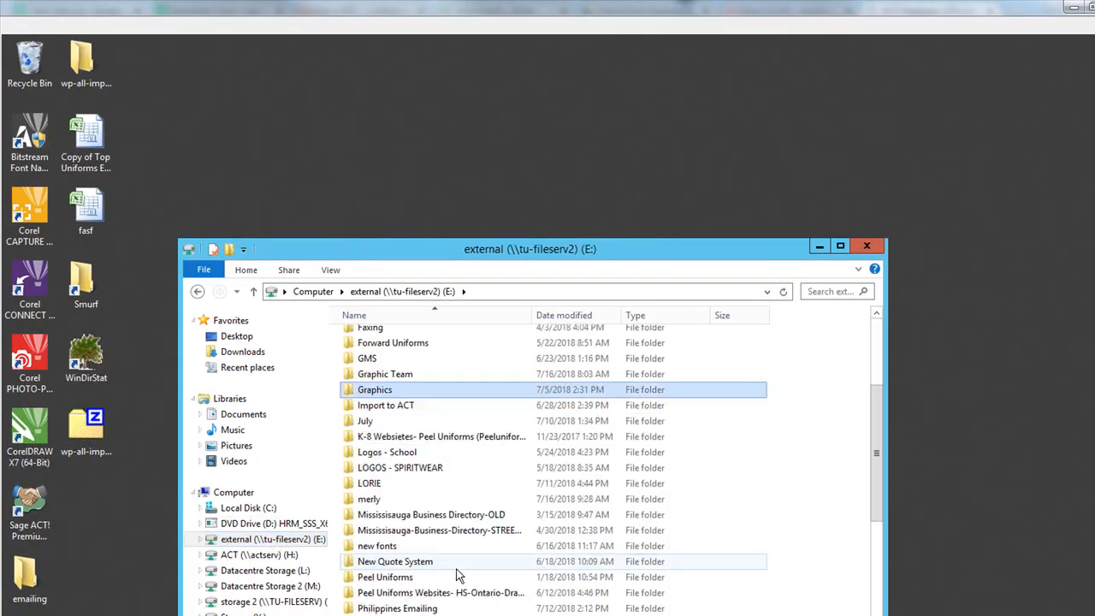
scroll(419, 564, down, 2)
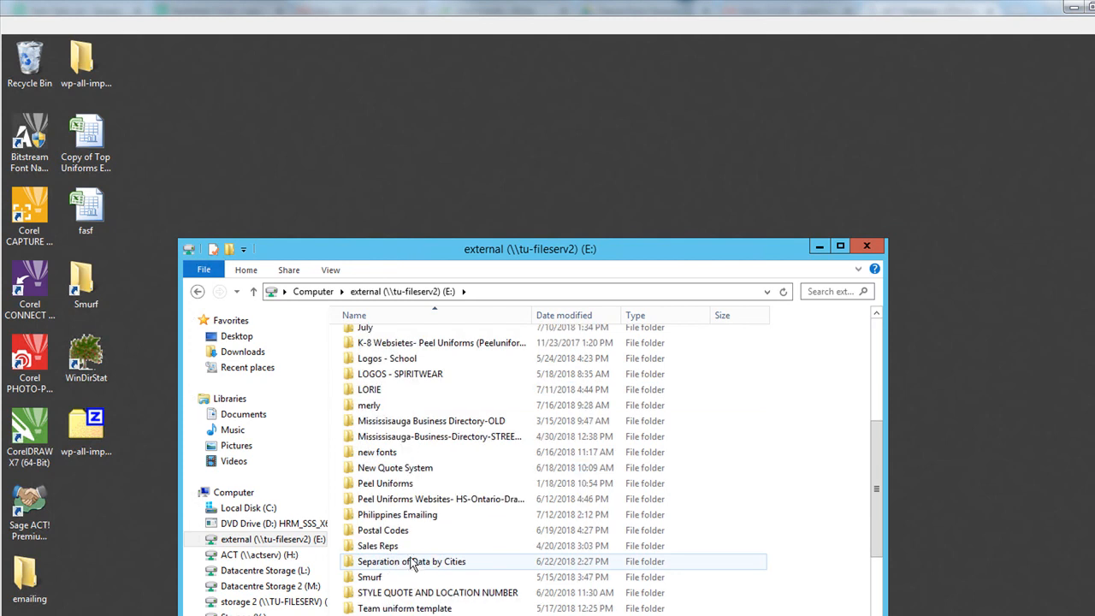
double_click(415, 516)
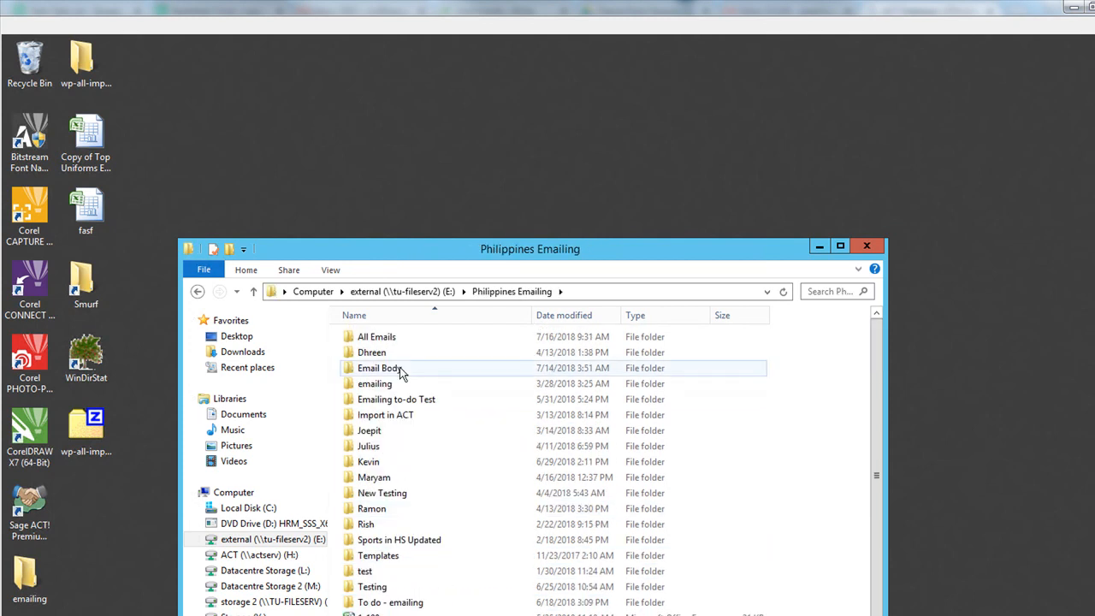
double_click(389, 385)
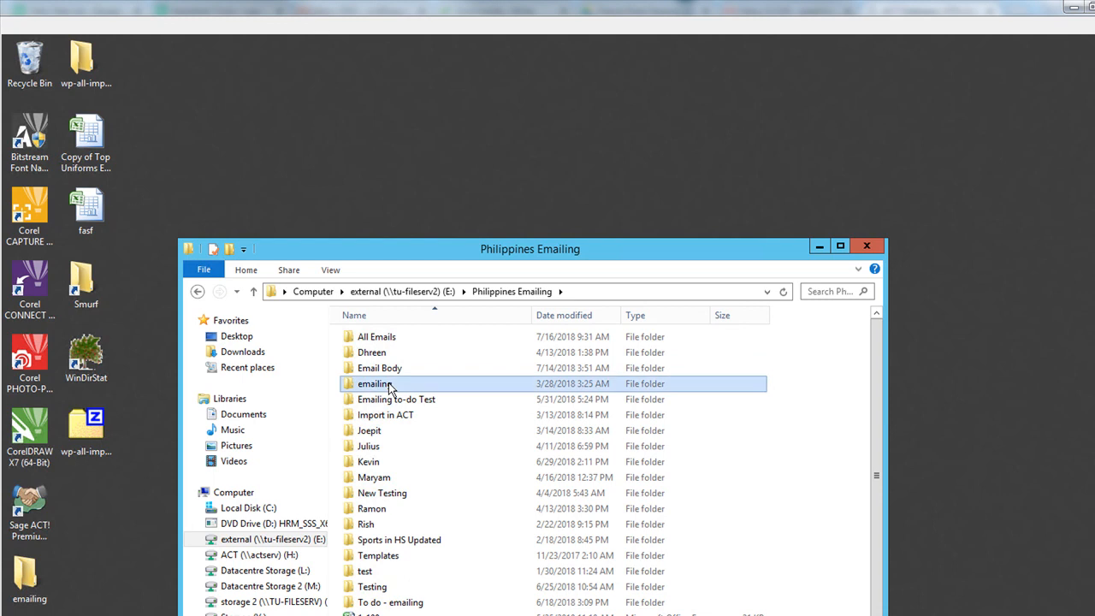
double_click(602, 249)
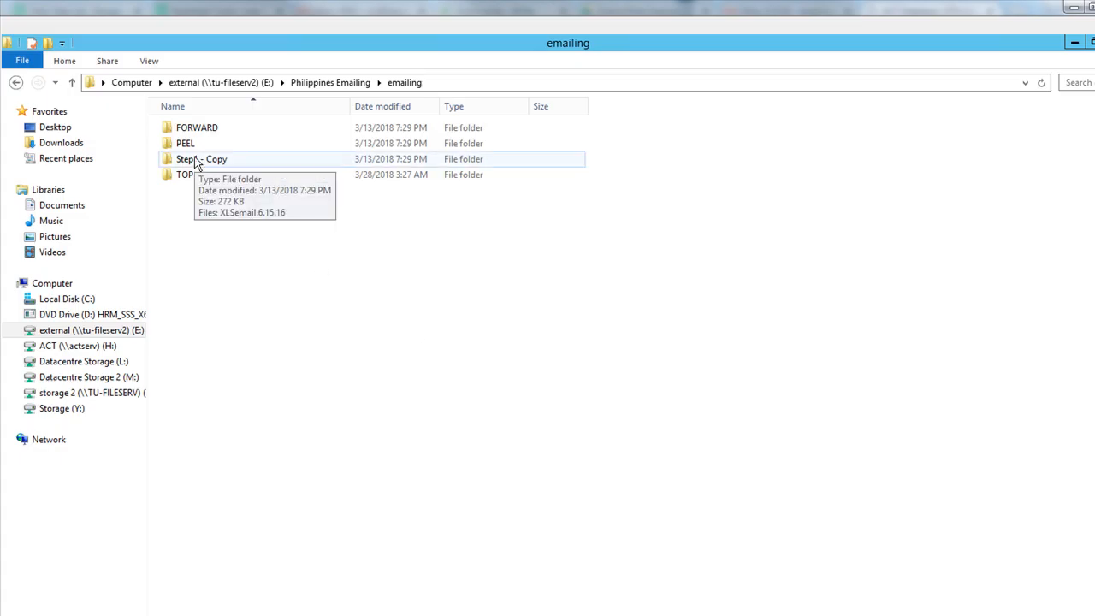
double_click(195, 164)
double_click(207, 130)
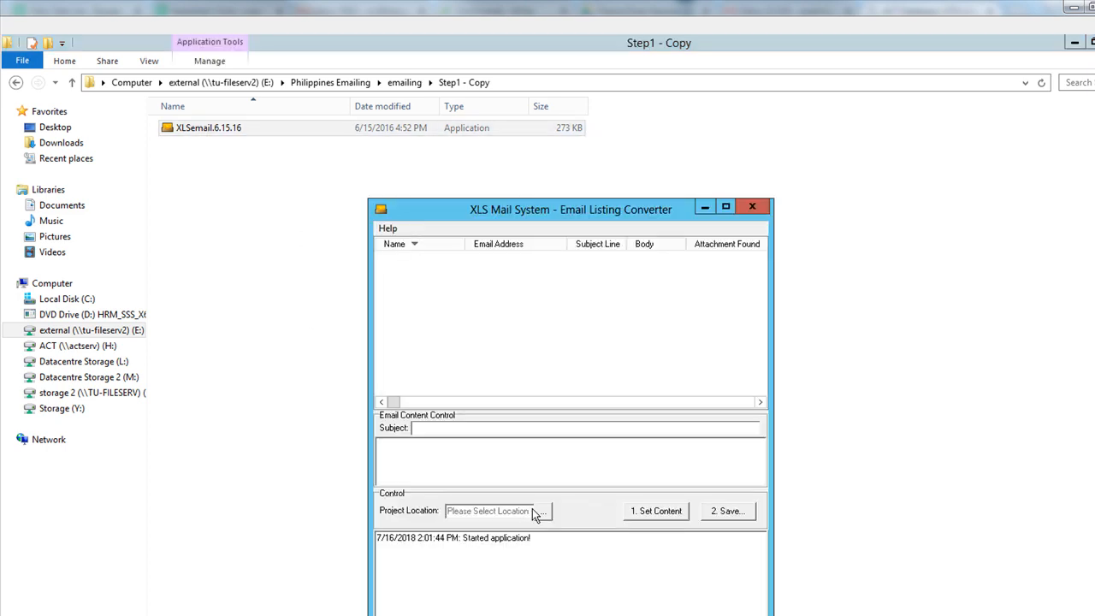
- Open the Project Location folder browser and expand E: down to Philippines Emailing
click(543, 511)
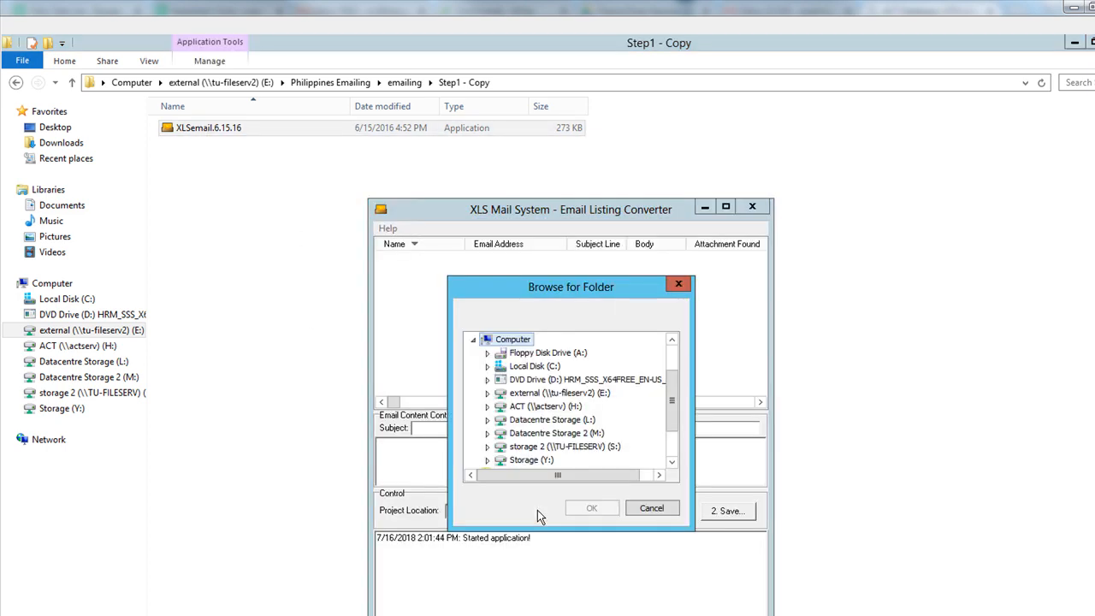
click(560, 393)
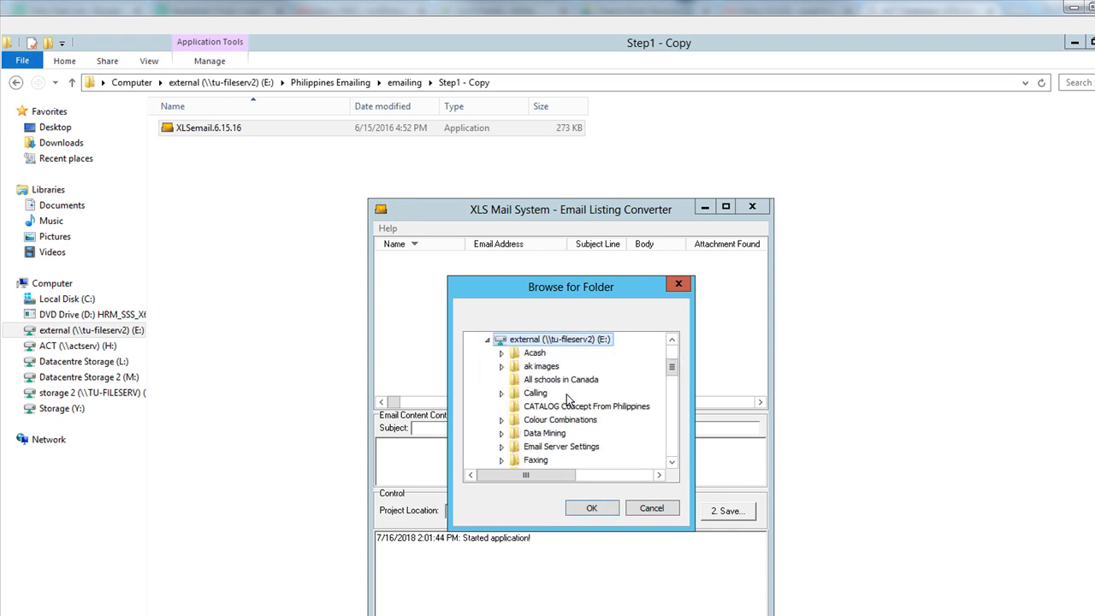
click(579, 446)
scroll(578, 445, down, 4)
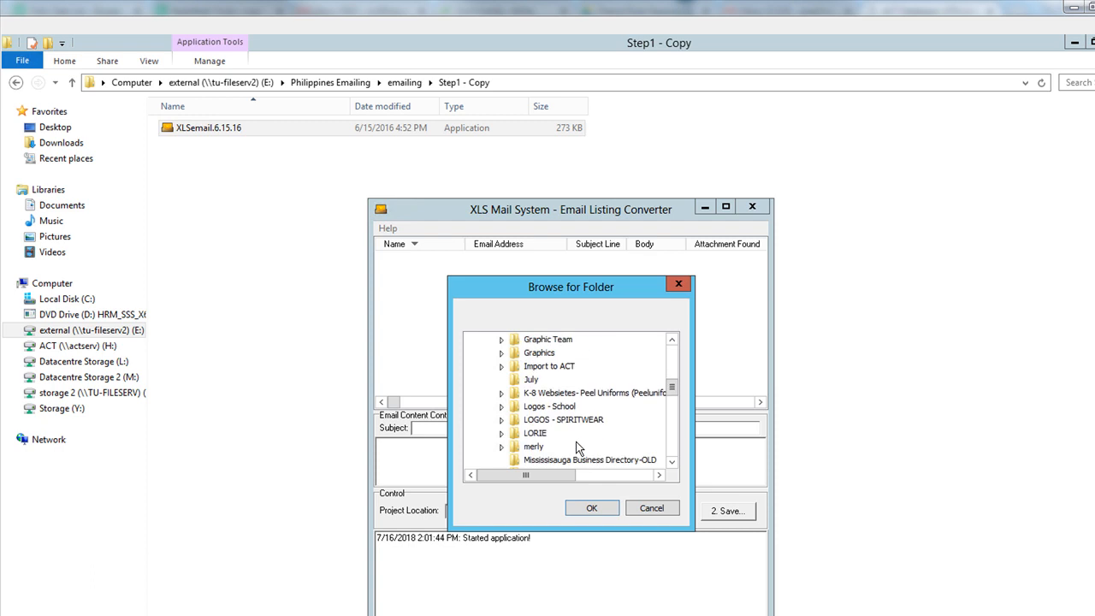
scroll(577, 446, down, 3)
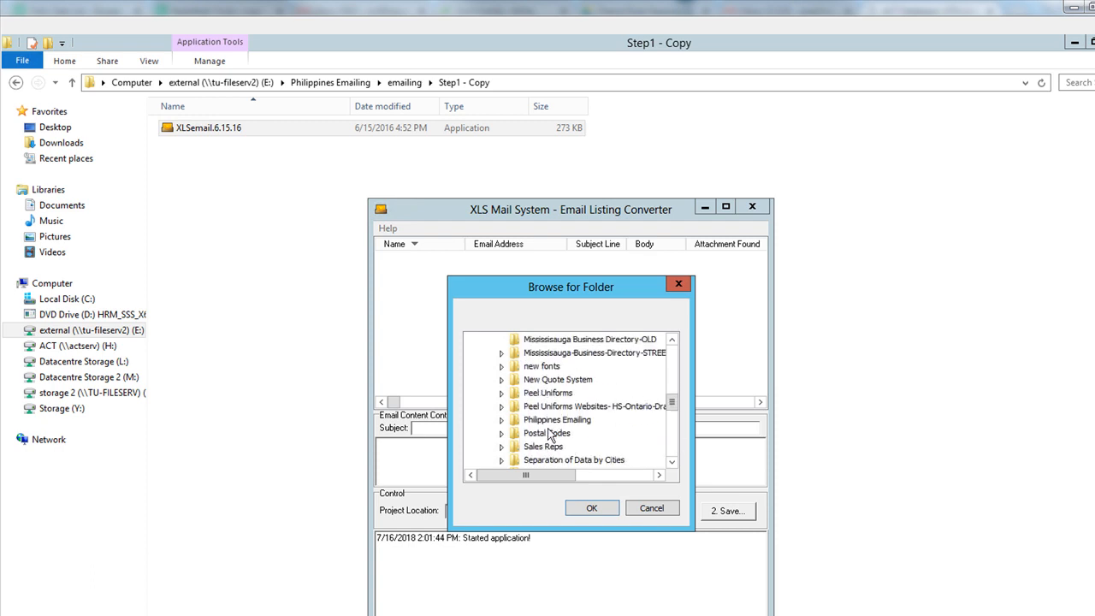
click(557, 422)
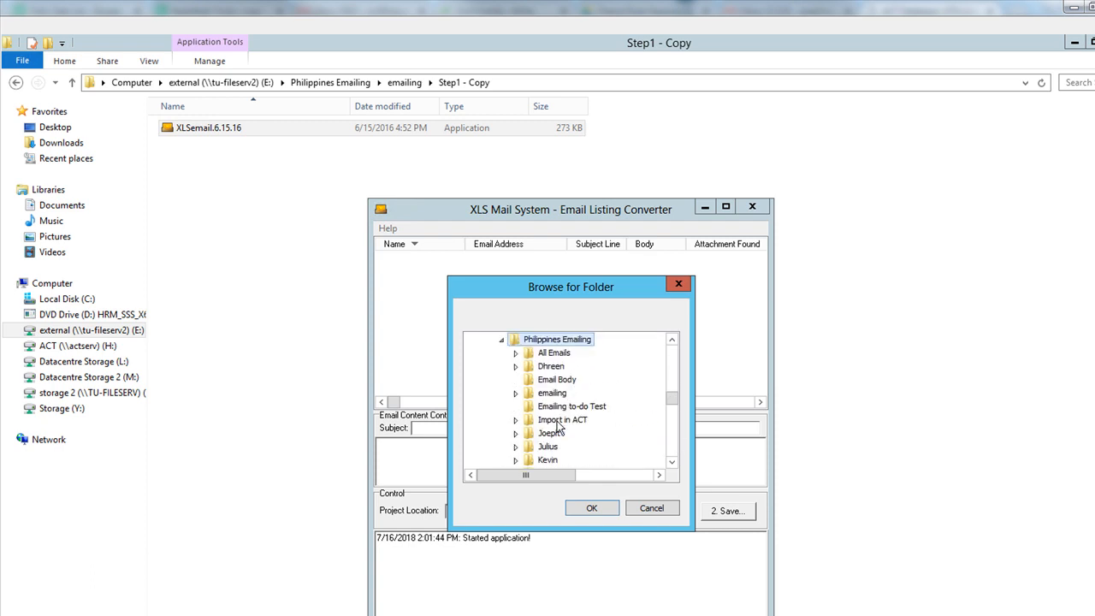
scroll(557, 422, down, 1)
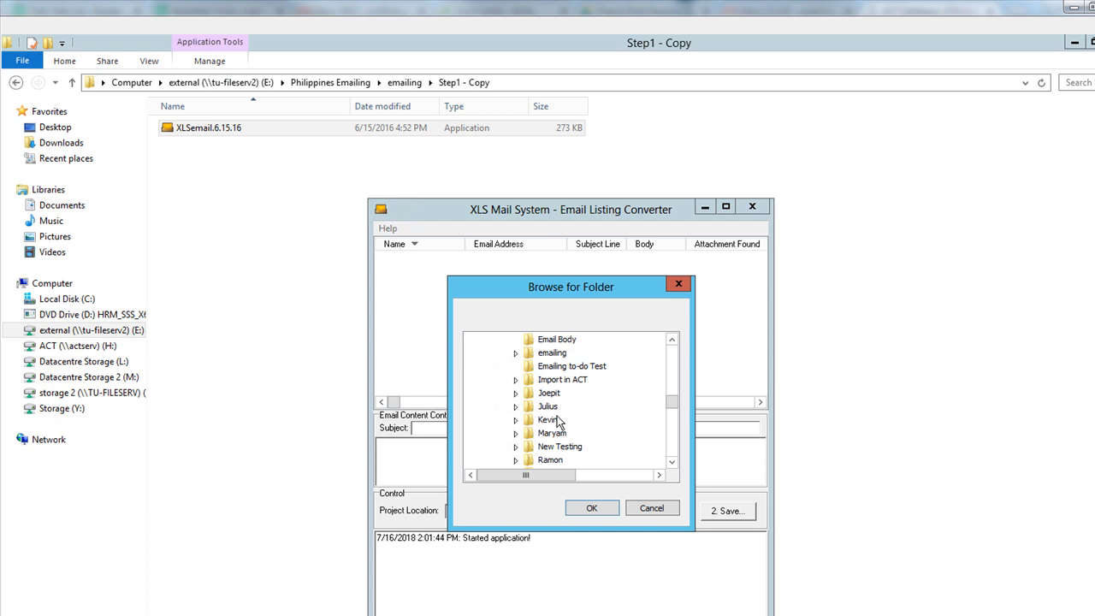
scroll(557, 421, down, 1)
scroll(557, 420, up, 3)
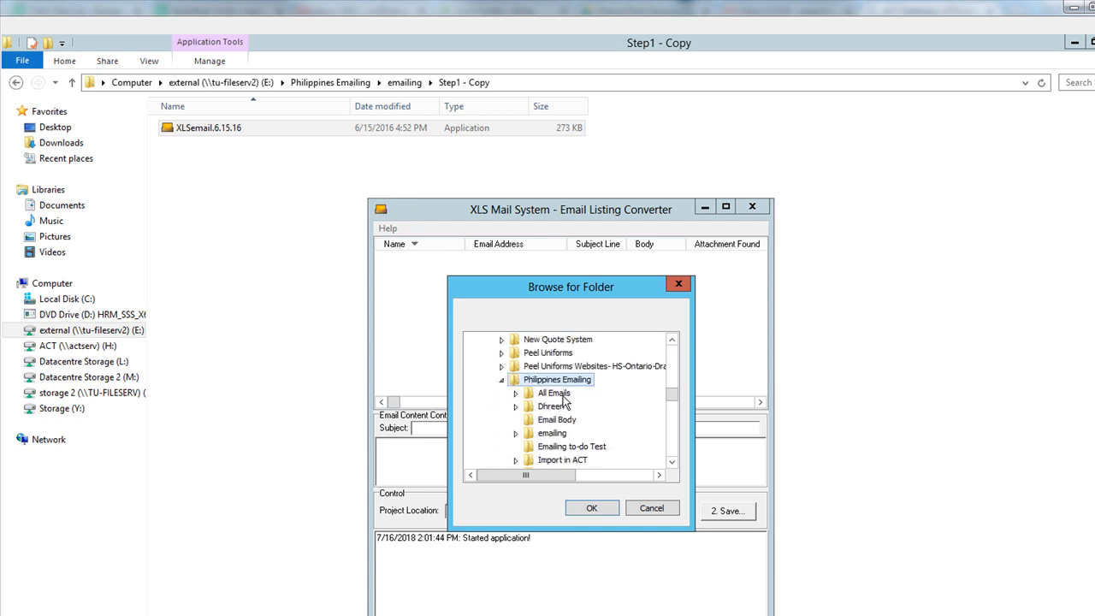
- Expand All Emails > Forward > Business > 2018-2019 > July > July16 and confirm final output
click(560, 395)
click(564, 407)
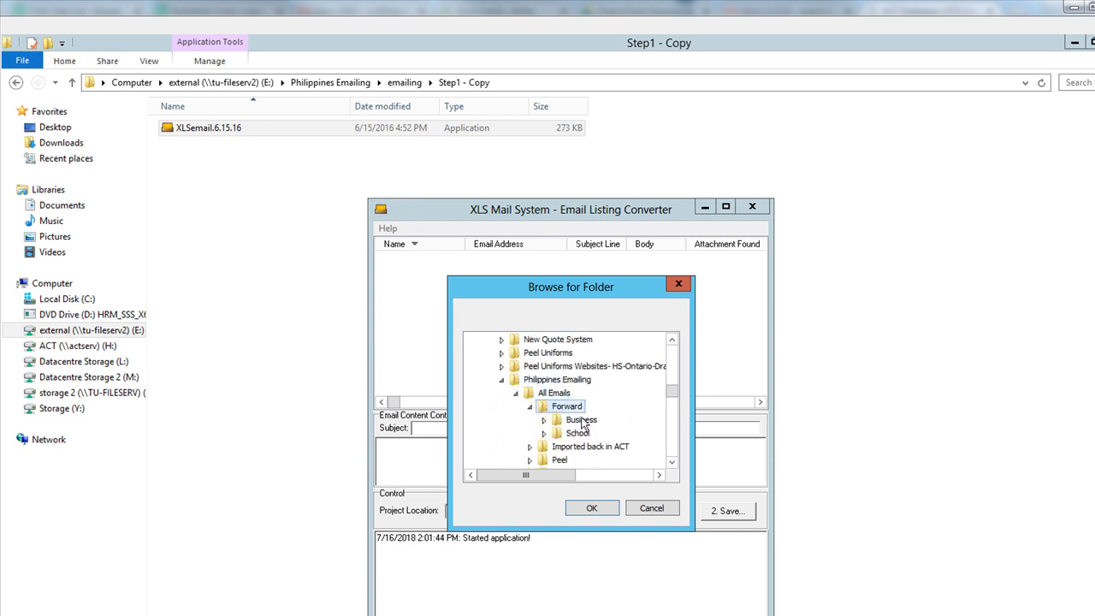
click(583, 419)
click(591, 434)
scroll(609, 381, down, 3)
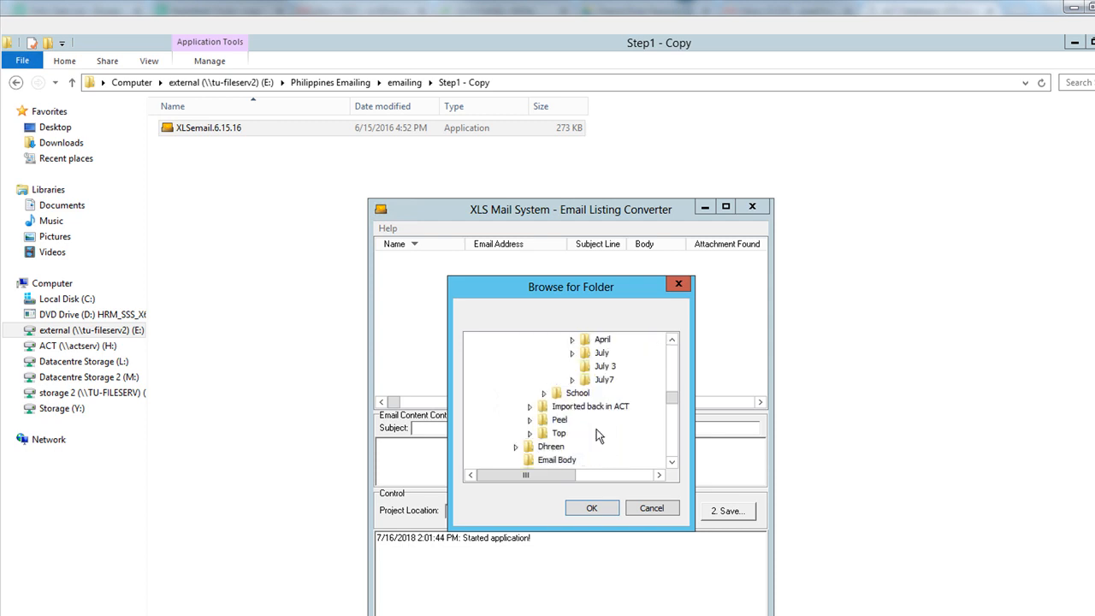
click(602, 353)
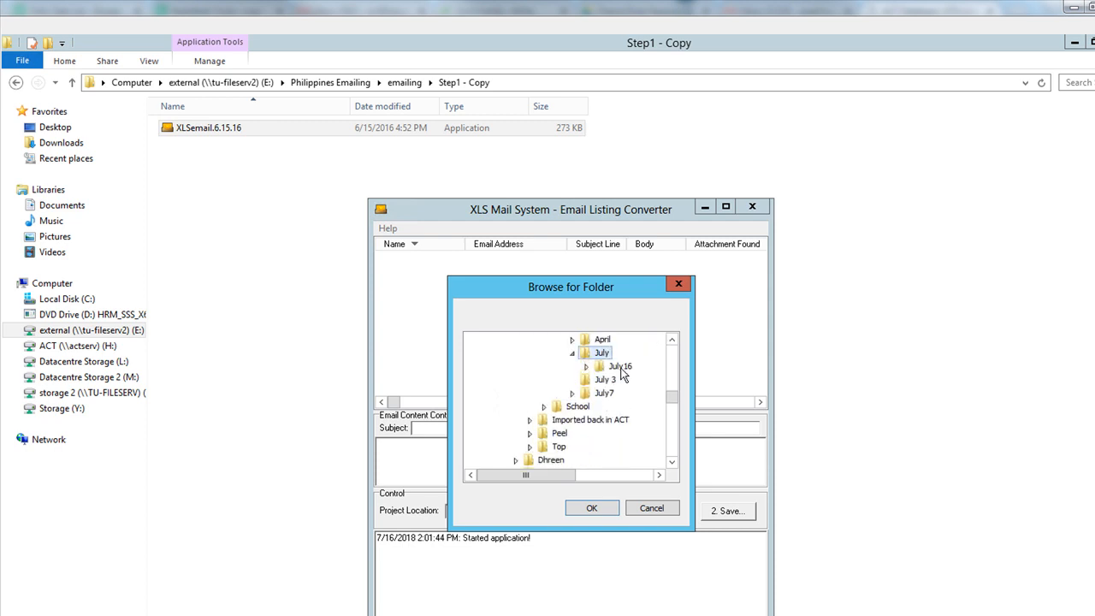
click(618, 369)
click(639, 409)
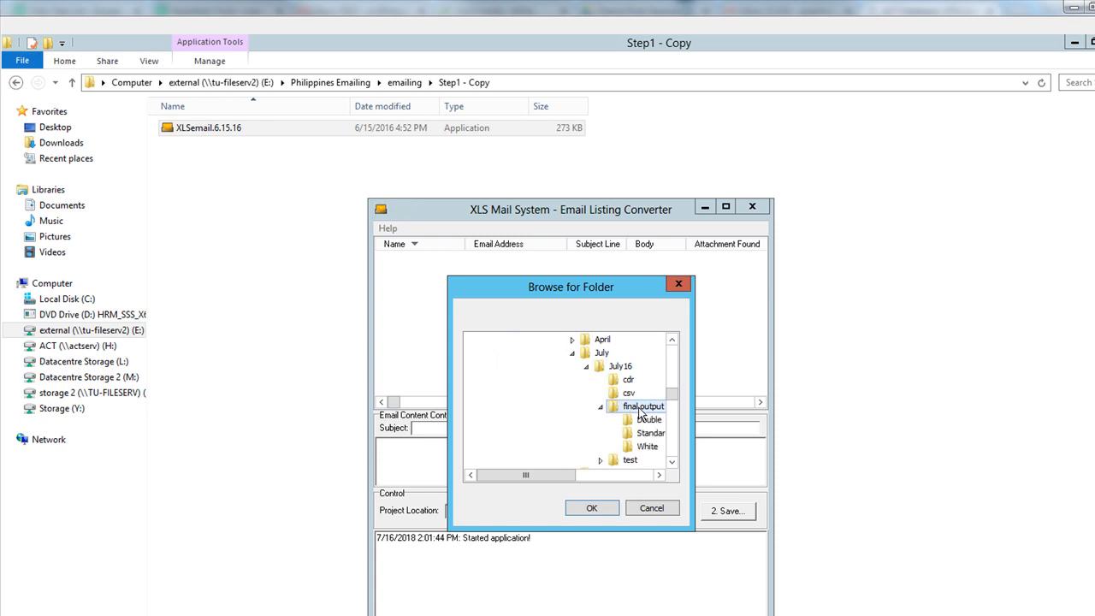
click(591, 508)
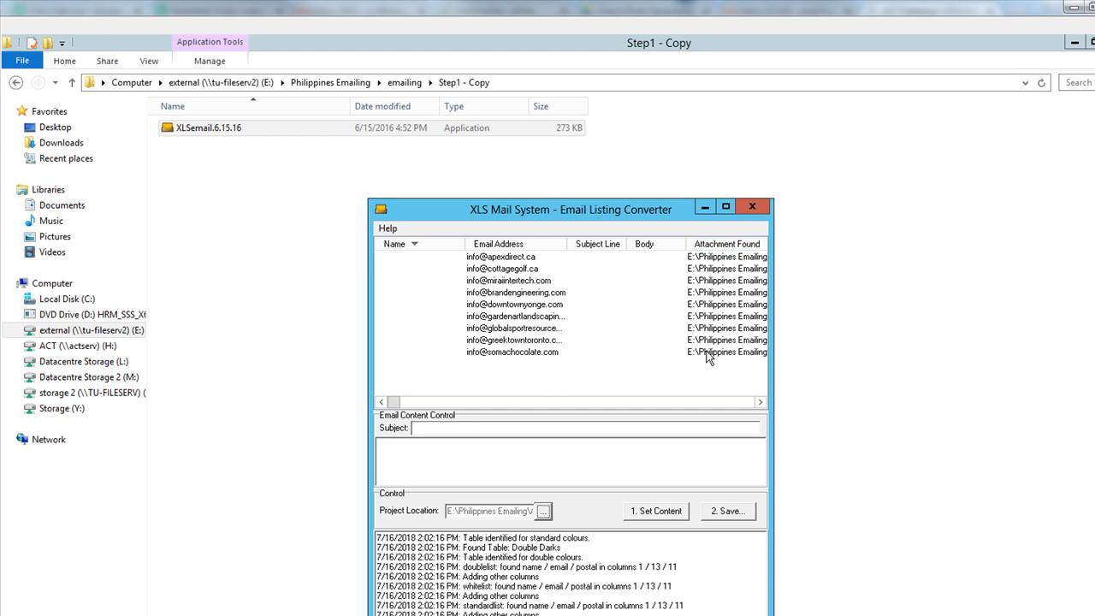
mouse_move(394, 405)
mouse_down()
mouse_move(792, 415)
mouse_move(400, 404)
mouse_up()
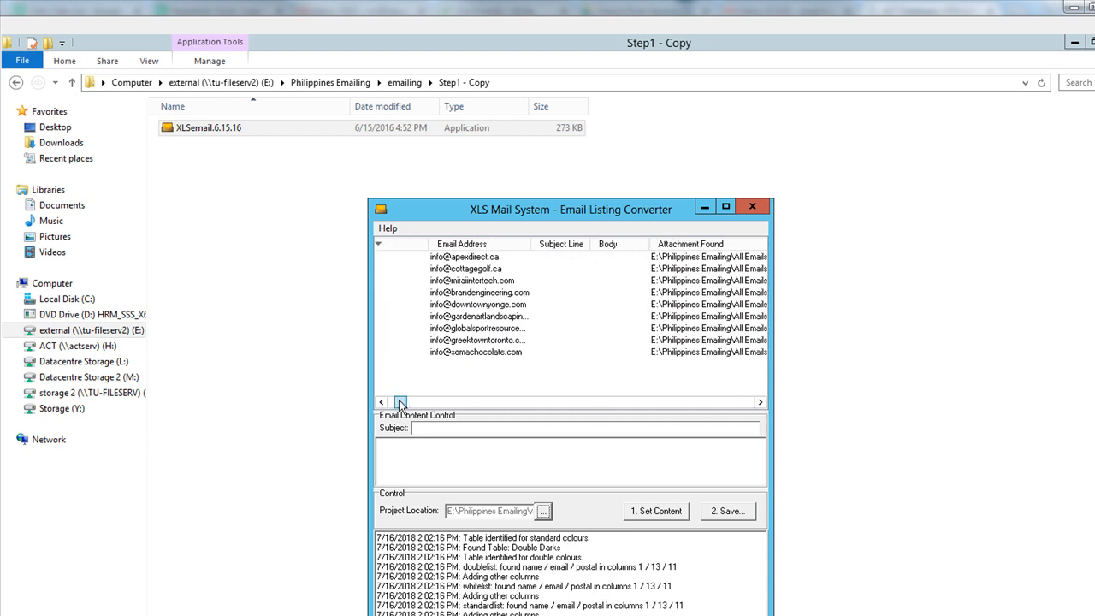
- Move the converter window aside and bring the folder window to the front
click(469, 429)
drag(538, 212, 662, 211)
click(338, 295)
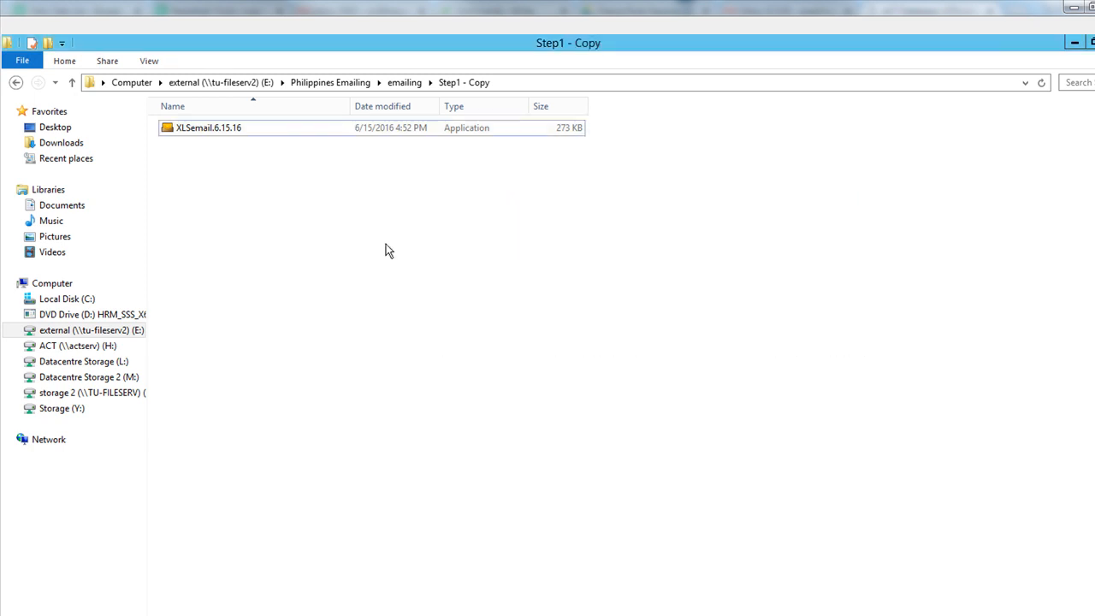
- Go to the Email Body folder, widen the Name column, and open FORWARD_2018 in Word
click(355, 86)
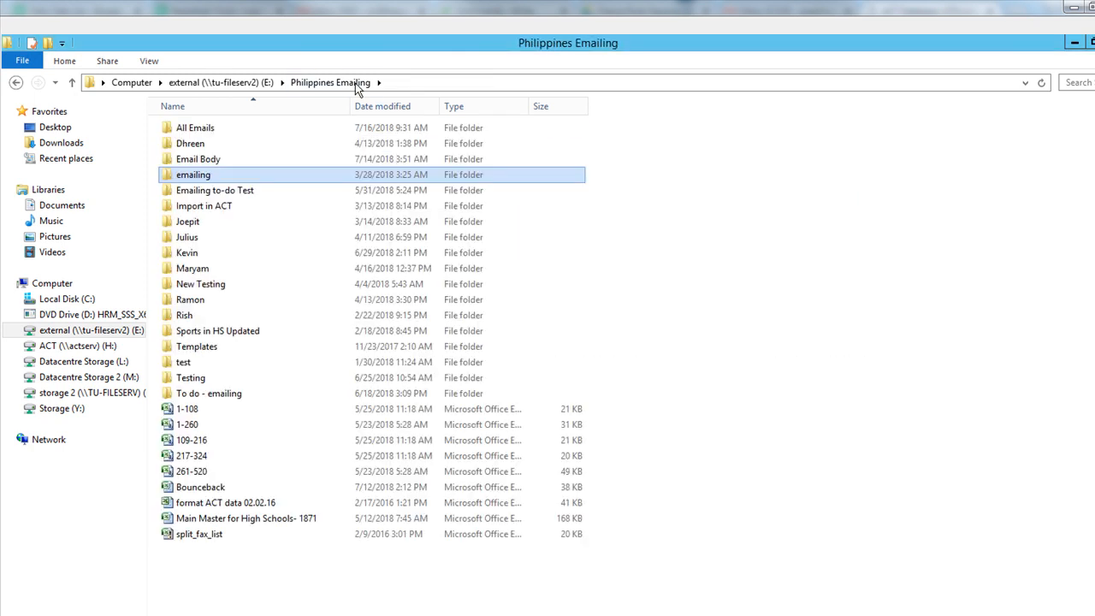
double_click(213, 391)
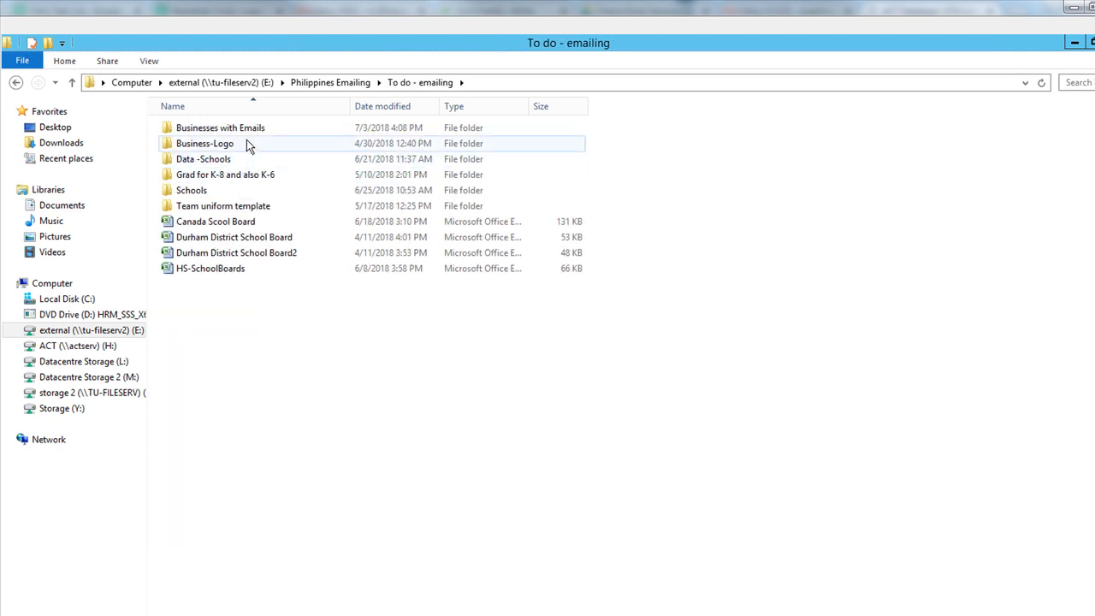
click(356, 82)
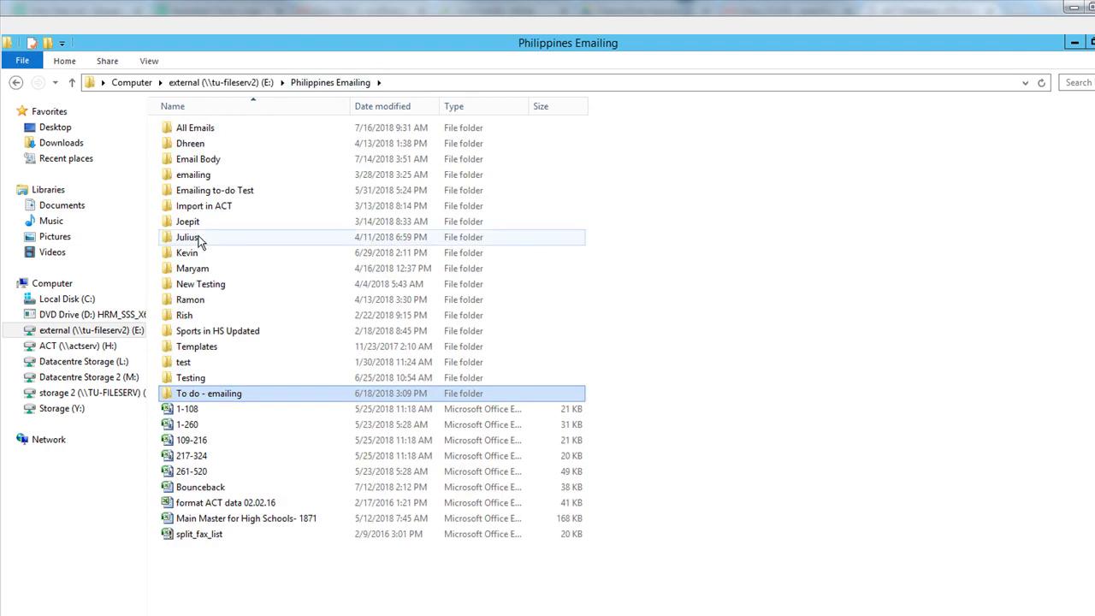
double_click(212, 162)
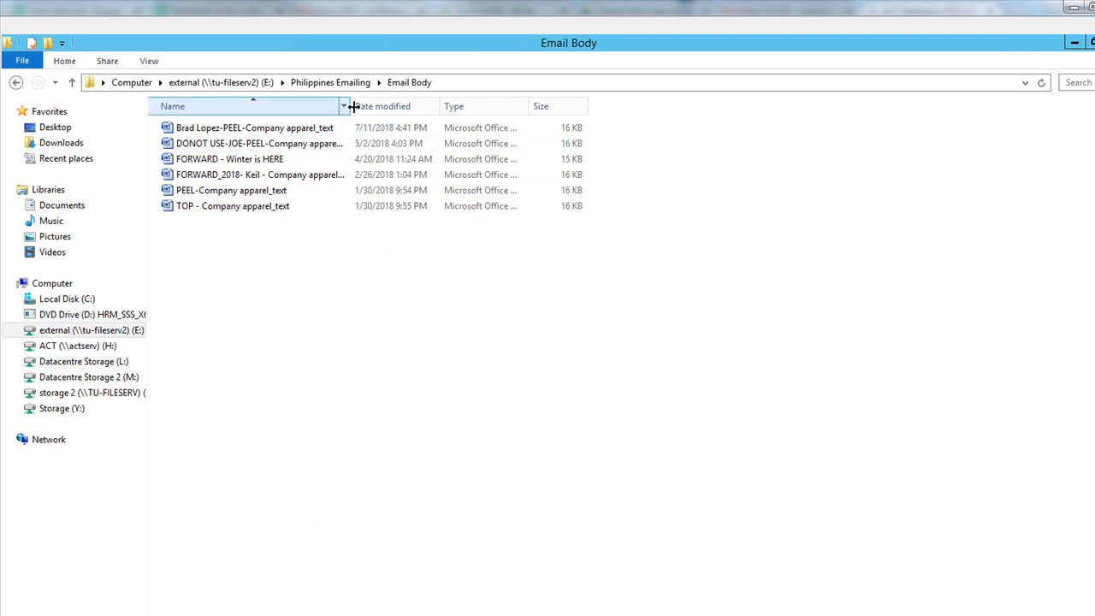
drag(350, 106, 423, 109)
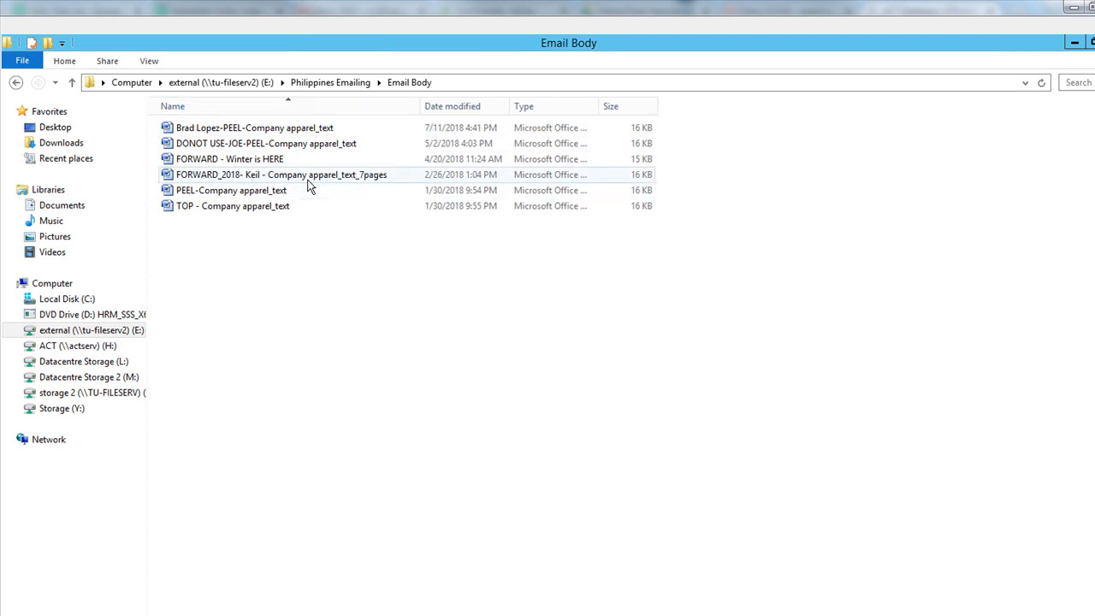
double_click(309, 176)
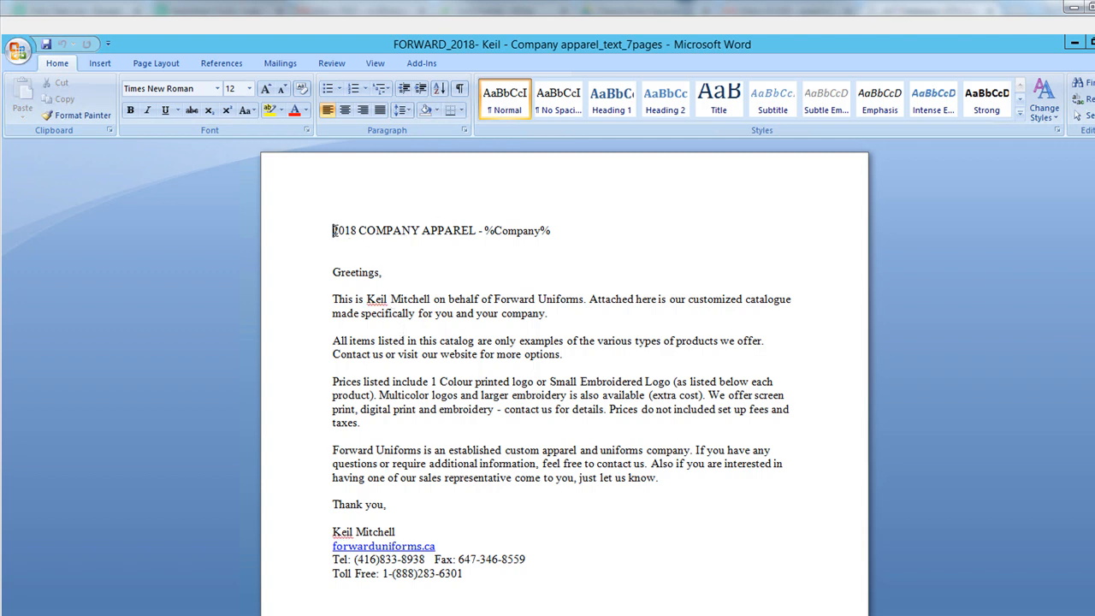
- Copy the Word title '2018 COMPANY APPAREL - %Company%' into the email subject
drag(449, 245, 536, 248)
key(ctrl+c)
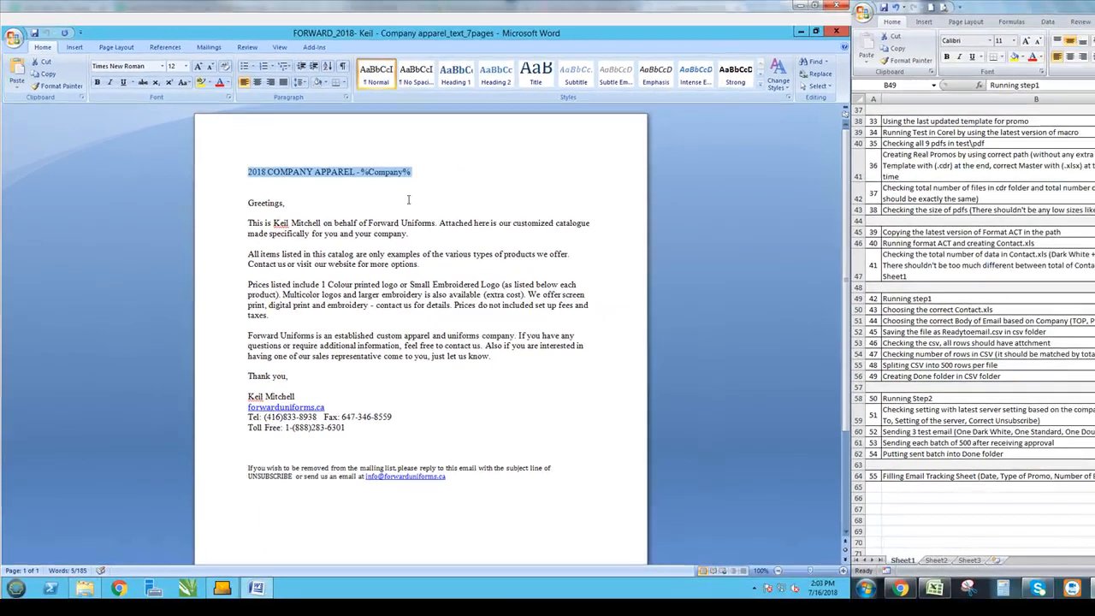
click(221, 587)
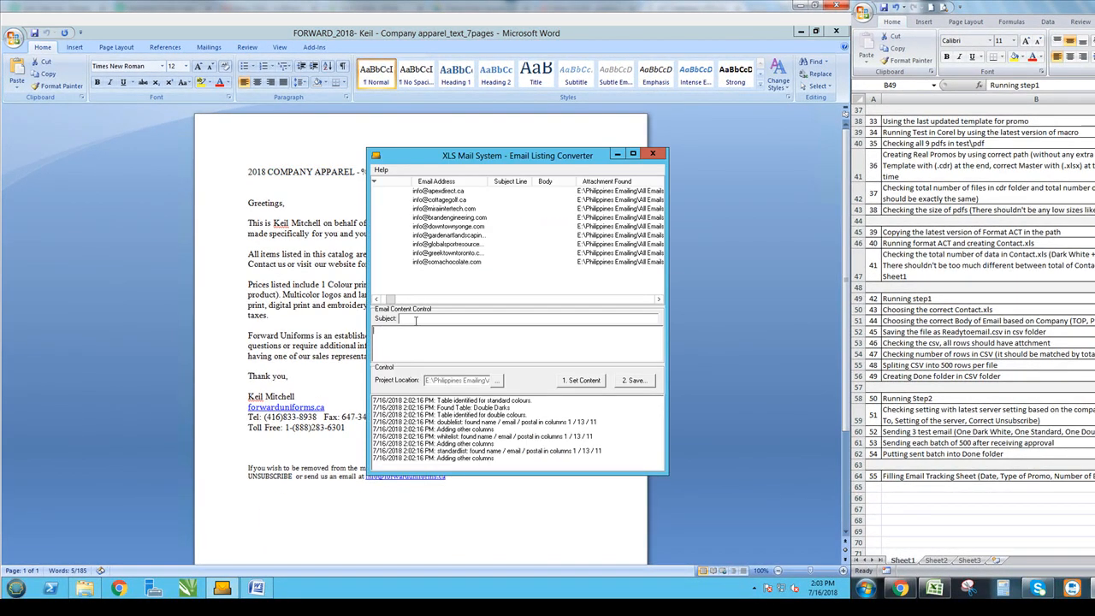
key(ctrl+v)
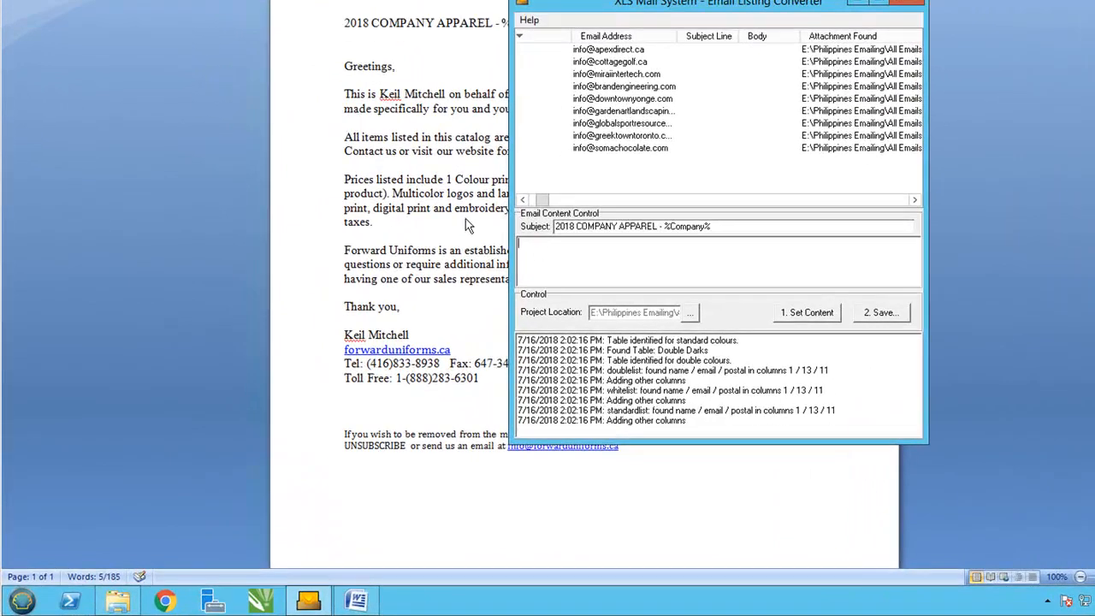
- Paste the letter body from Greetings to the footer into the body box and apply it to all rows
click(369, 79)
drag(344, 61, 782, 454)
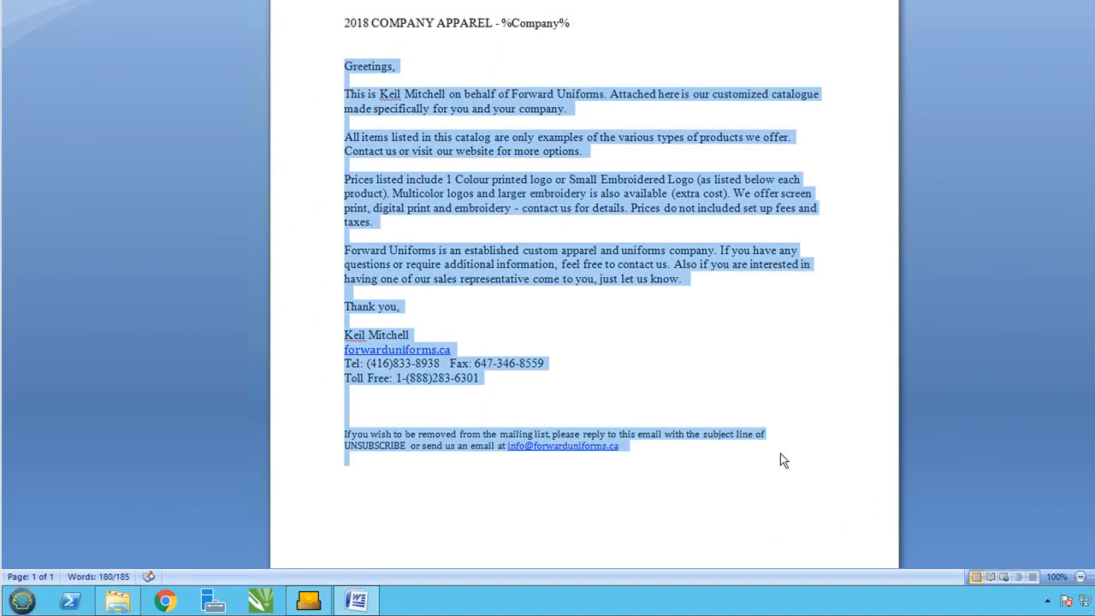
click(308, 600)
click(581, 250)
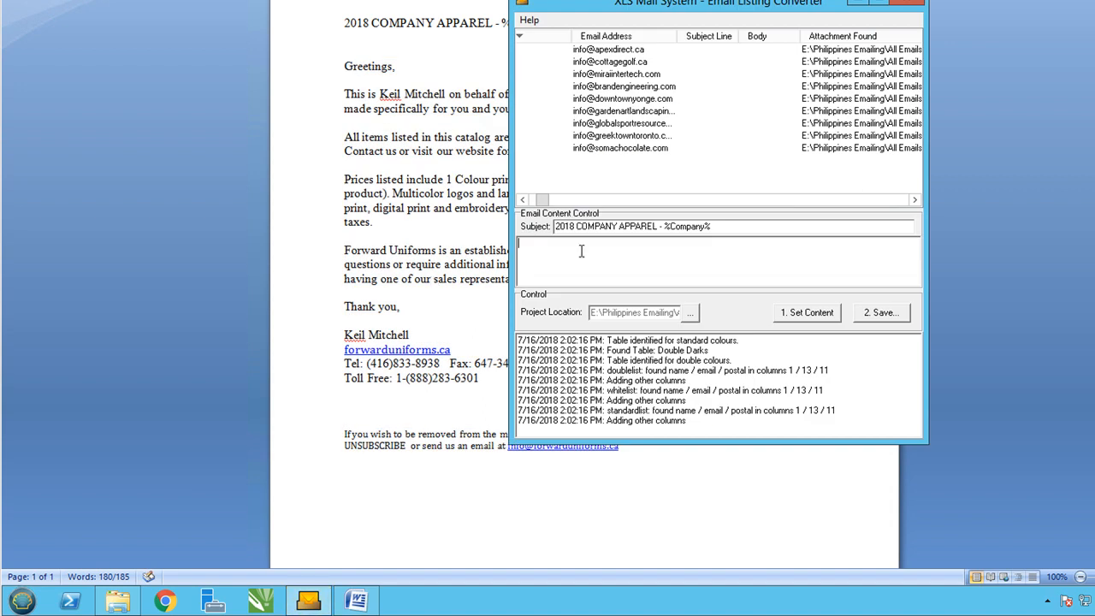
key(ctrl+v)
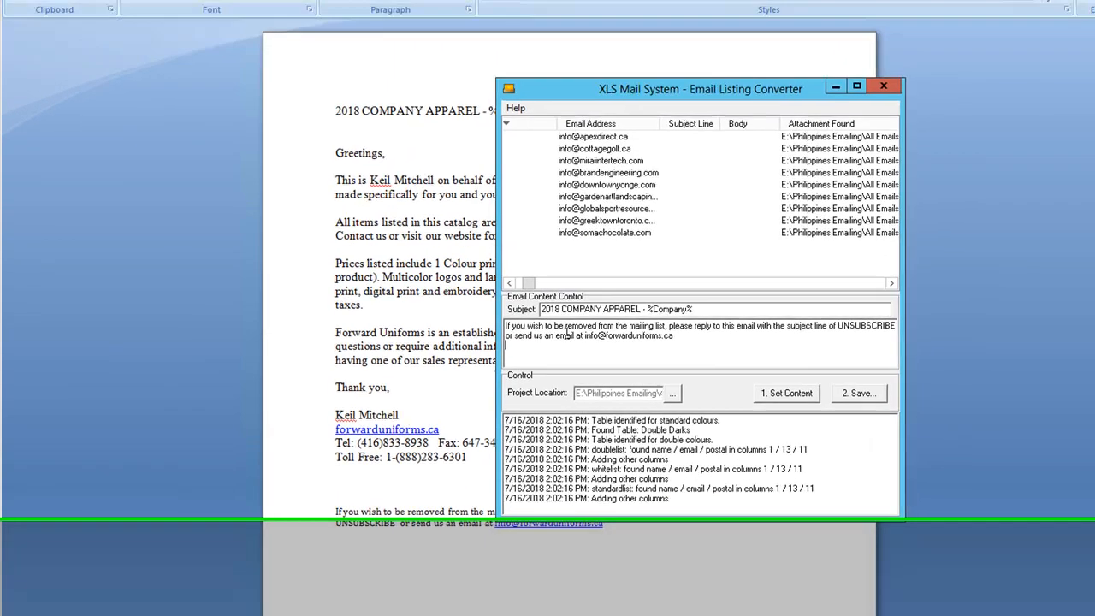
key(Up)
key(Up)
key(Up)
key(Up)
key(Up)
key(Up)
key(Up)
key(Up)
key(Up)
key(Up)
key(Up)
key(Up)
key(Up)
key(Up)
key(Up)
key(Up)
key(Up)
key(Up)
key(Up)
key(Up)
key(Up)
key(Up)
key(Up)
key(Up)
key(Up)
key(Up)
key(Up)
key(Up)
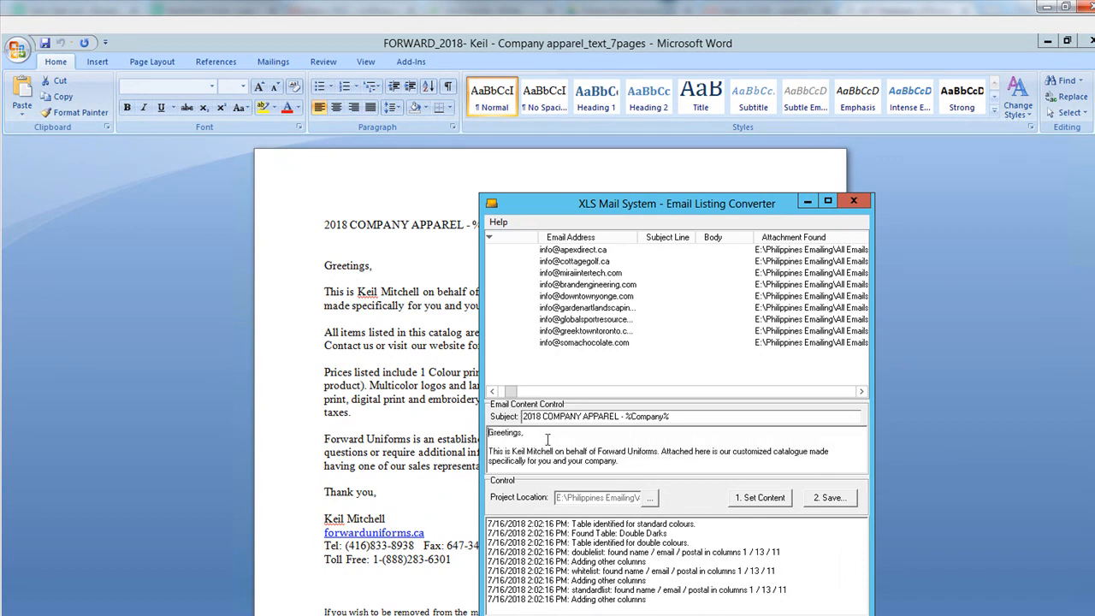
click(760, 497)
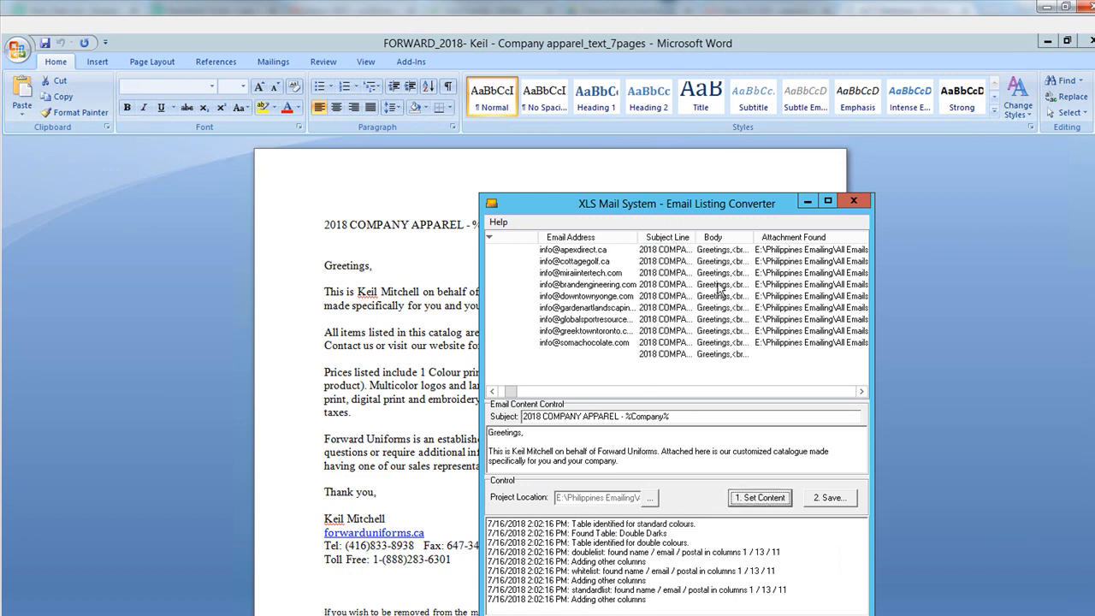
mouse_move(511, 391)
mouse_down()
mouse_move(868, 396)
mouse_move(509, 391)
mouse_up()
- Start the CSV save and browse to All Emails > Forward > Business > 2018-2019 > July > July16 > csv
click(830, 497)
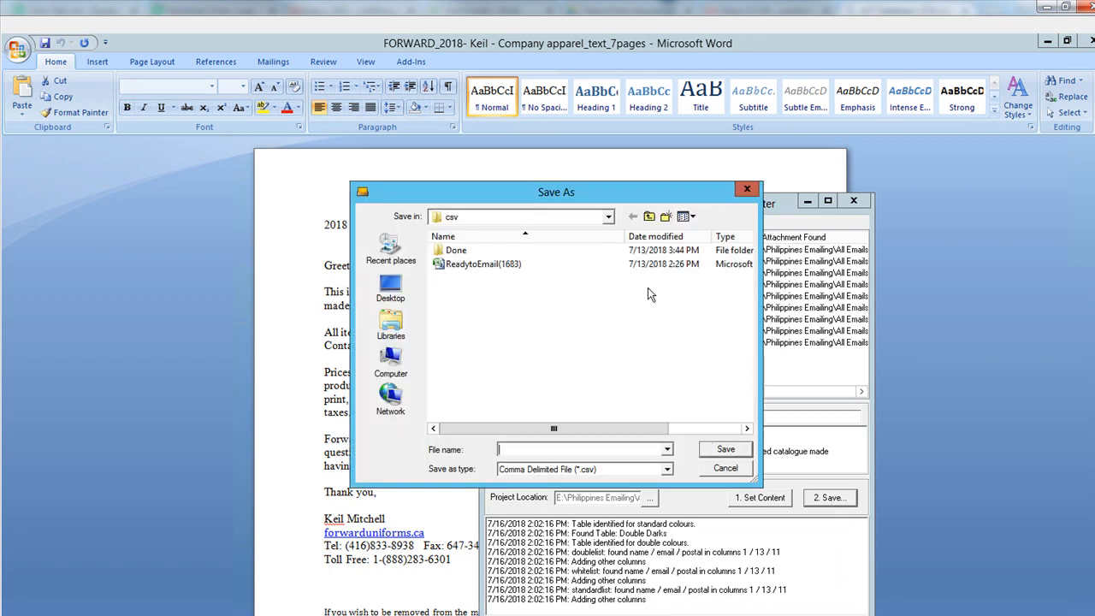
click(608, 217)
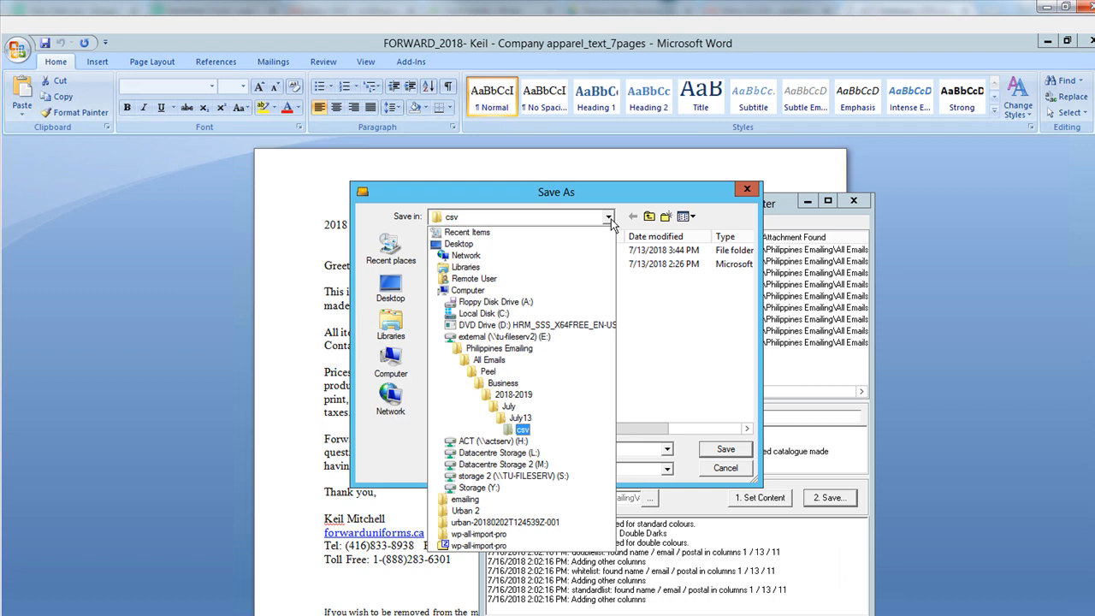
click(490, 358)
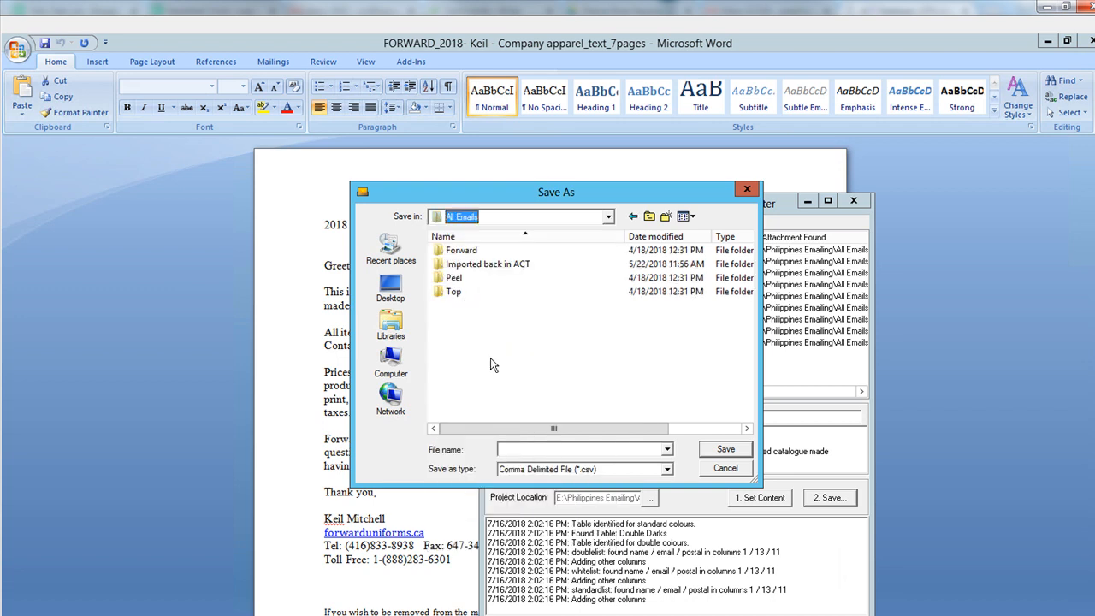
double_click(466, 250)
double_click(467, 250)
click(467, 252)
double_click(467, 253)
double_click(456, 275)
click(471, 254)
double_click(471, 254)
double_click(462, 262)
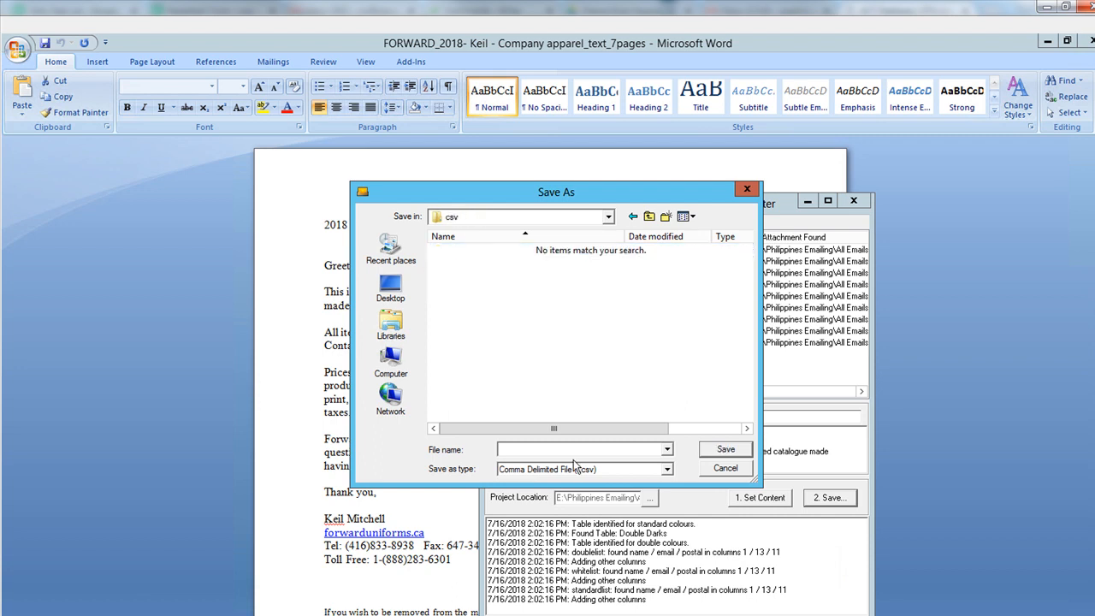
- Save the listing as ReadytoEmail and close the Word document
click(572, 456)
text(ReadytoEmail)
click(725, 450)
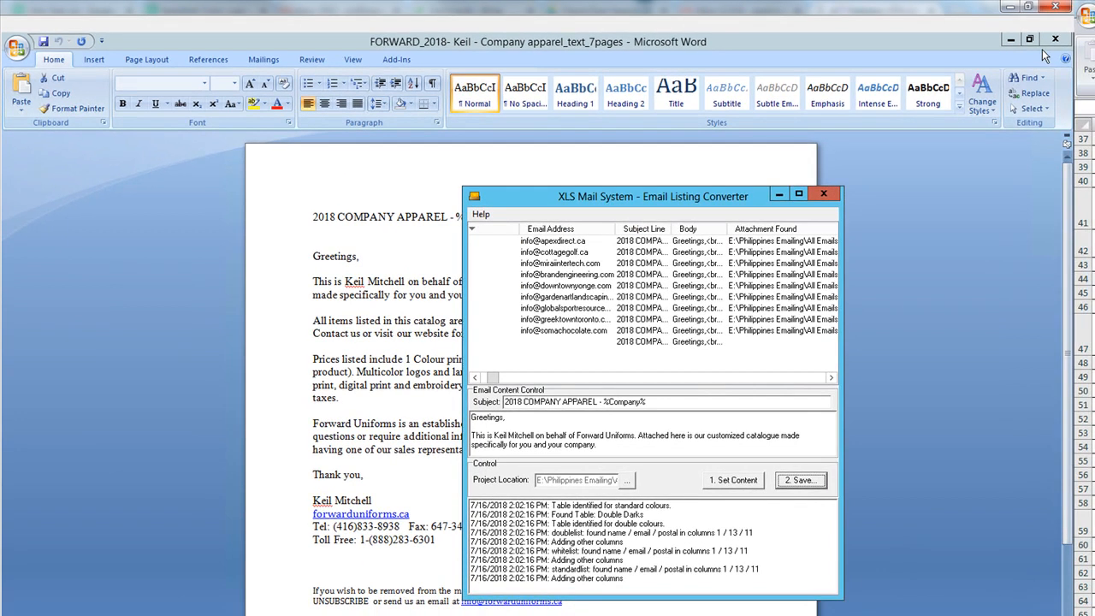
click(1054, 41)
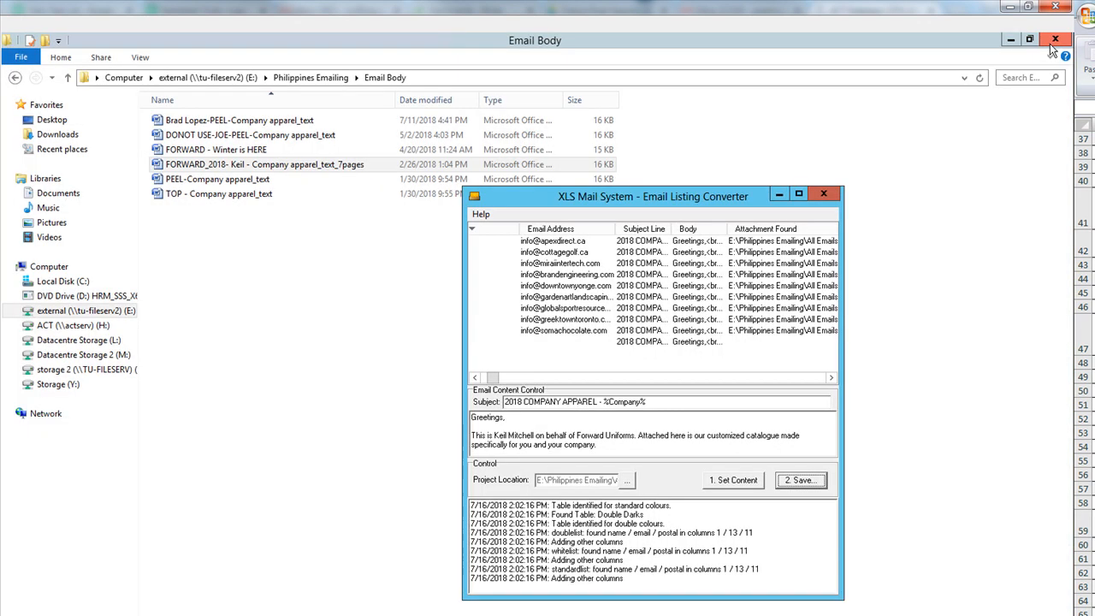
- Close XLS Mail System and browse E: > Philippines Emailing > All Emails, backing out of Peel
click(821, 195)
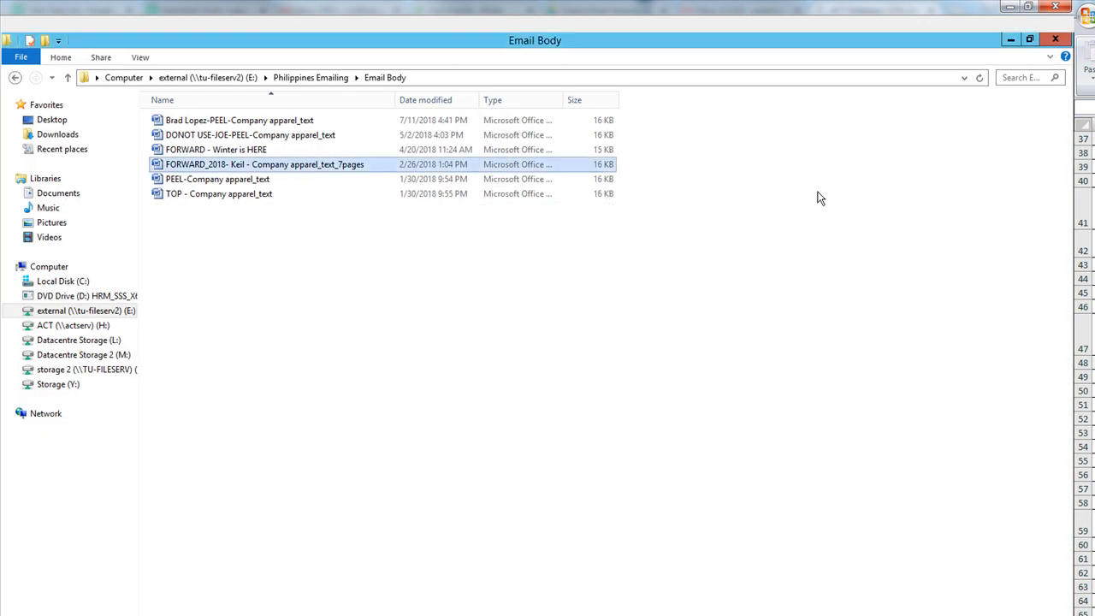
click(248, 79)
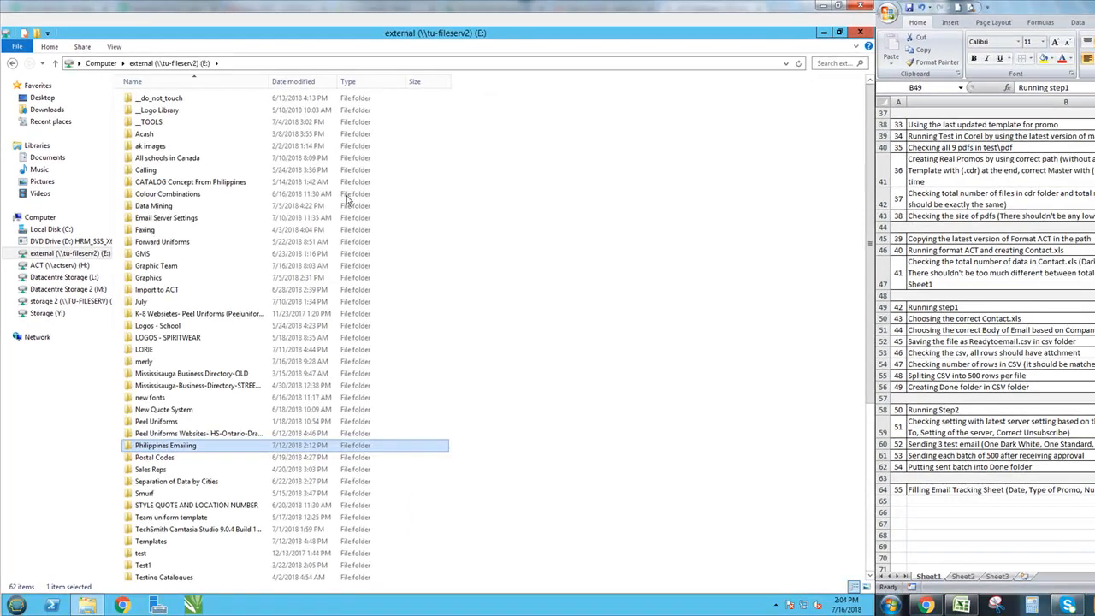
double_click(181, 446)
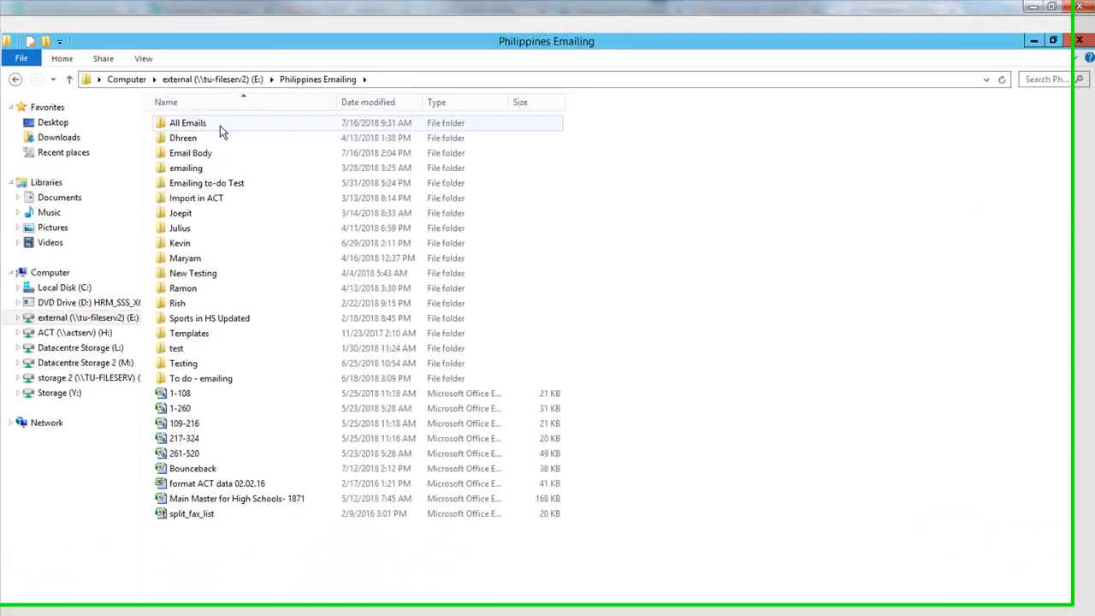
double_click(205, 124)
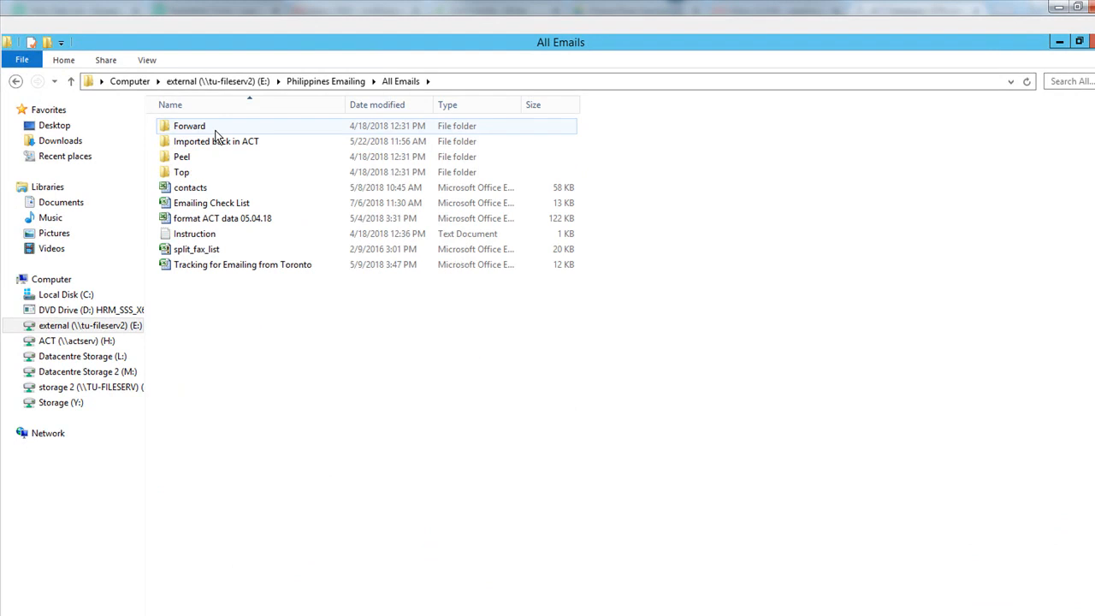
double_click(196, 158)
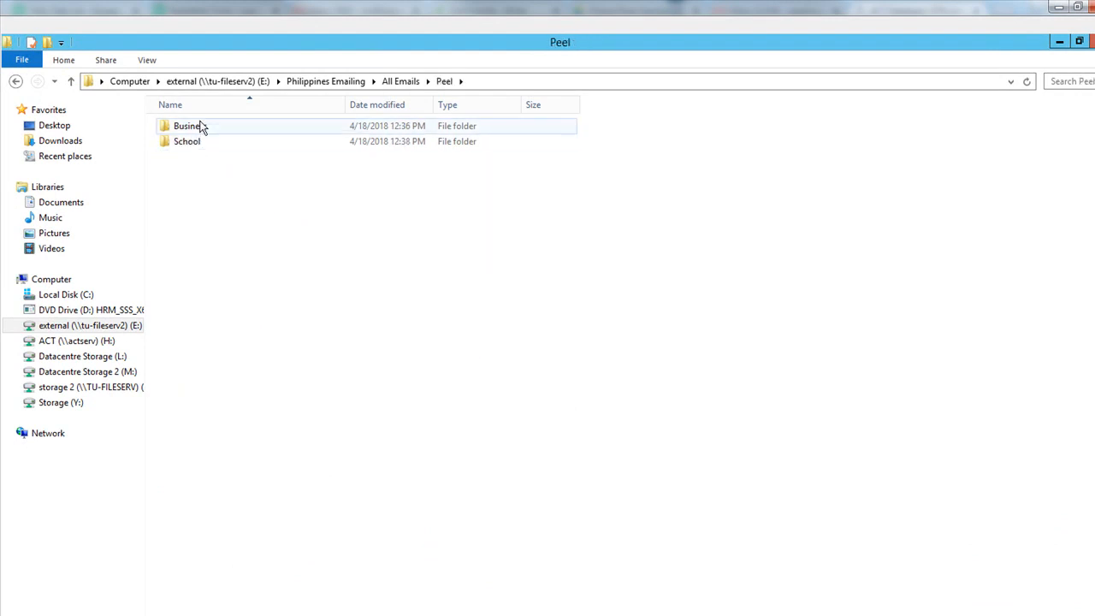
click(200, 126)
click(410, 83)
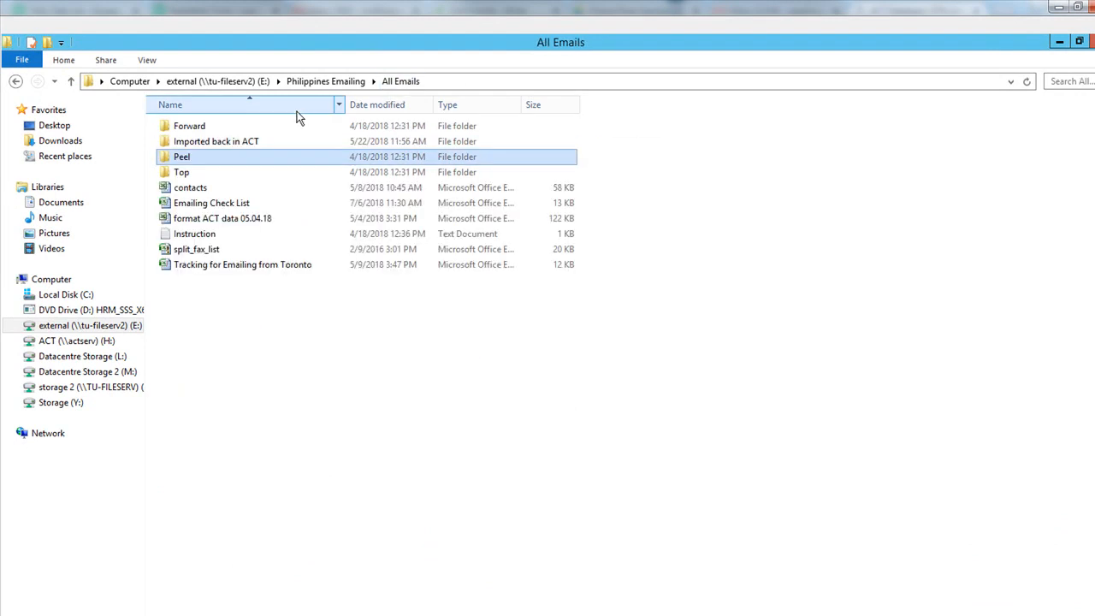
- Open Forward > Business > 2018-2019 > July > July16 > csv and open ReadytoEmail in Excel
double_click(212, 127)
double_click(213, 128)
double_click(212, 129)
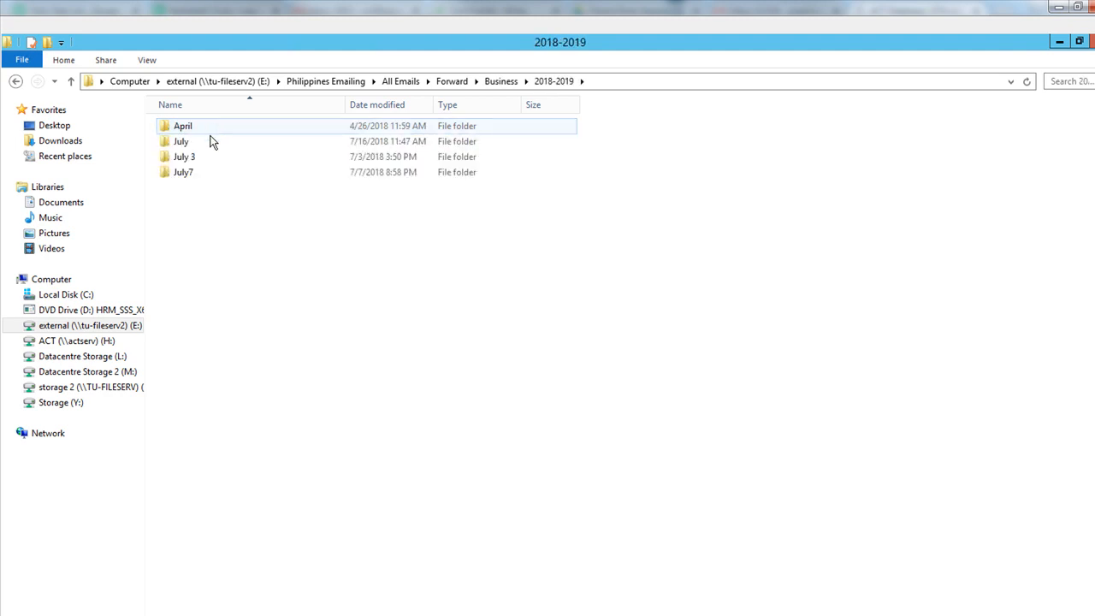
double_click(200, 141)
double_click(202, 131)
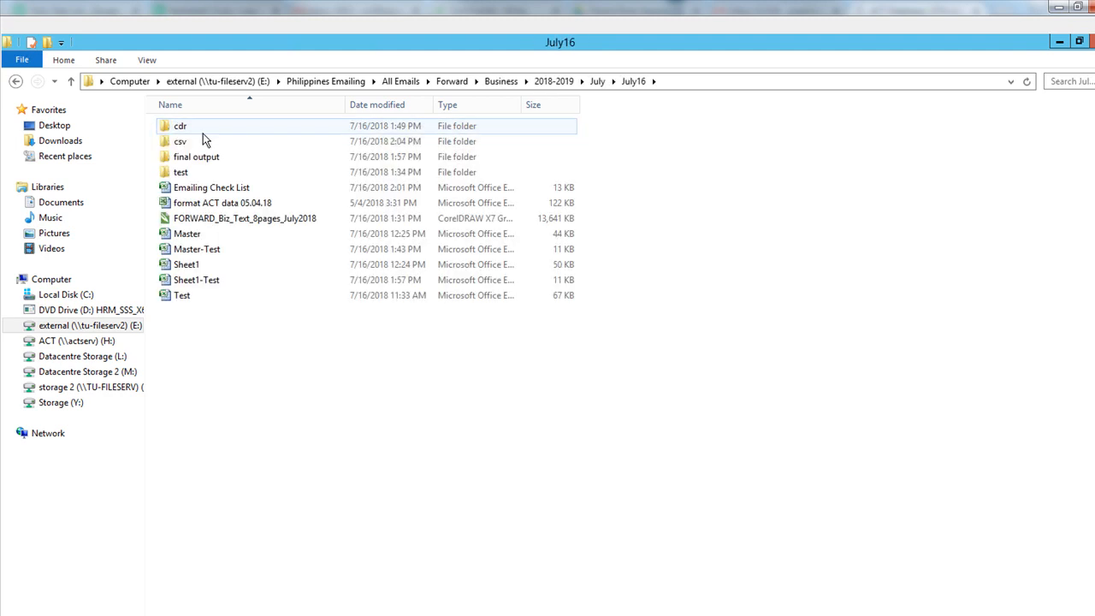
click(200, 142)
double_click(203, 145)
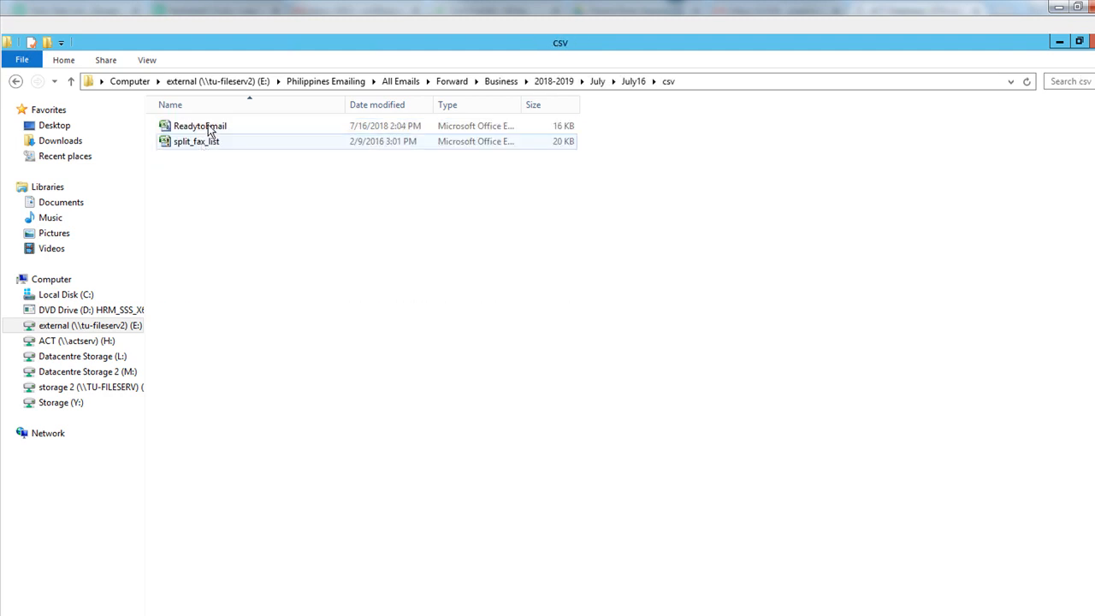
double_click(210, 128)
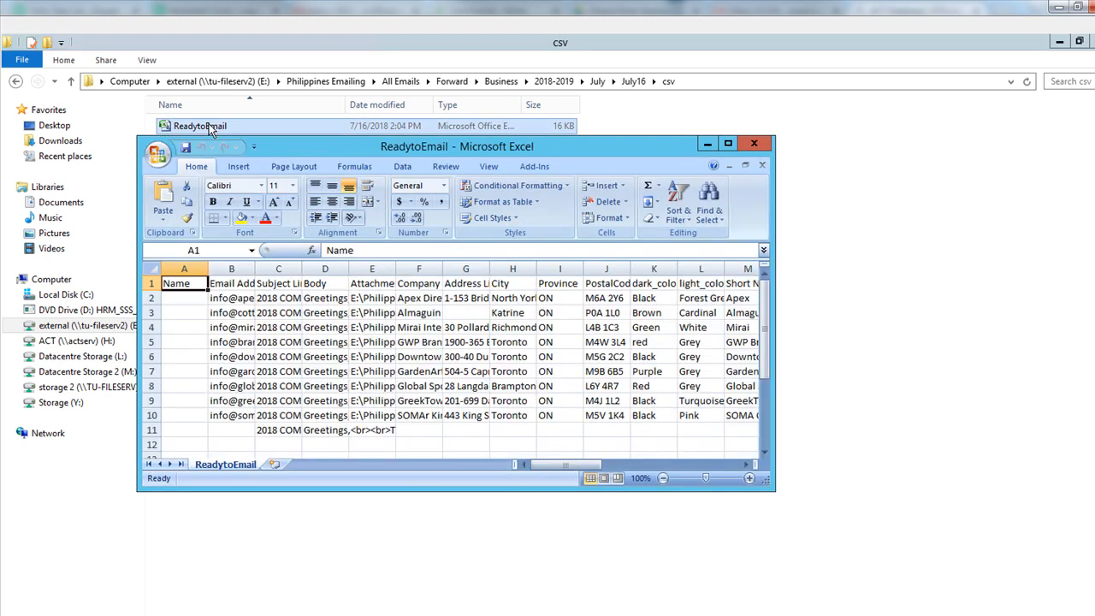
- Maximize the sheet, delete the empty-address row 11, and check the nine remaining contact rows
double_click(577, 146)
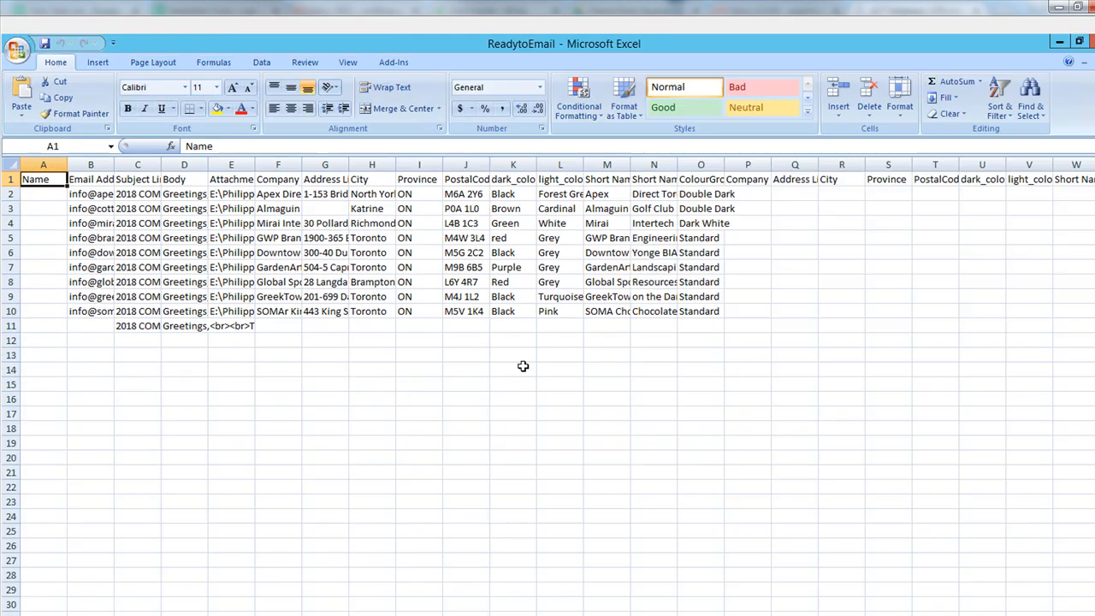
click(11, 325)
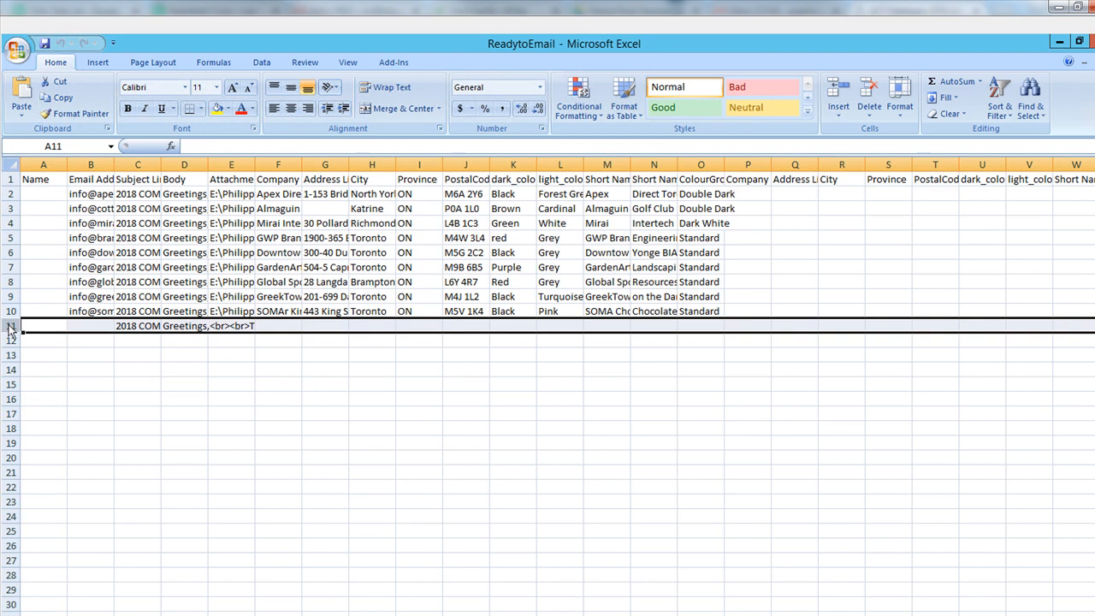
right_click(11, 325)
click(65, 416)
click(277, 443)
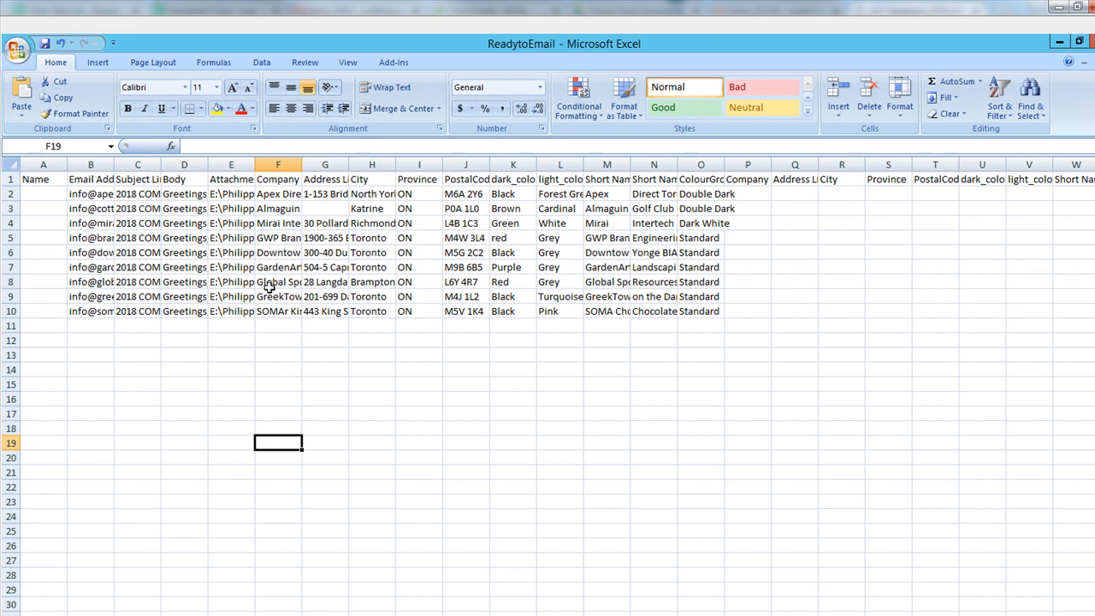
click(241, 165)
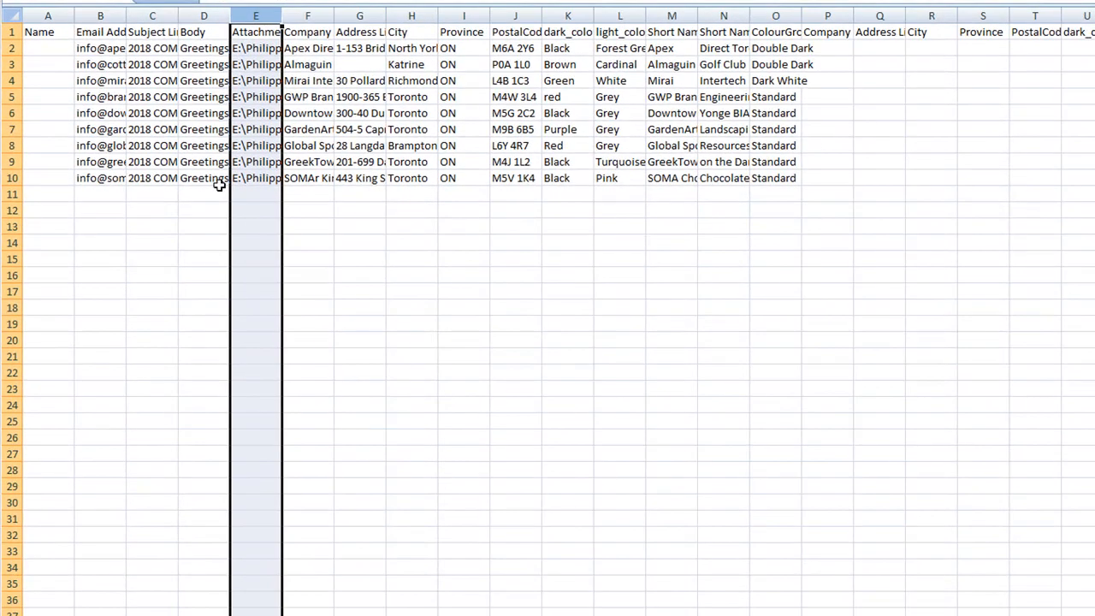
drag(12, 178, 12, 49)
click(409, 257)
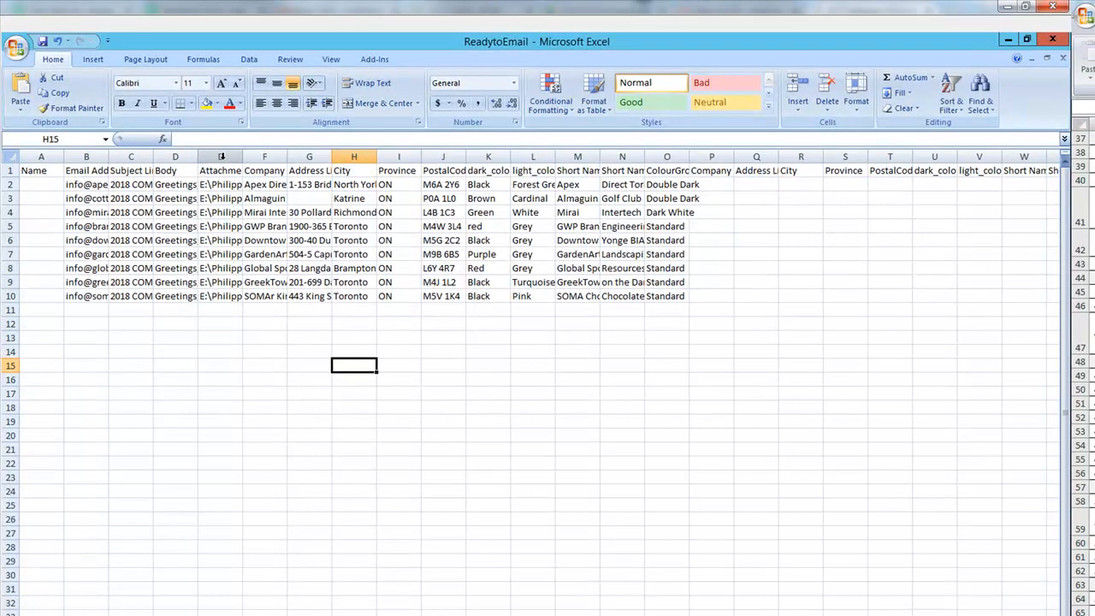
- Turn on header filters and sort Attachment Found Z to A, expanding the selection
click(255, 16)
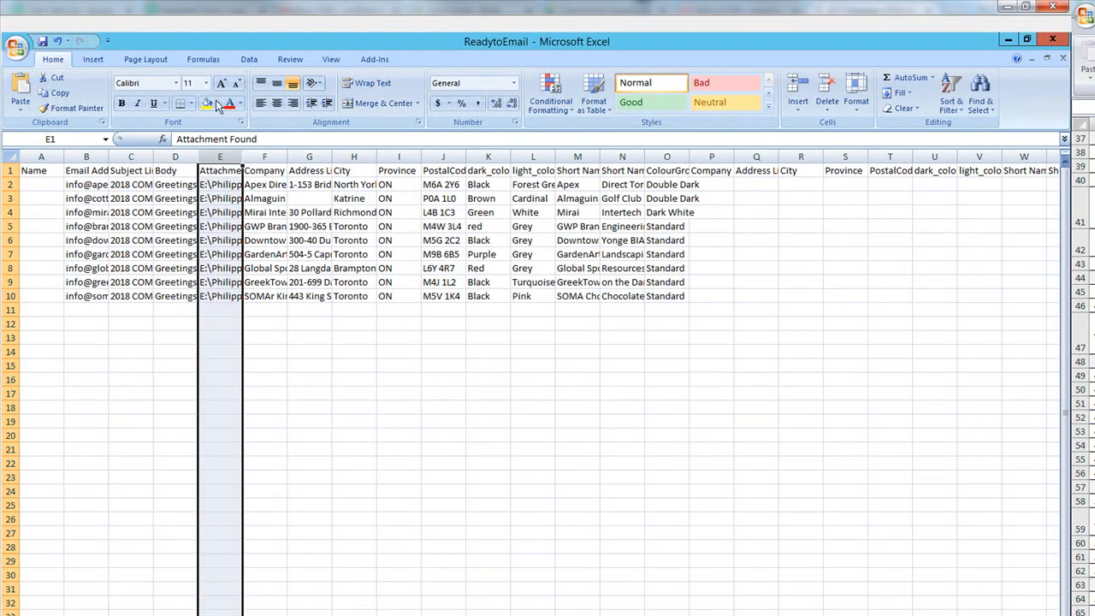
click(249, 59)
click(368, 86)
click(236, 170)
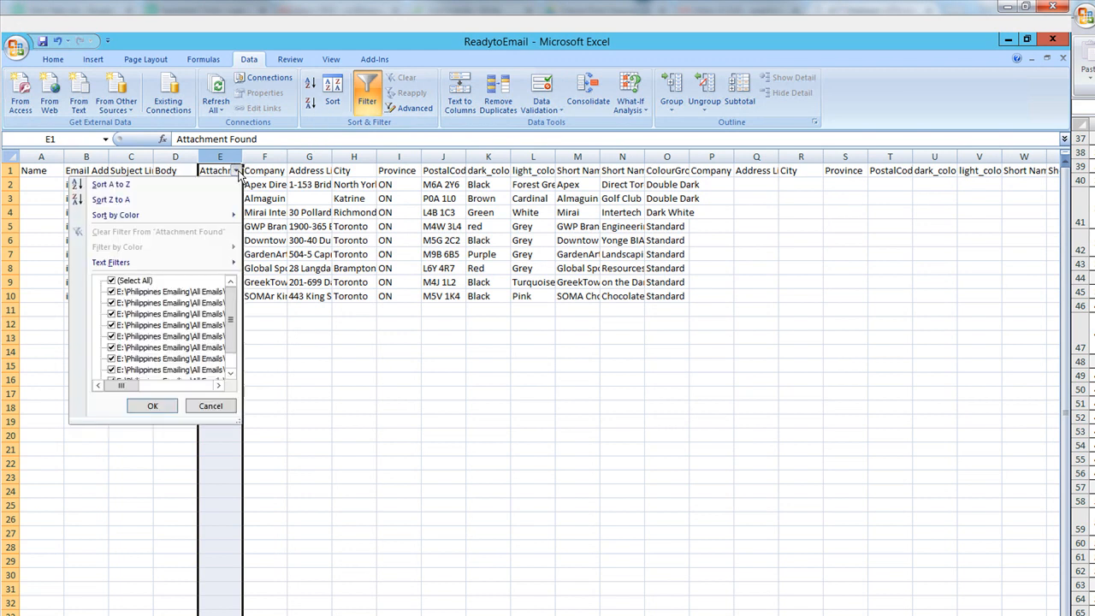
click(126, 199)
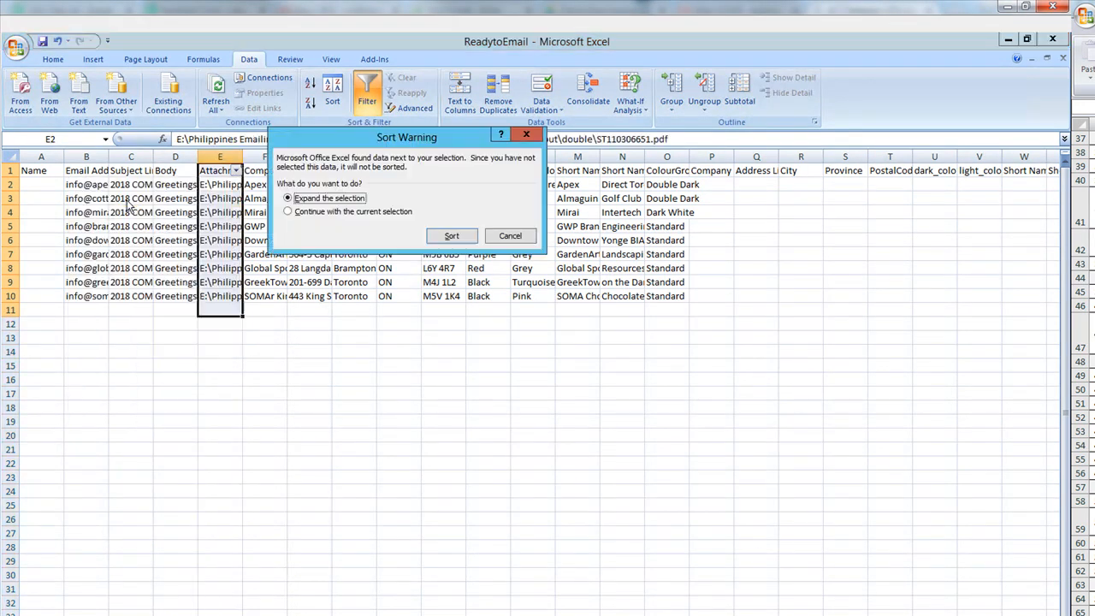
click(444, 239)
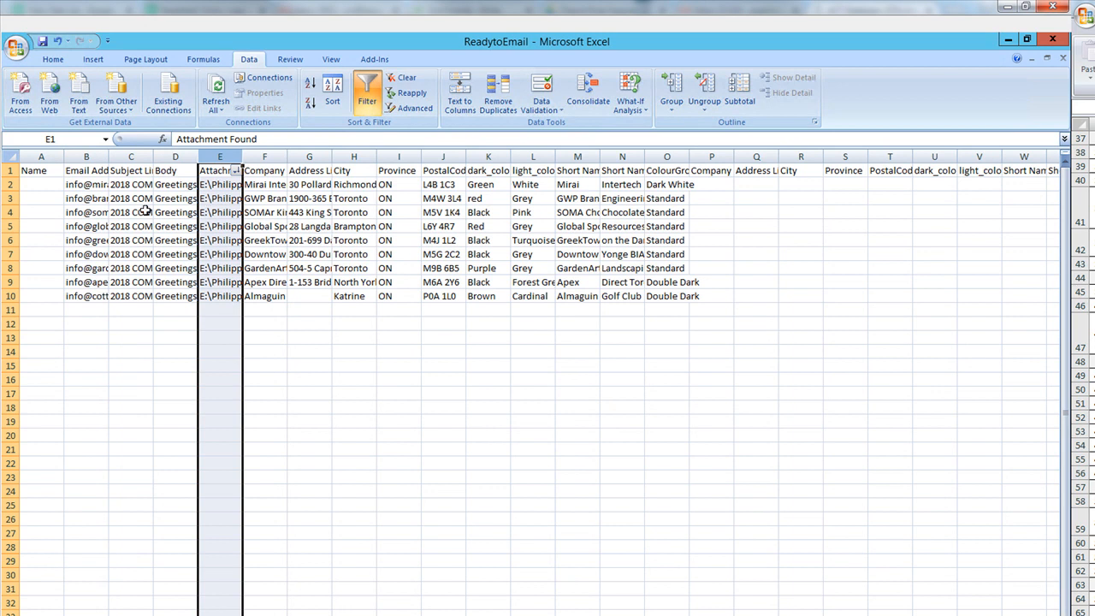
- Select data rows 2 to 10 and the empty rows below to check the data extent
drag(10, 184, 10, 296)
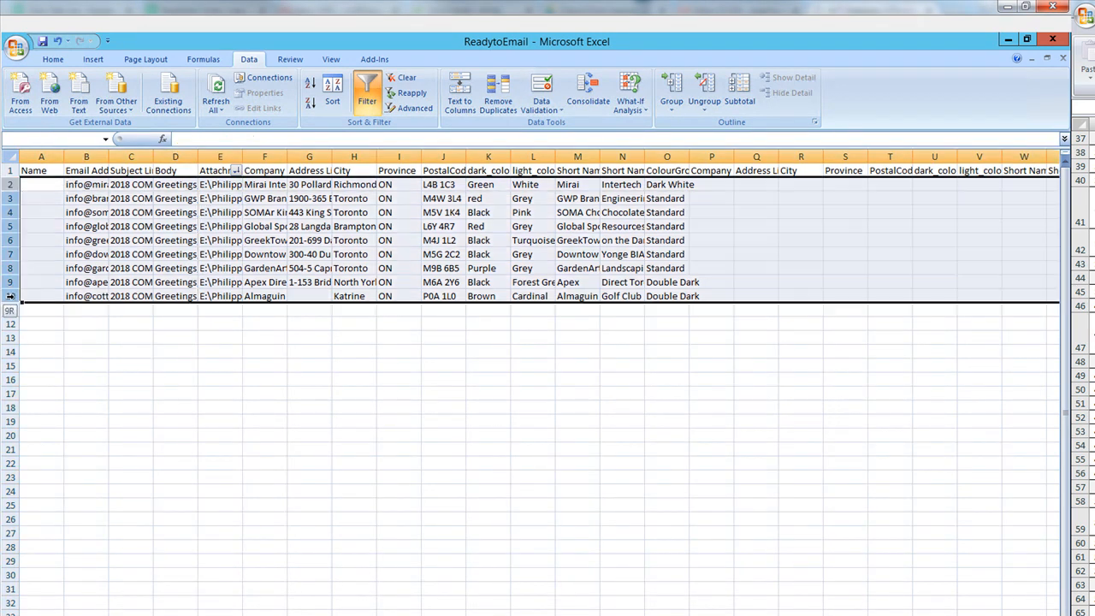
click(290, 377)
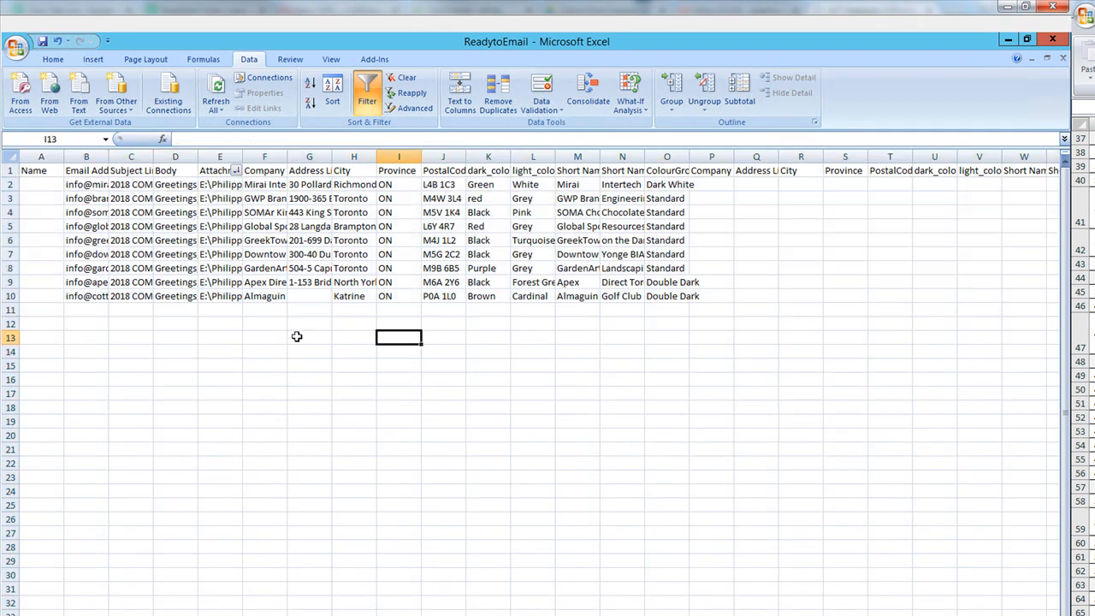
click(11, 310)
drag(47, 316, 42, 572)
click(225, 443)
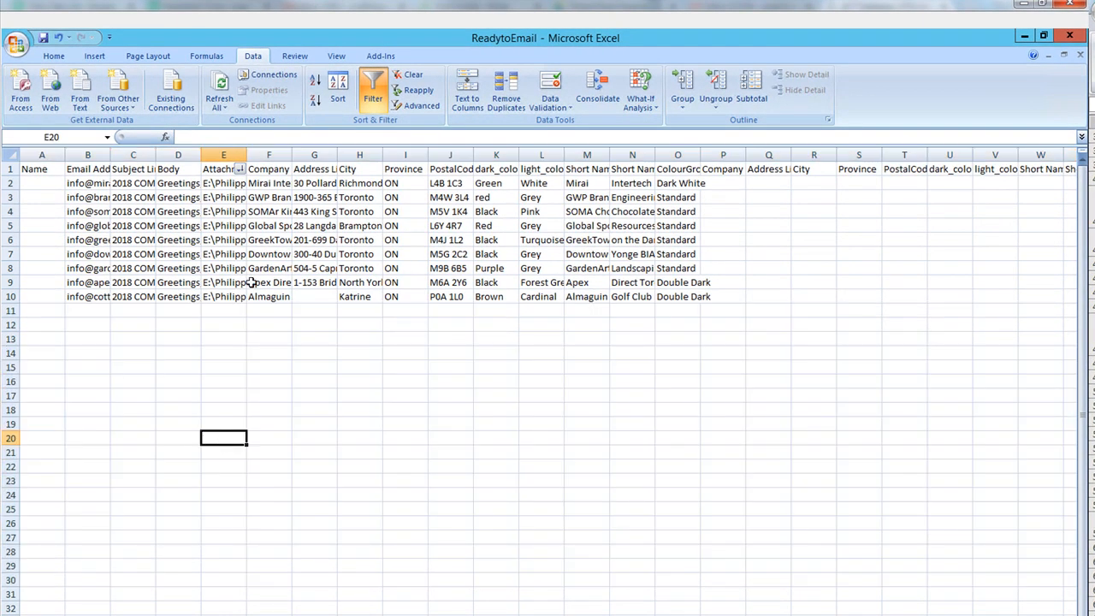
drag(13, 310, 22, 488)
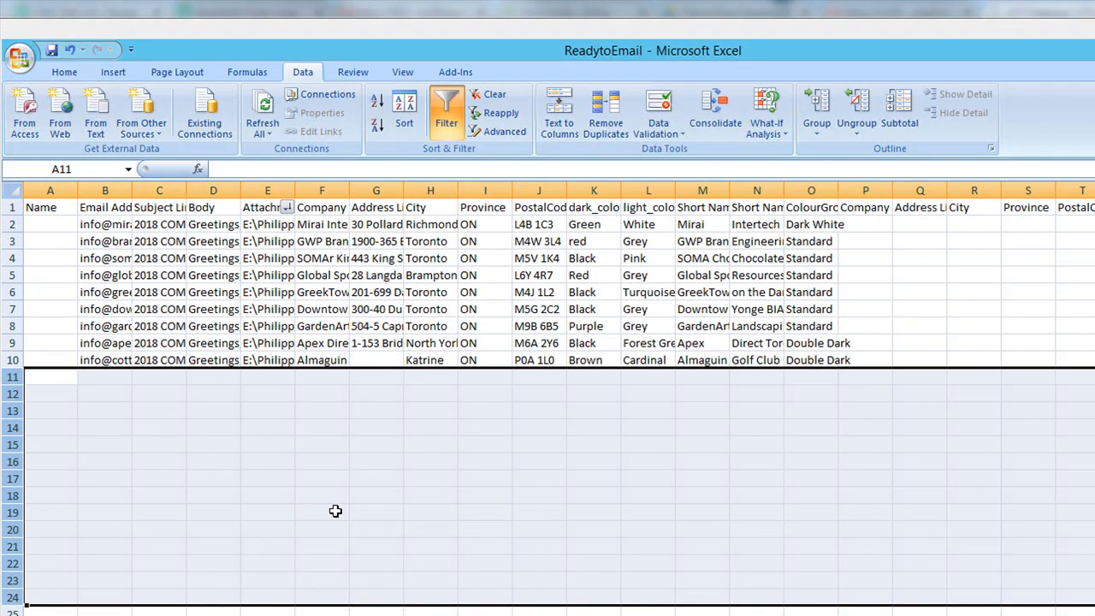
click(335, 511)
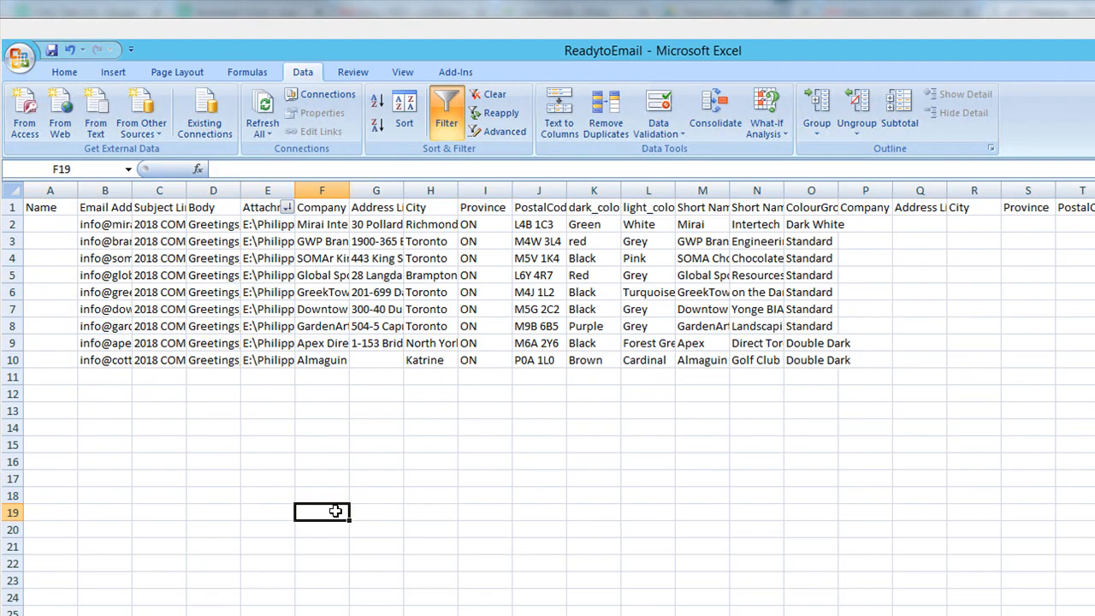
click(15, 360)
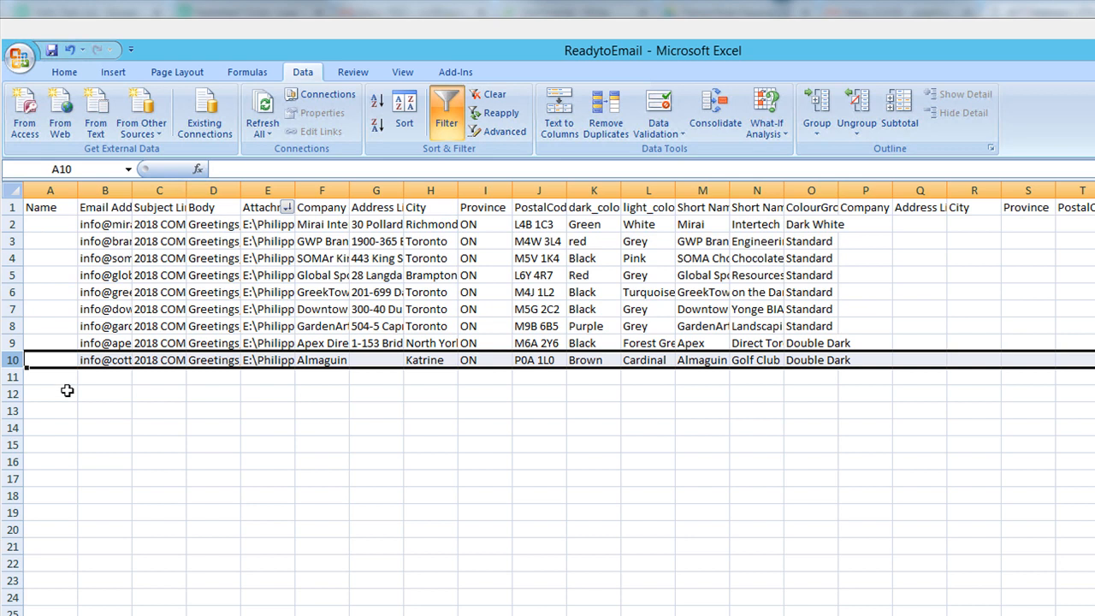
click(418, 447)
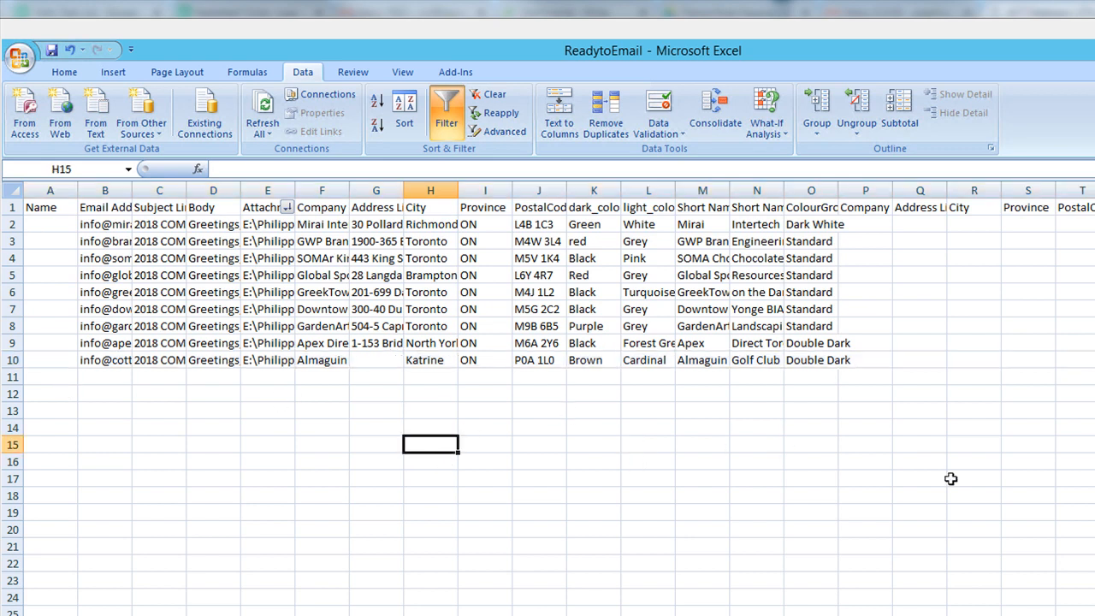
click(821, 191)
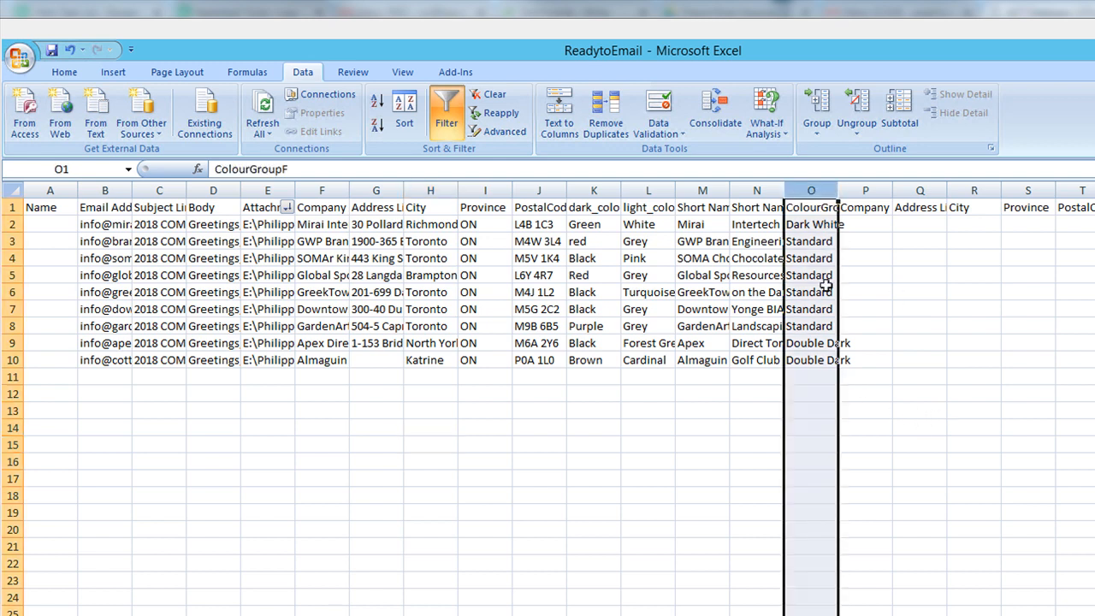
click(830, 225)
drag(831, 242, 827, 323)
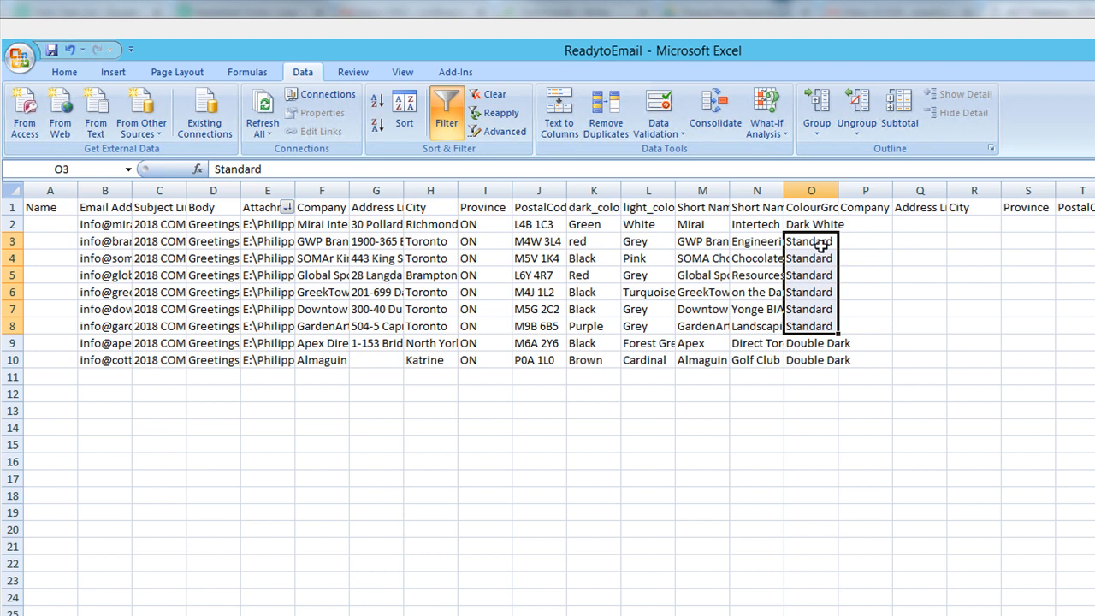
drag(812, 346, 814, 364)
click(790, 451)
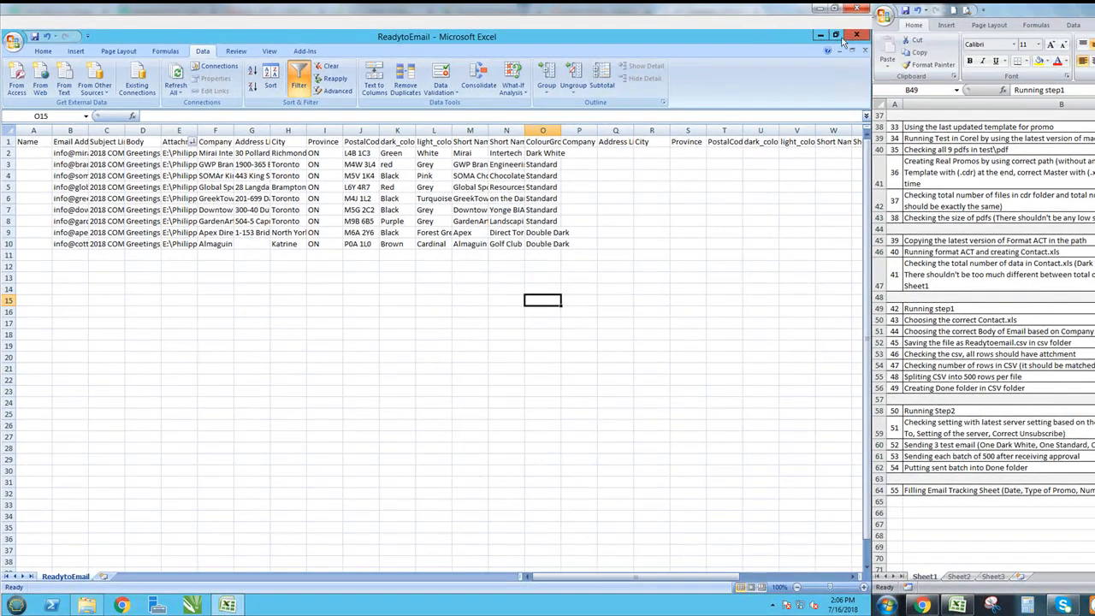
- Save ReadytoEmail keeping CSV format, then close it declining the second save prompt
click(34, 38)
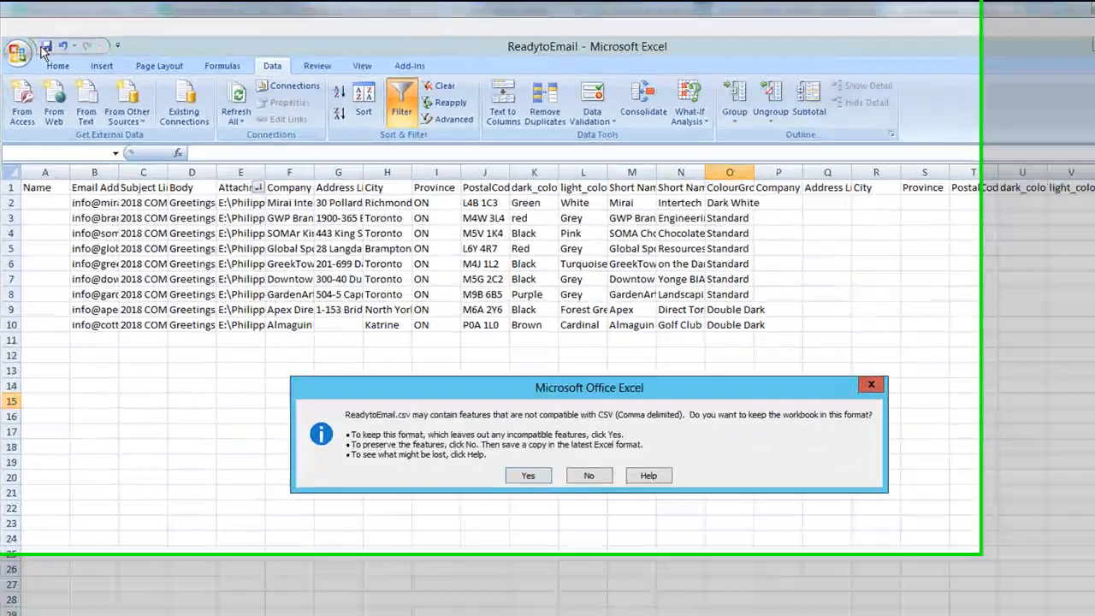
click(505, 455)
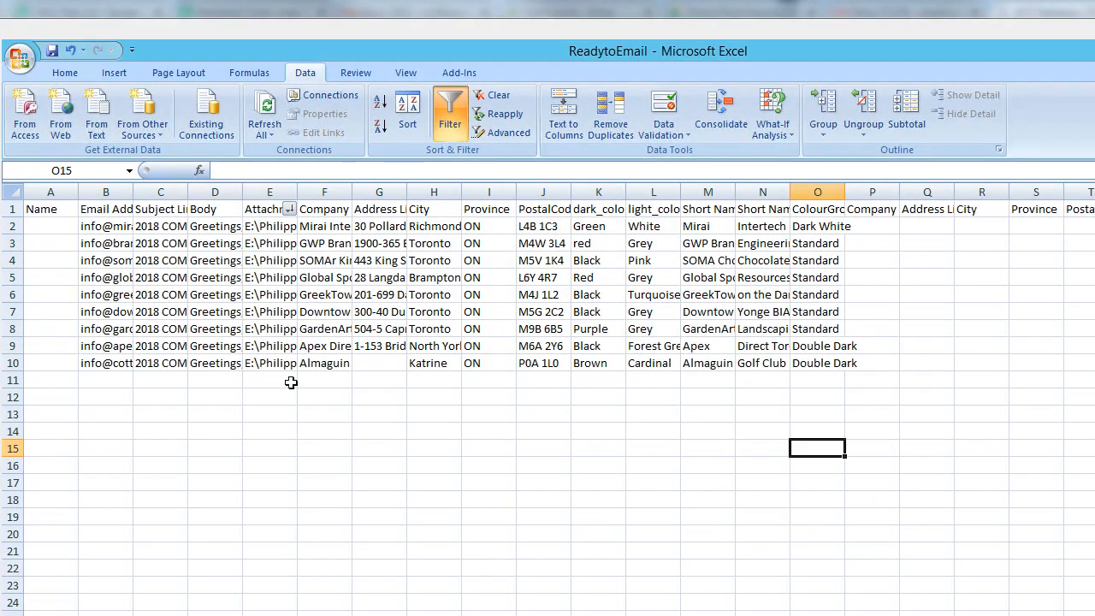
click(12, 362)
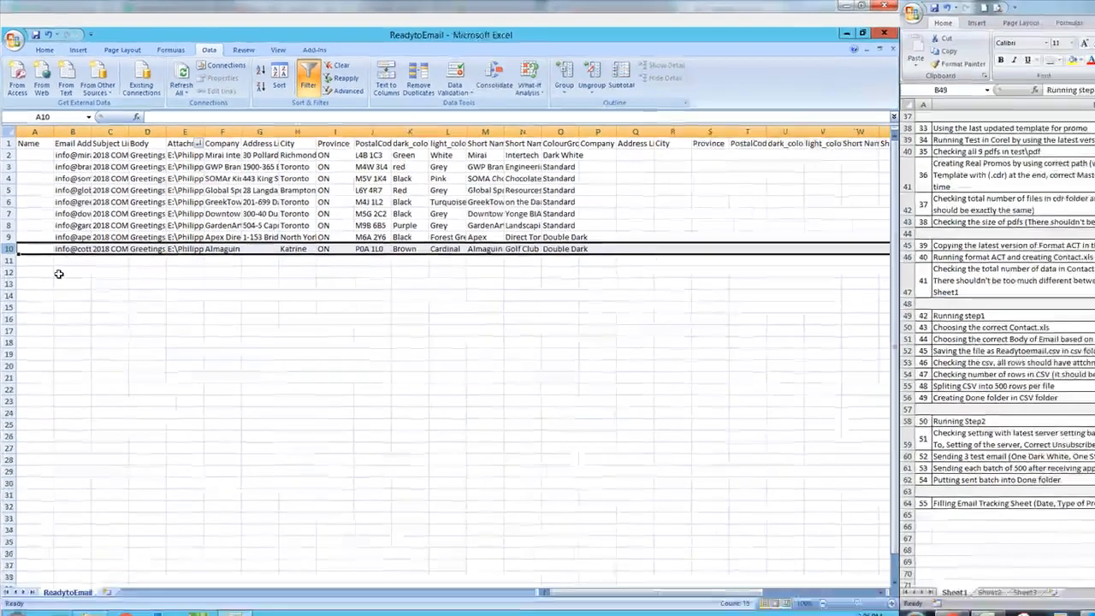
click(906, 34)
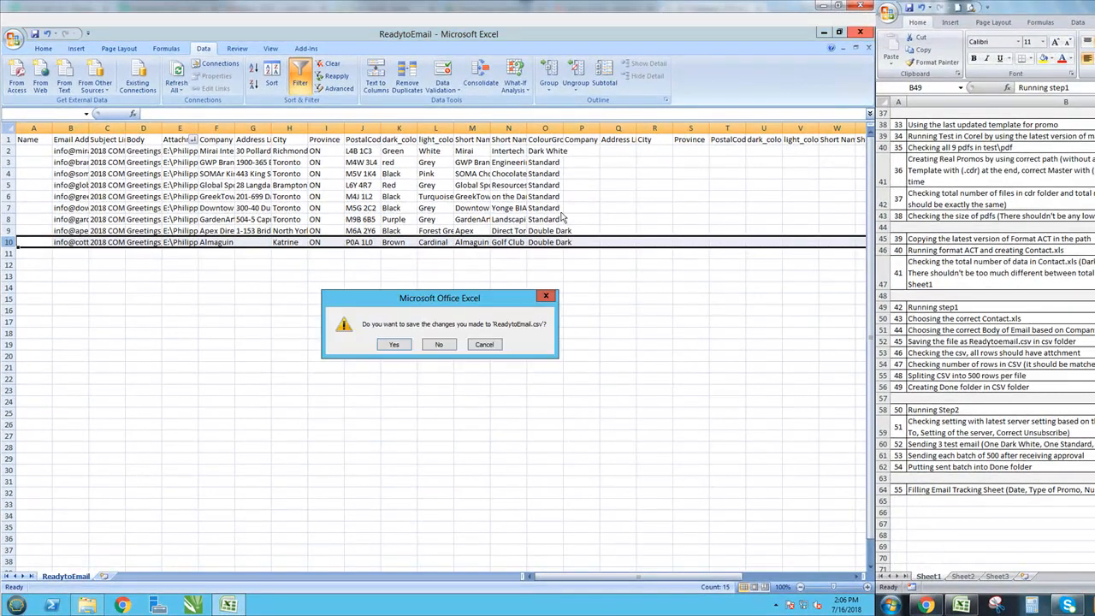
click(441, 345)
click(194, 149)
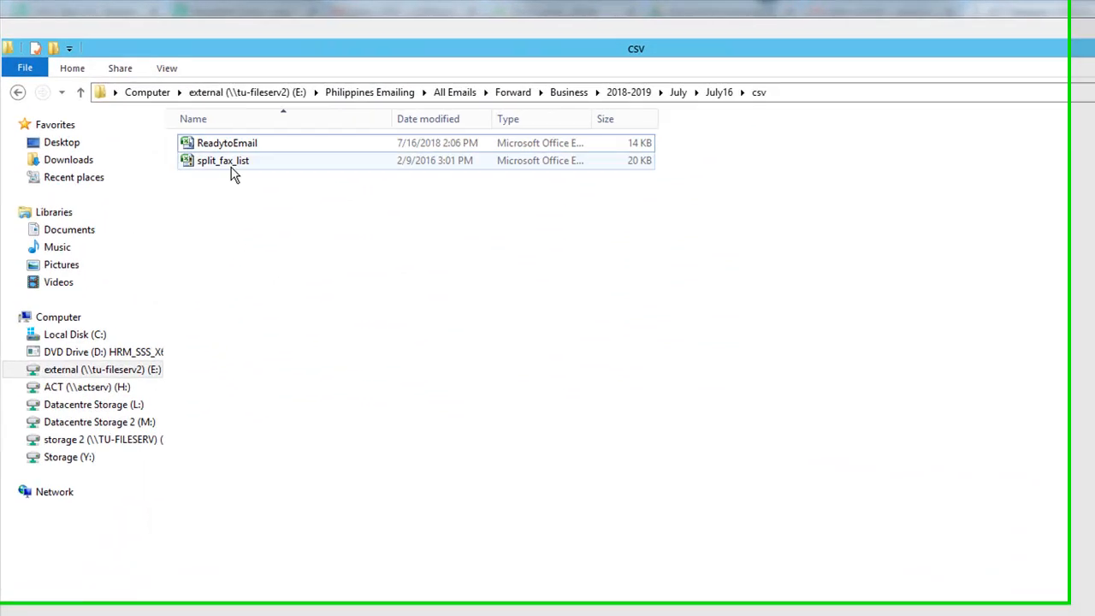
- Open the split_fax_list and ReadytoEmail workbooks and copy the entire ReadytoEmail sheet
click(233, 170)
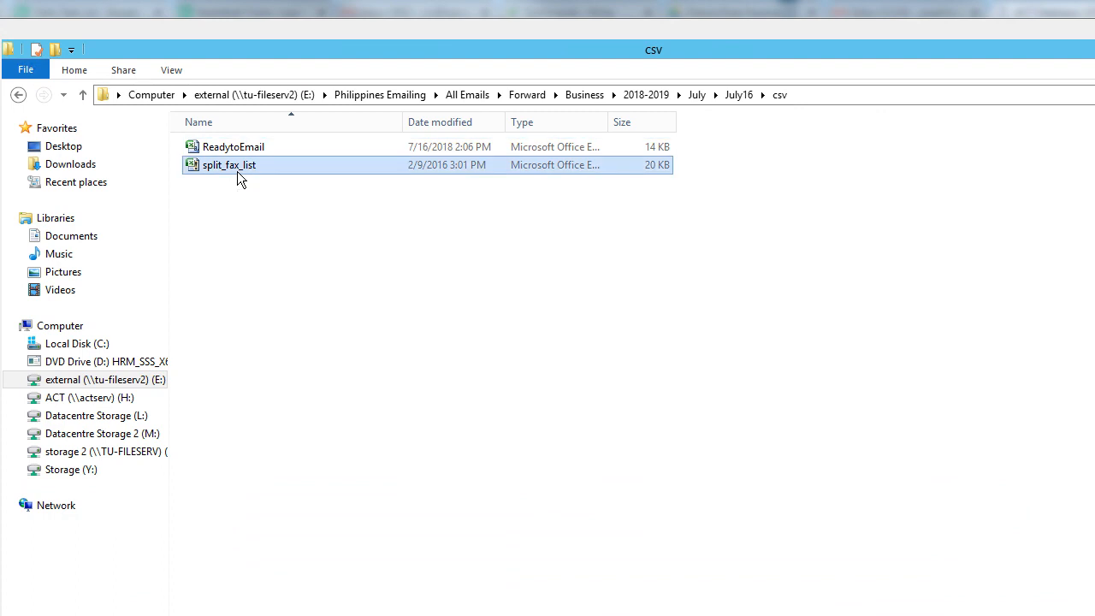
double_click(238, 171)
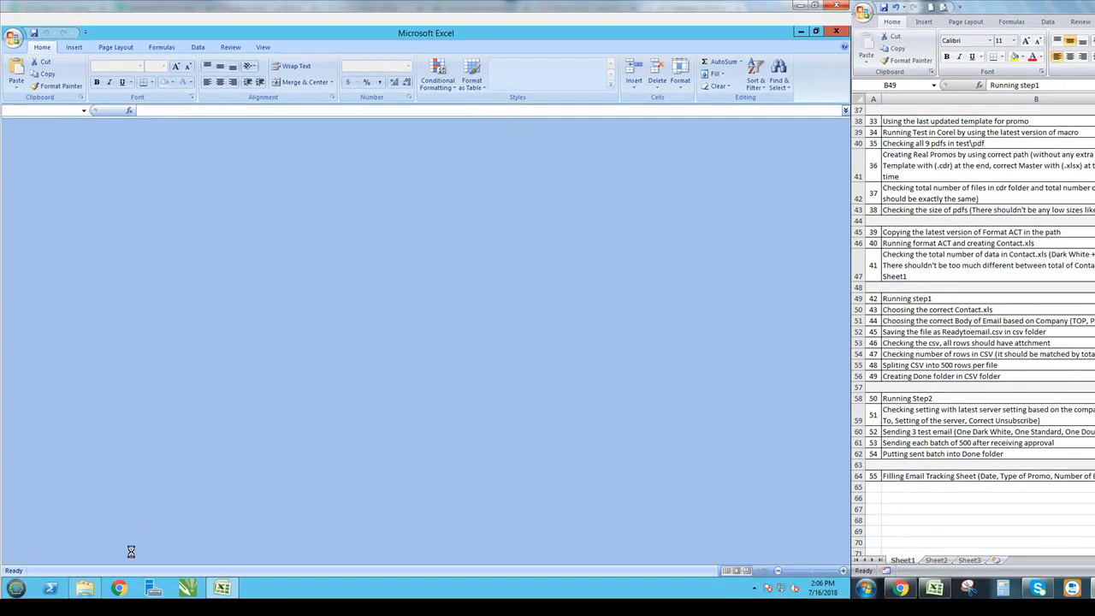
click(89, 588)
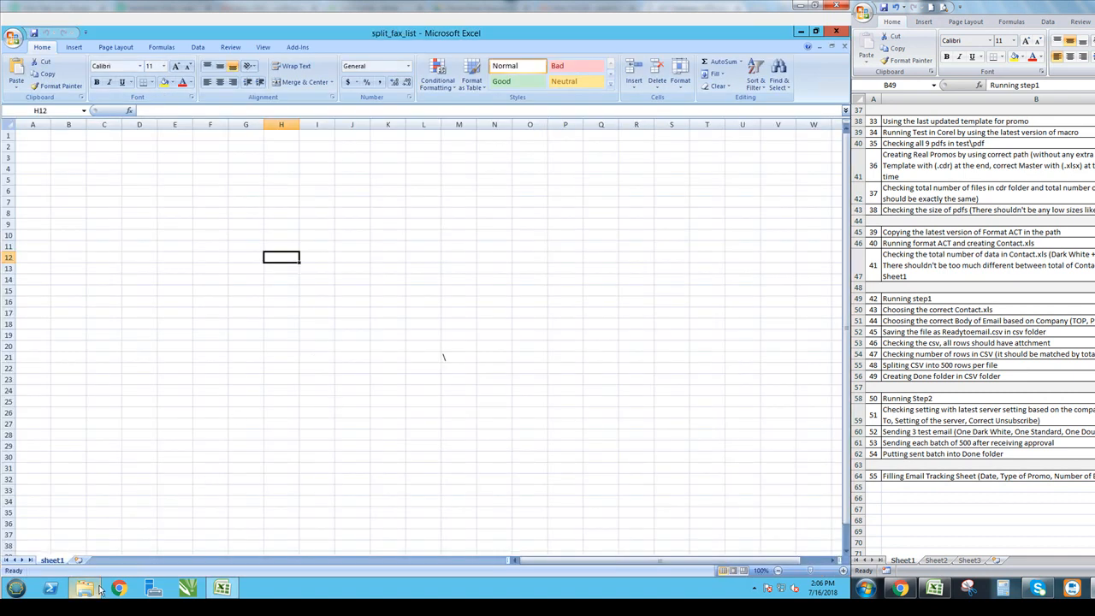
click(85, 588)
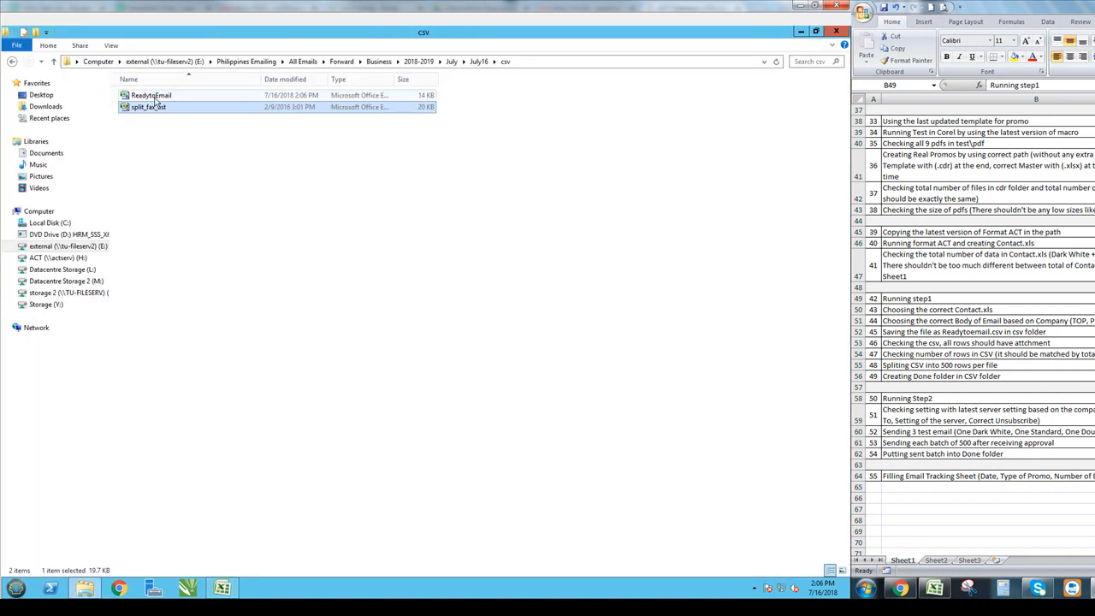
double_click(155, 98)
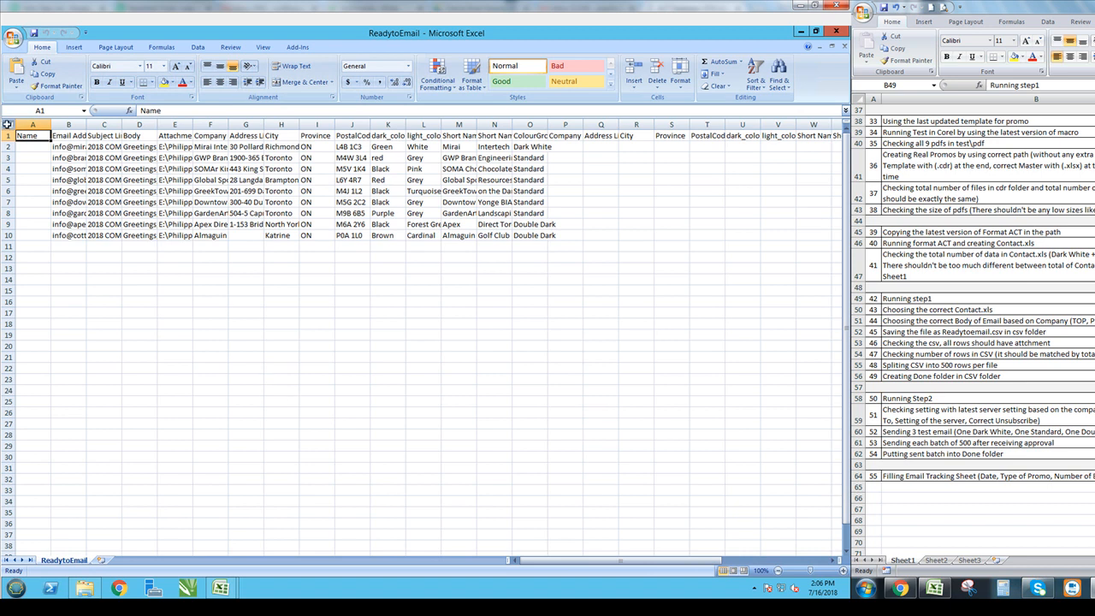
click(7, 125)
key(ctrl+c)
- Paste the contacts at A1 of split_fax_list and run the splitting macro with batch size 500
click(220, 588)
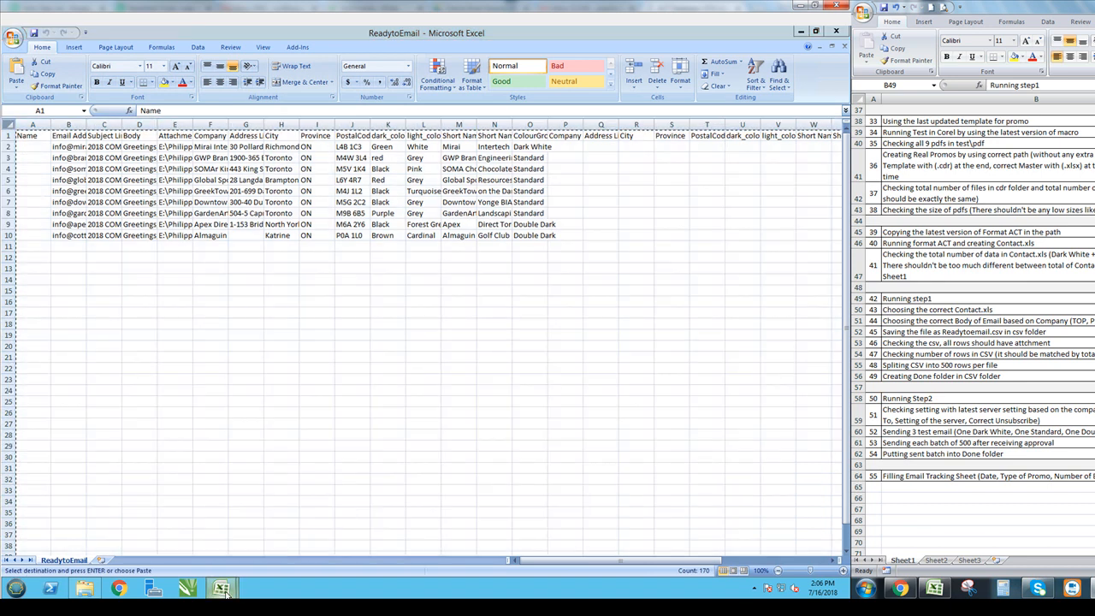
click(188, 531)
click(35, 137)
key(ctrl+v)
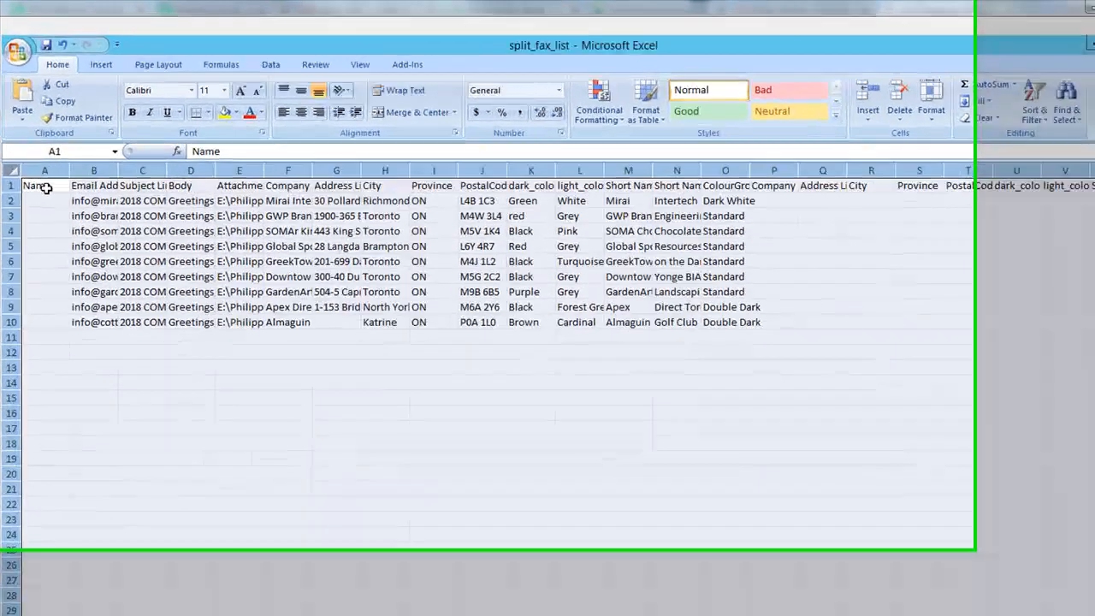
key(ctrl+q)
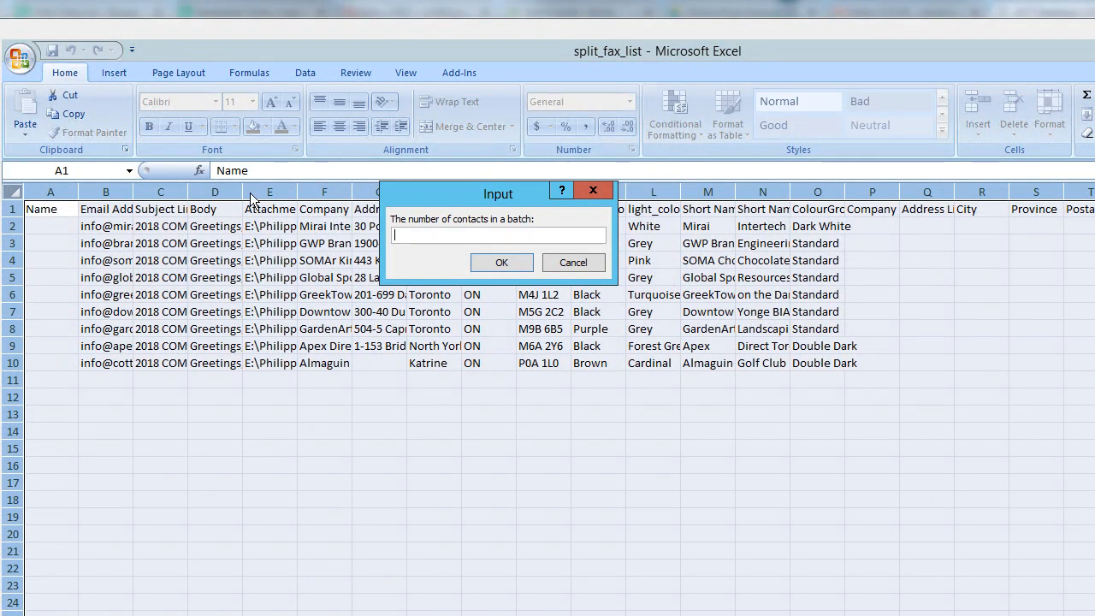
text(500)
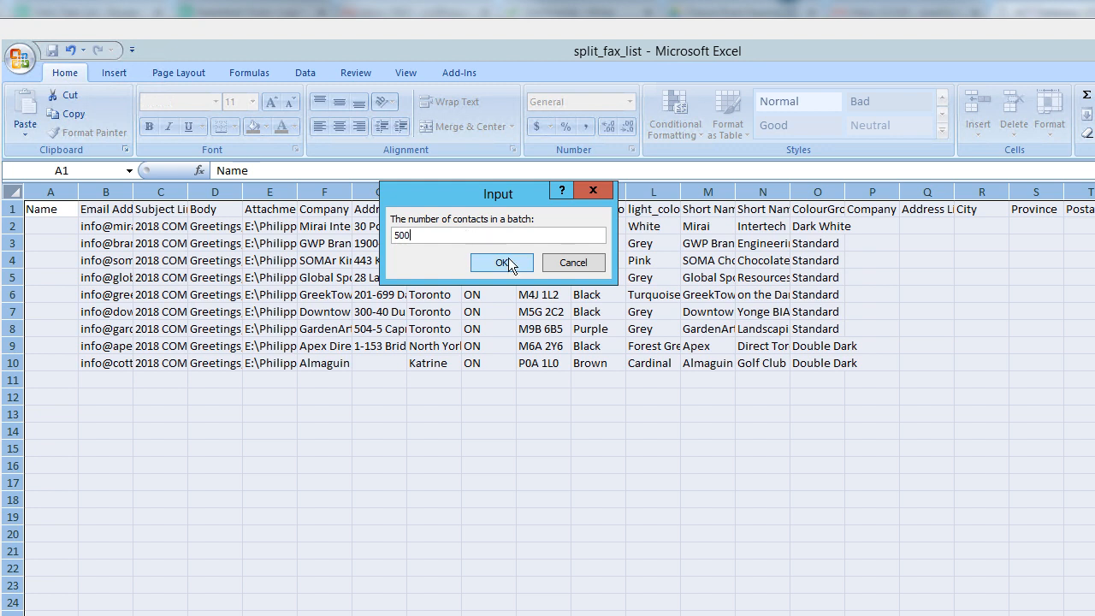
click(504, 261)
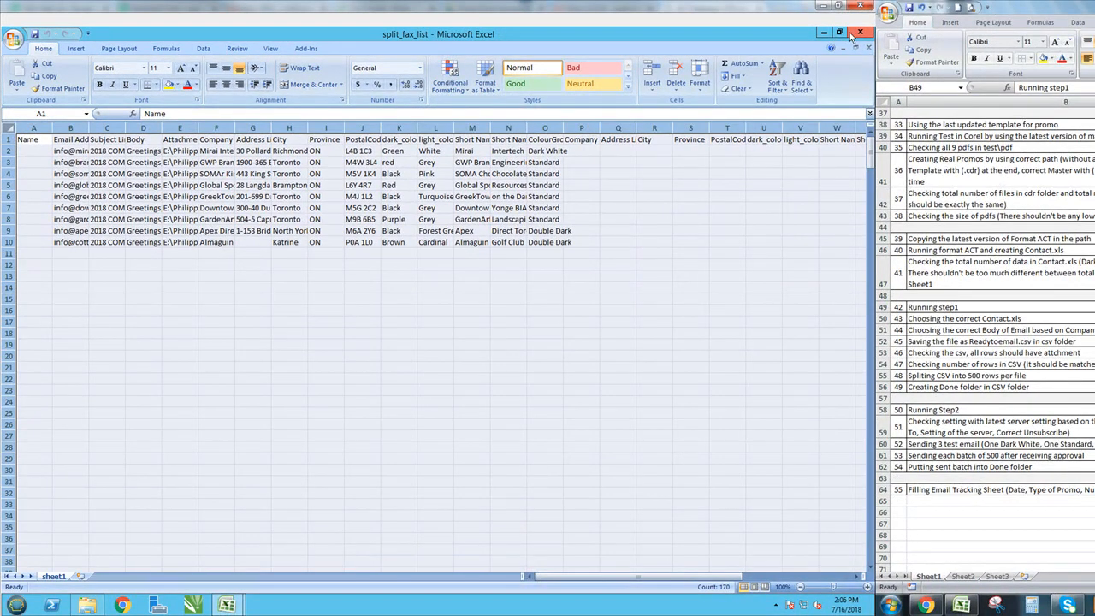
- Close split_fax_list without saving, close ReadytoEmail, and check the new 1-500 file in the csv folder
click(859, 33)
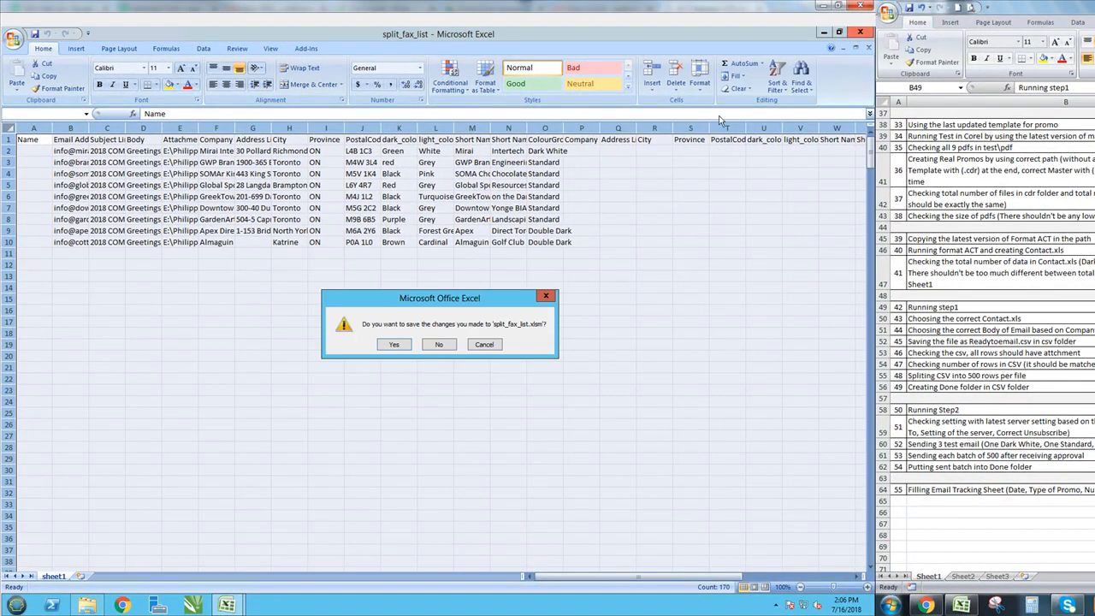
click(435, 344)
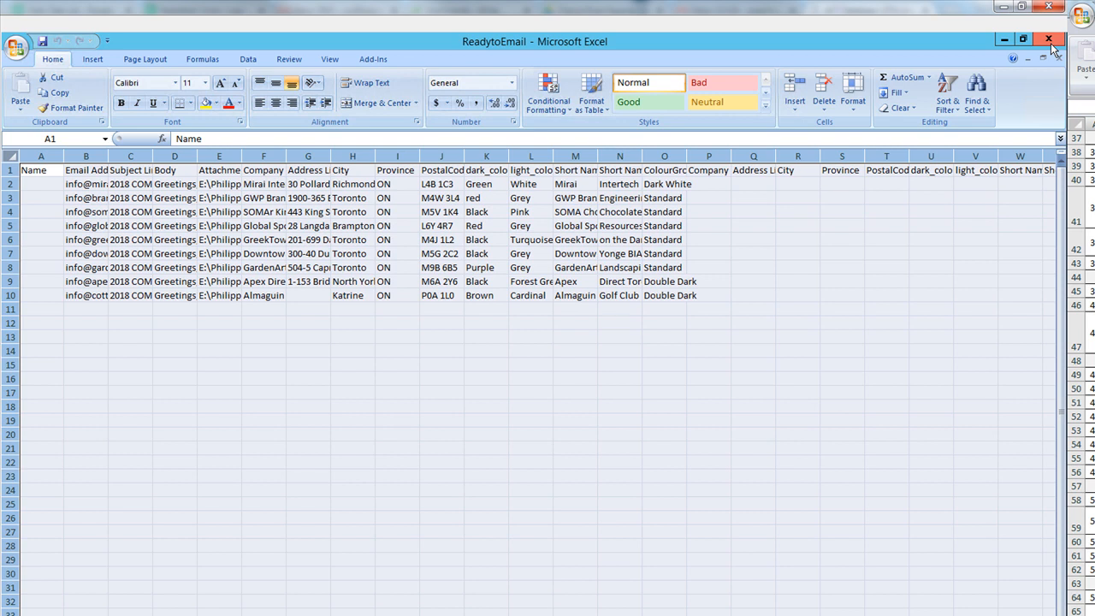
click(1050, 40)
click(193, 120)
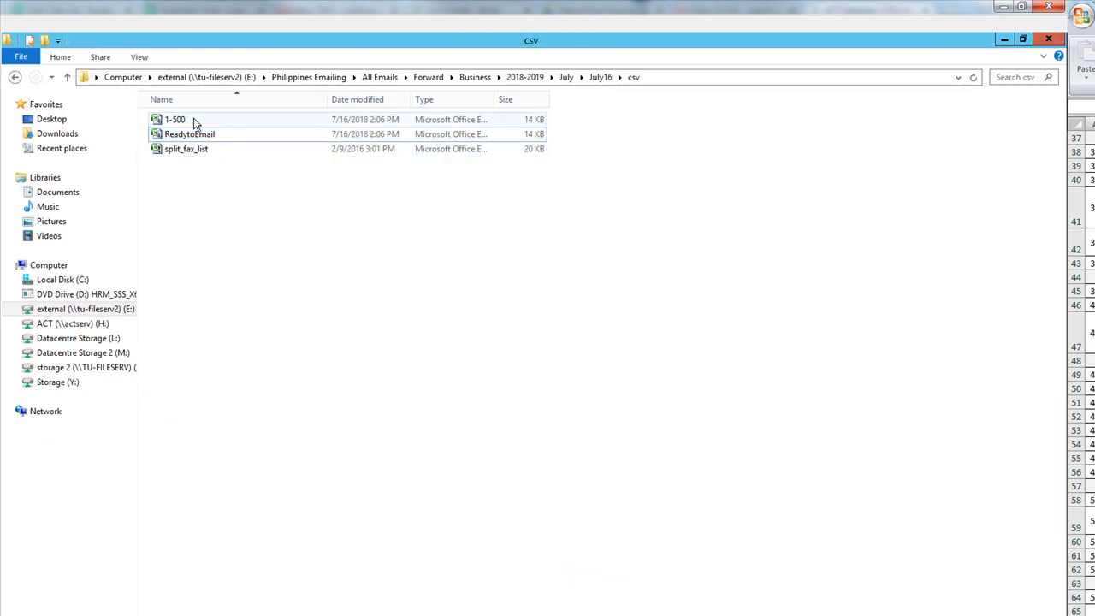
click(237, 277)
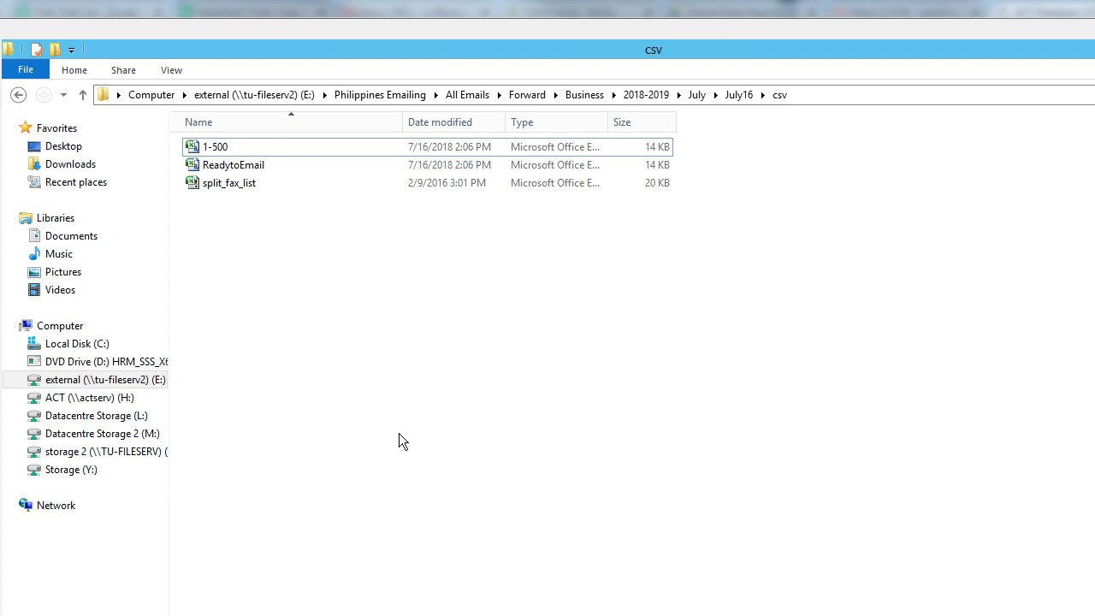
- Create a new folder named Done in the csv folder
right_click(351, 240)
mouse_move(442, 397)
click(571, 398)
text(Done)
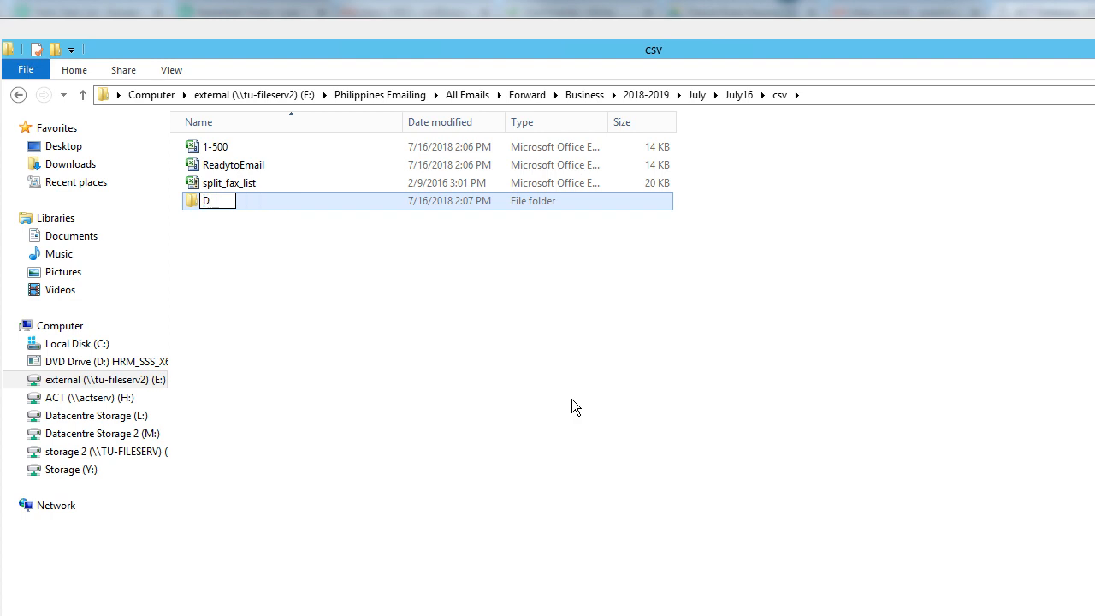
key(Return)
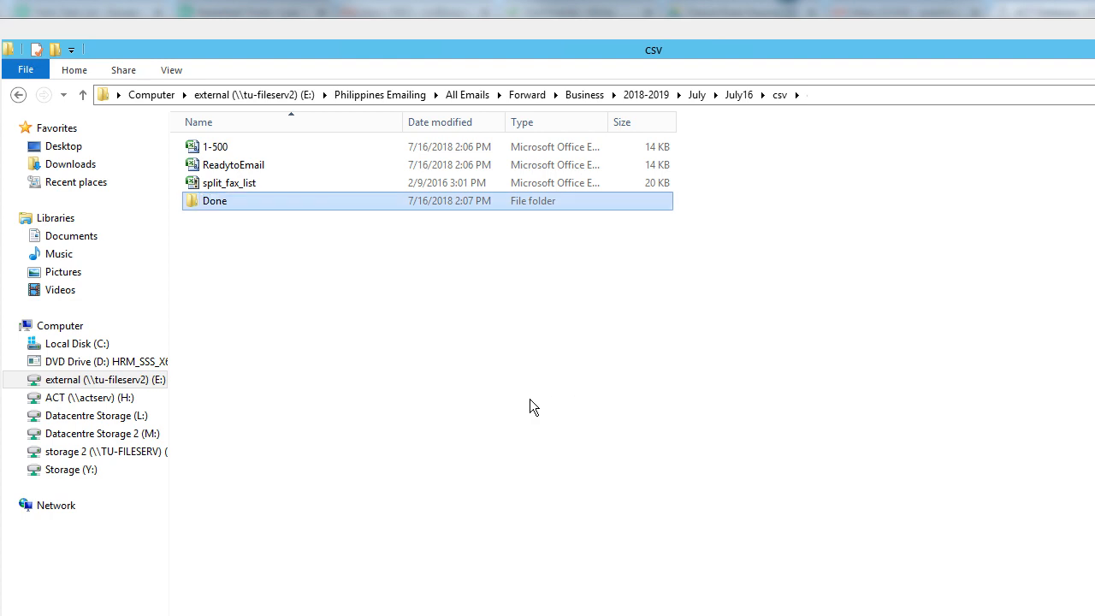
click(529, 398)
- Delete the 1-500 file from the csv folder
click(240, 145)
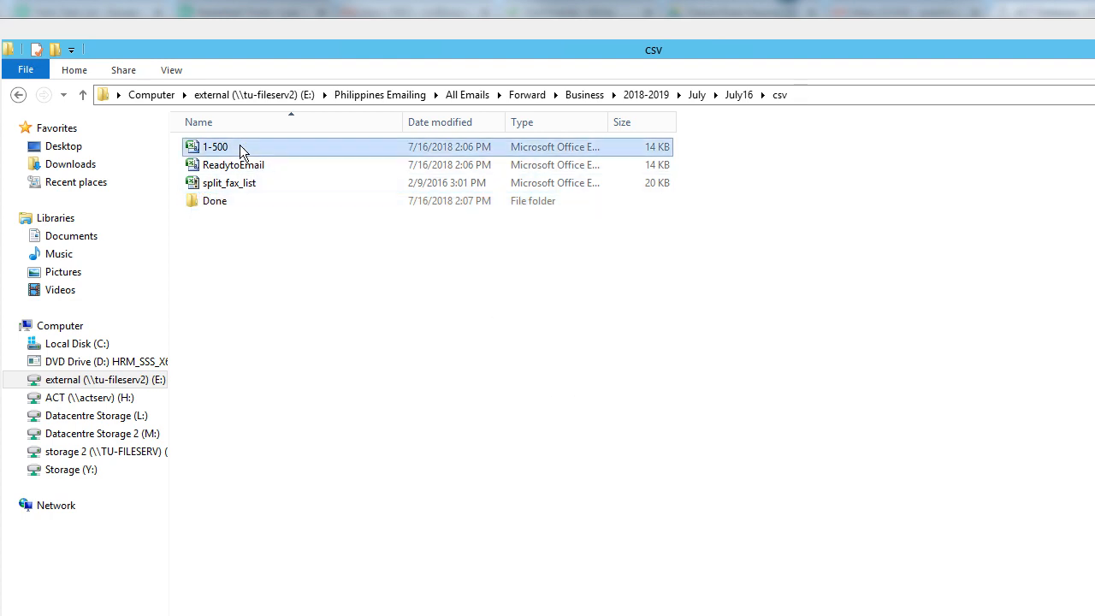
key(Delete)
key(Return)
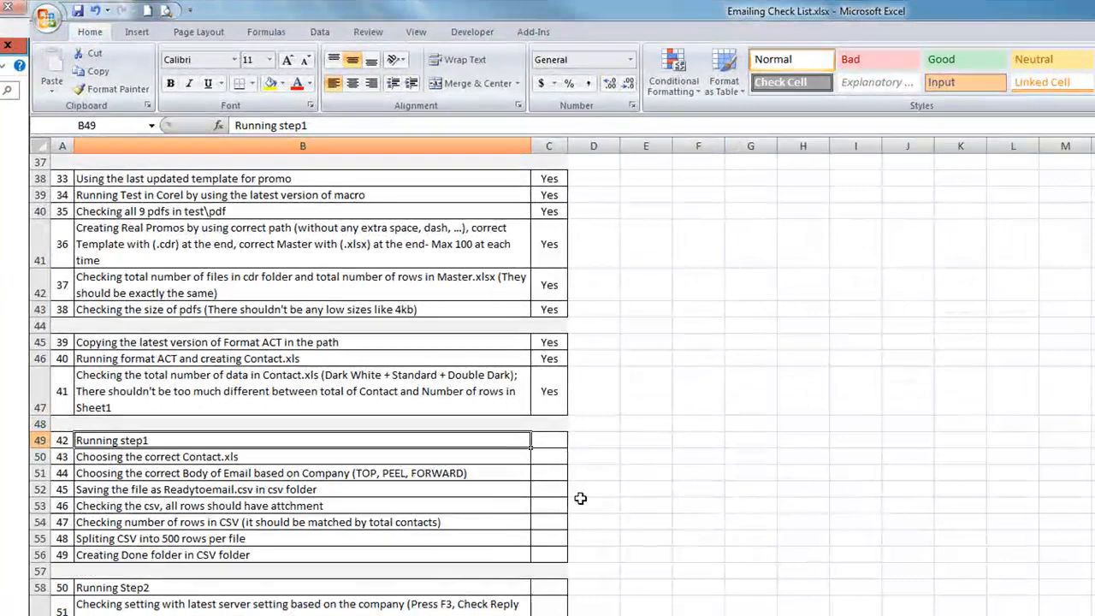
- Mark the Running step1, Contact.xls, row 51 and csv-saving checklist items as Yes
click(550, 439)
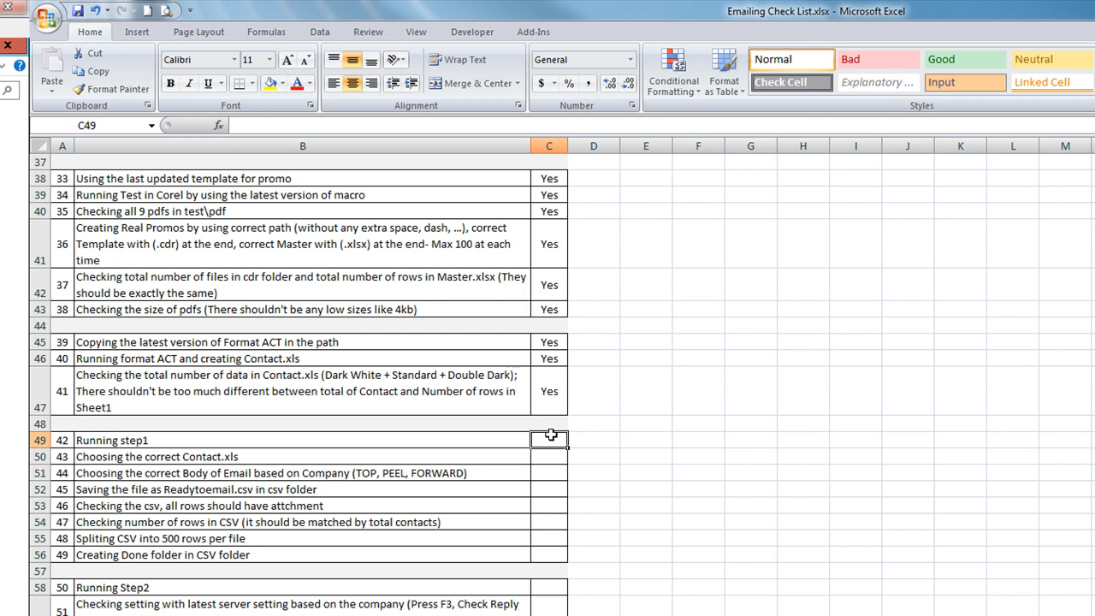
text(Yes)
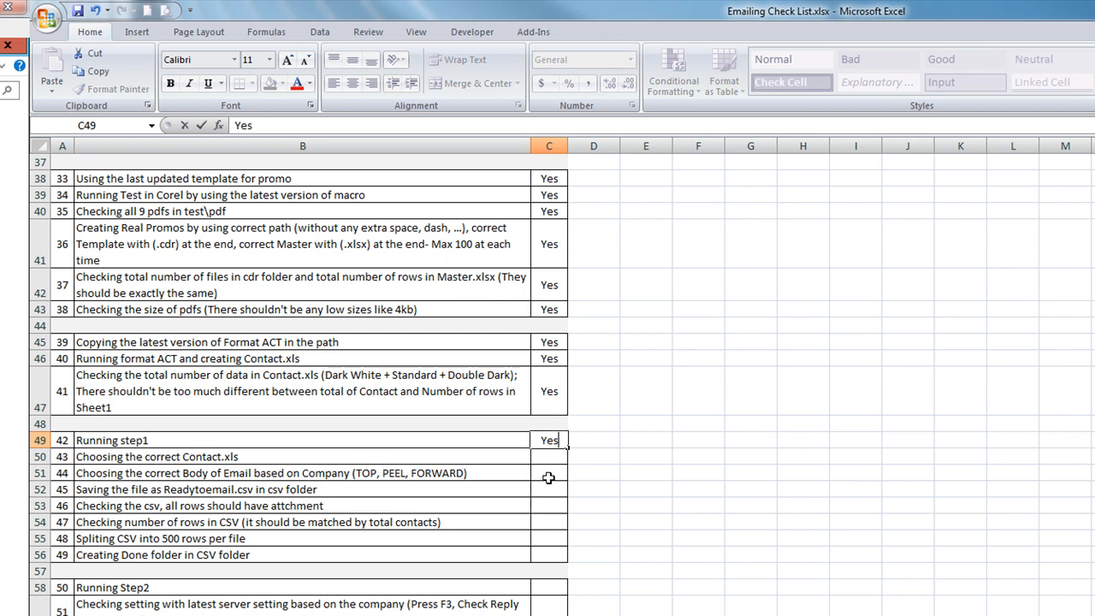
click(543, 458)
text(Yes)
key(Return)
text(Ye)
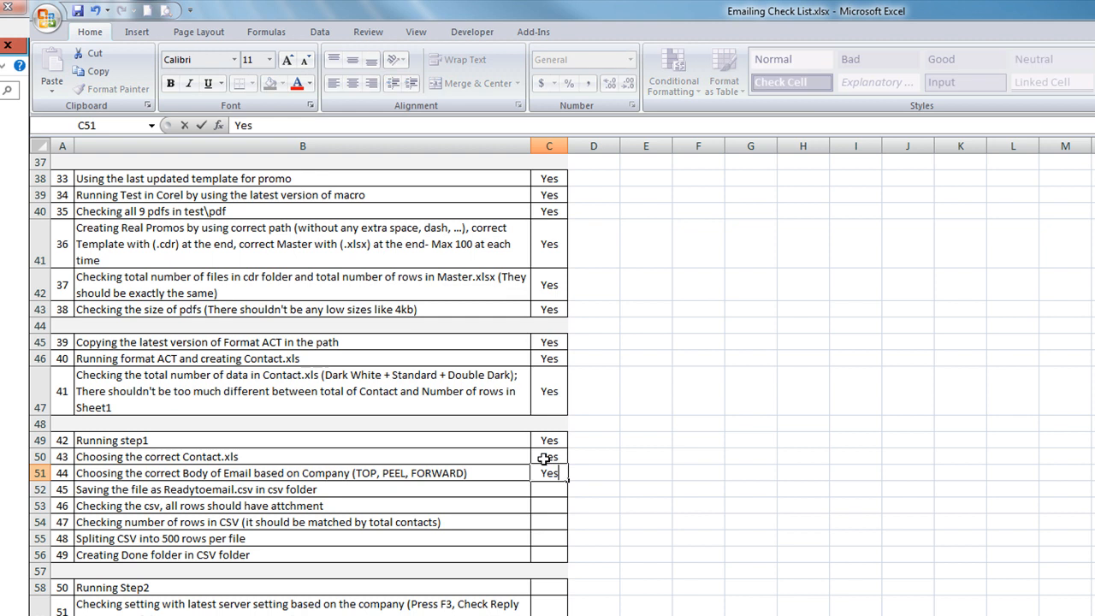
key(Return)
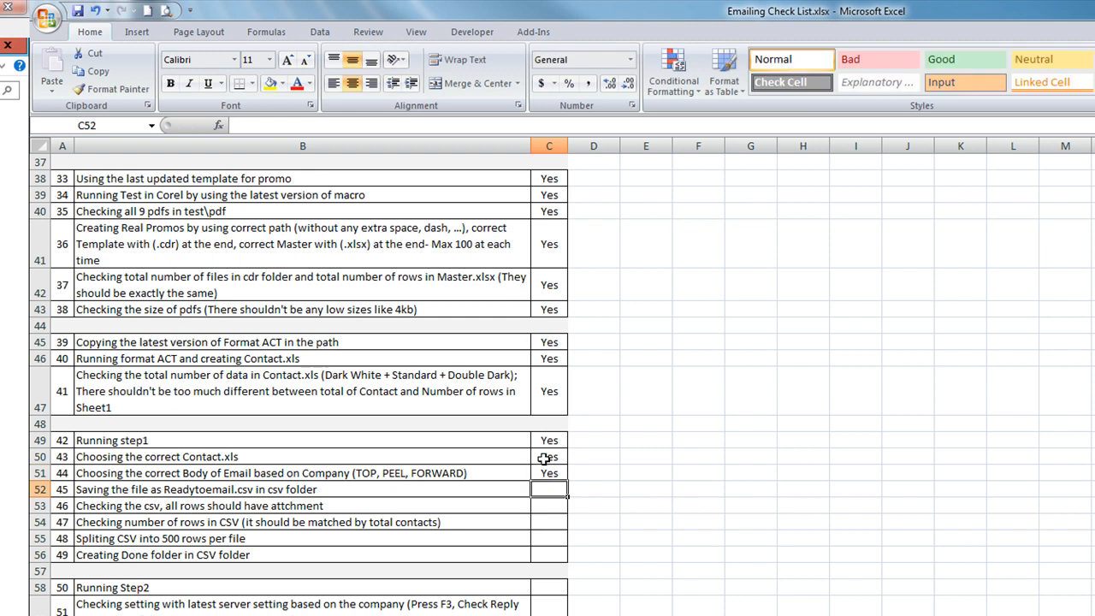
text(Yes)
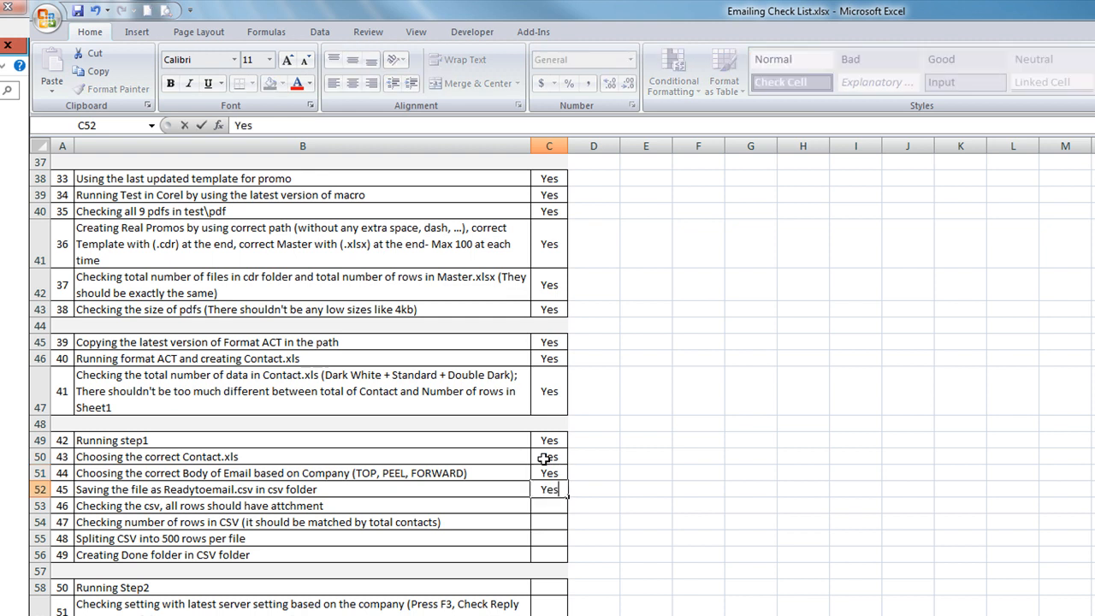
key(Return)
- Mark the following items, including the row-count check and CSV splitting, as Yes
text(Yes)
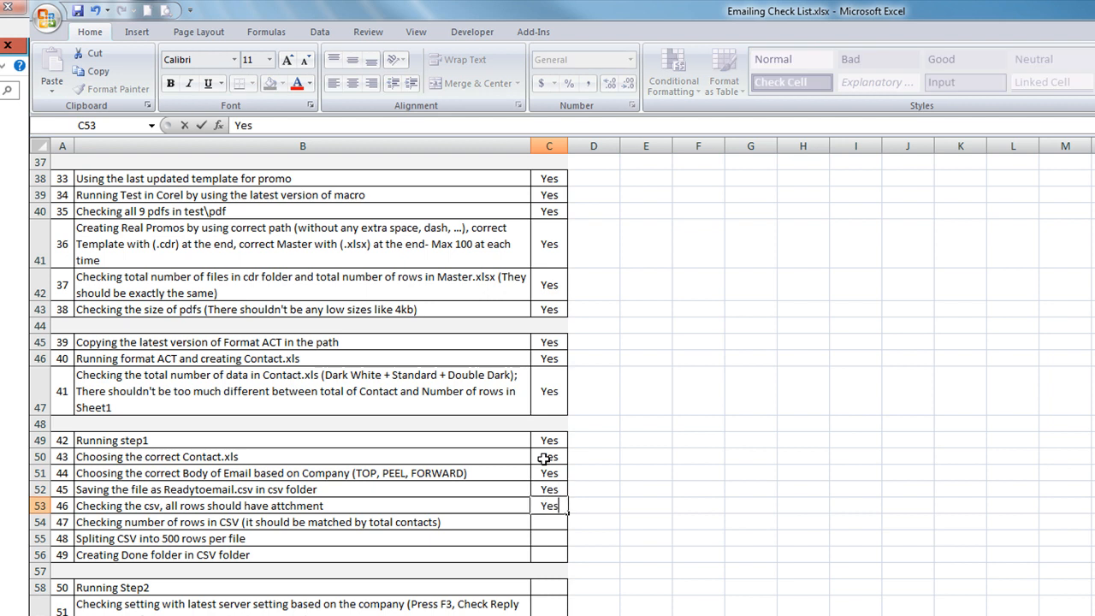
key(Return)
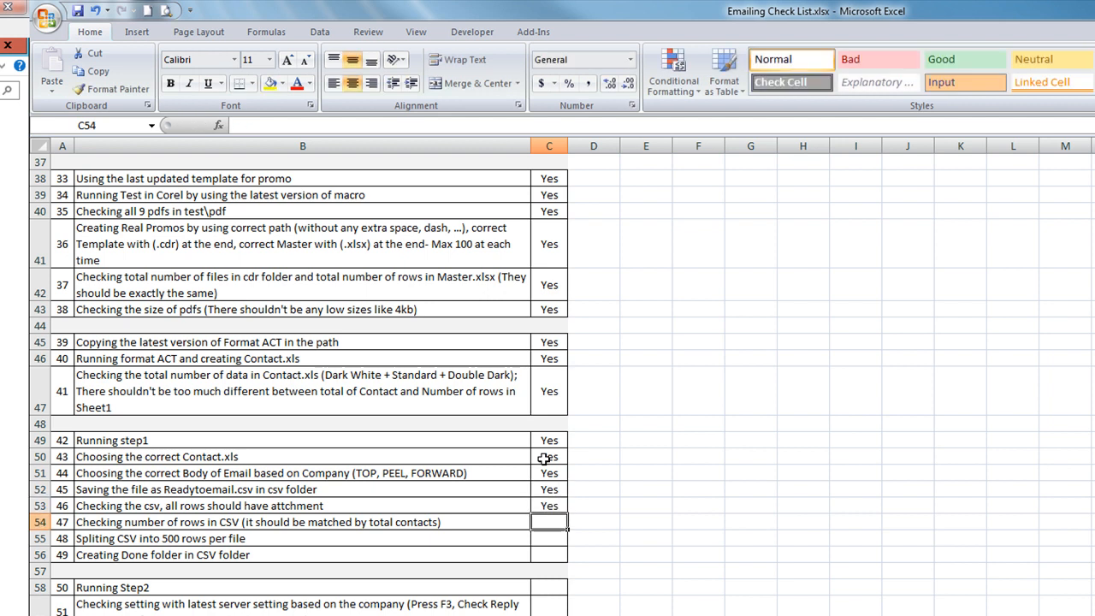
text(Yes)
key(Return)
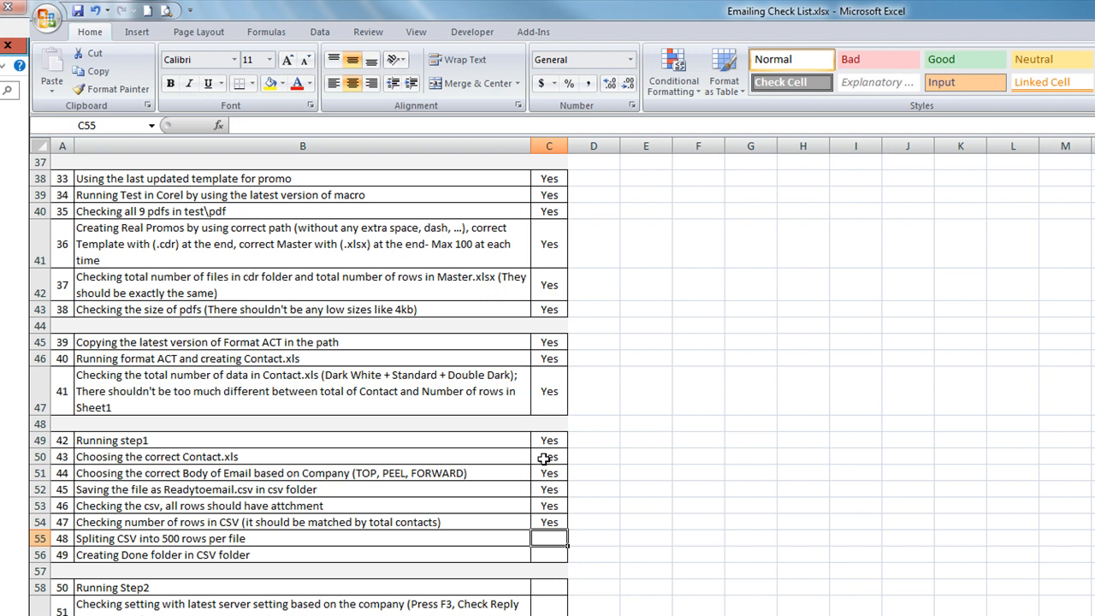
text(Yes)
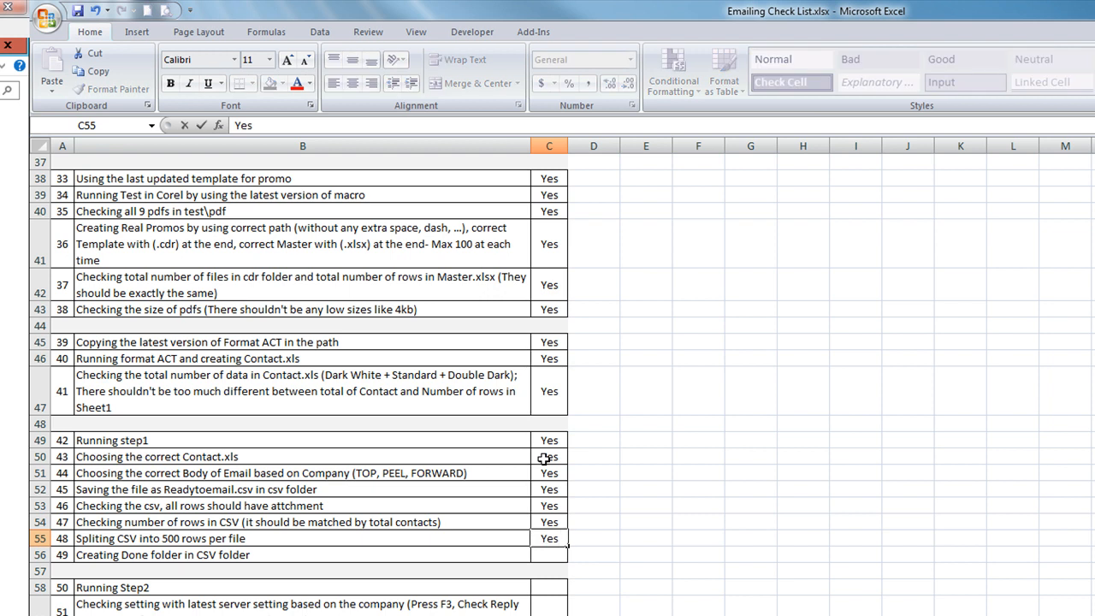
key(Return)
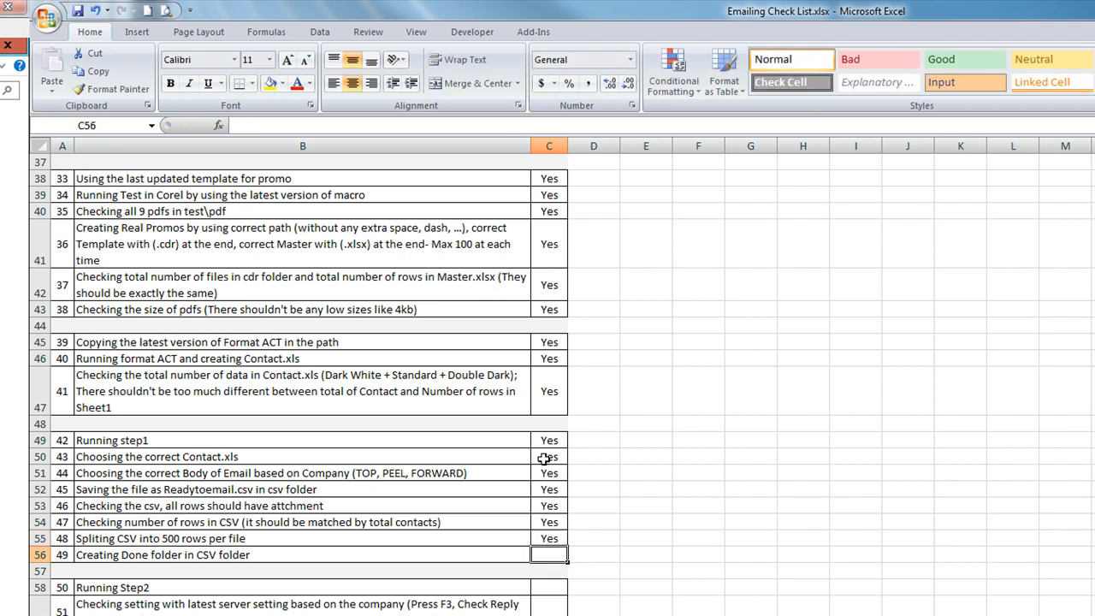
text(Yes)
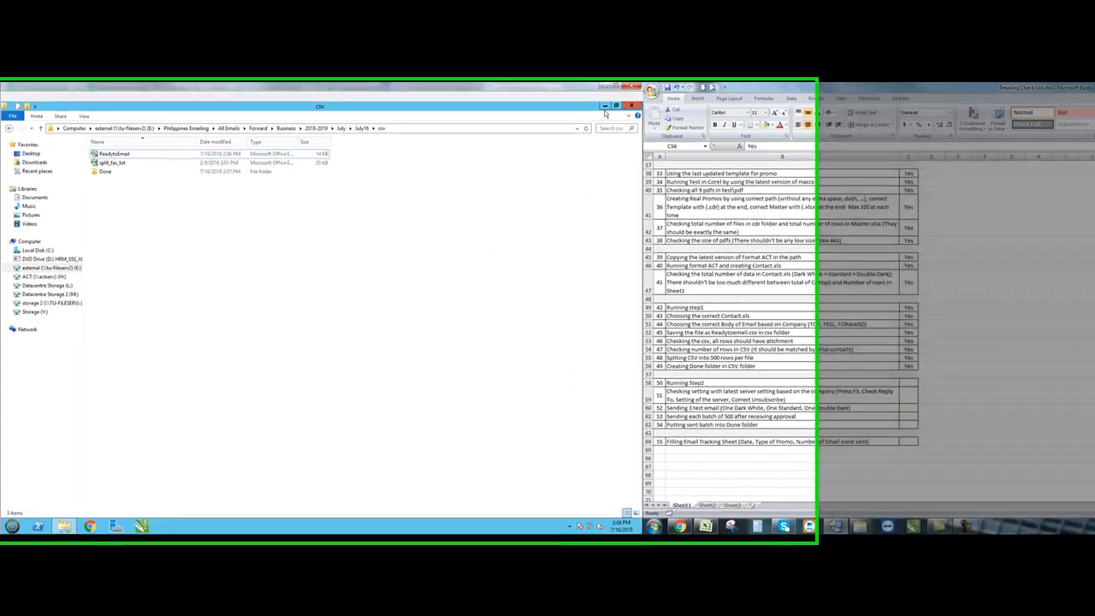
- In a new Explorer window, go to E:\Philippines Emailing\emailing\FORWARD\Step2_11-15 and select excelEmail.03.07.16
click(592, 110)
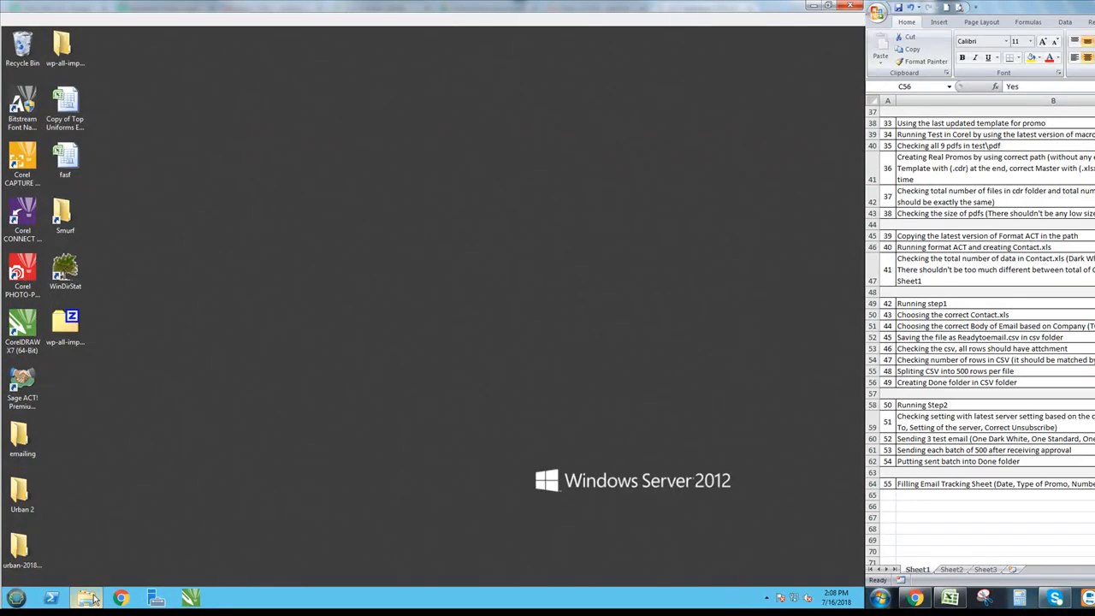
right_click(89, 597)
click(48, 532)
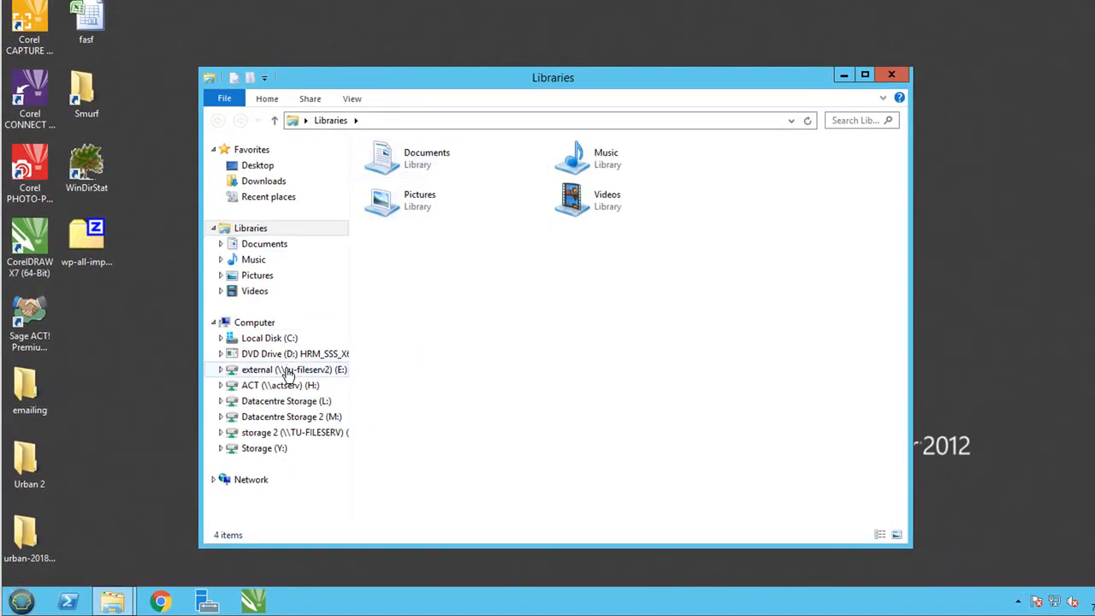
click(289, 369)
click(411, 399)
scroll(500, 454, down, 3)
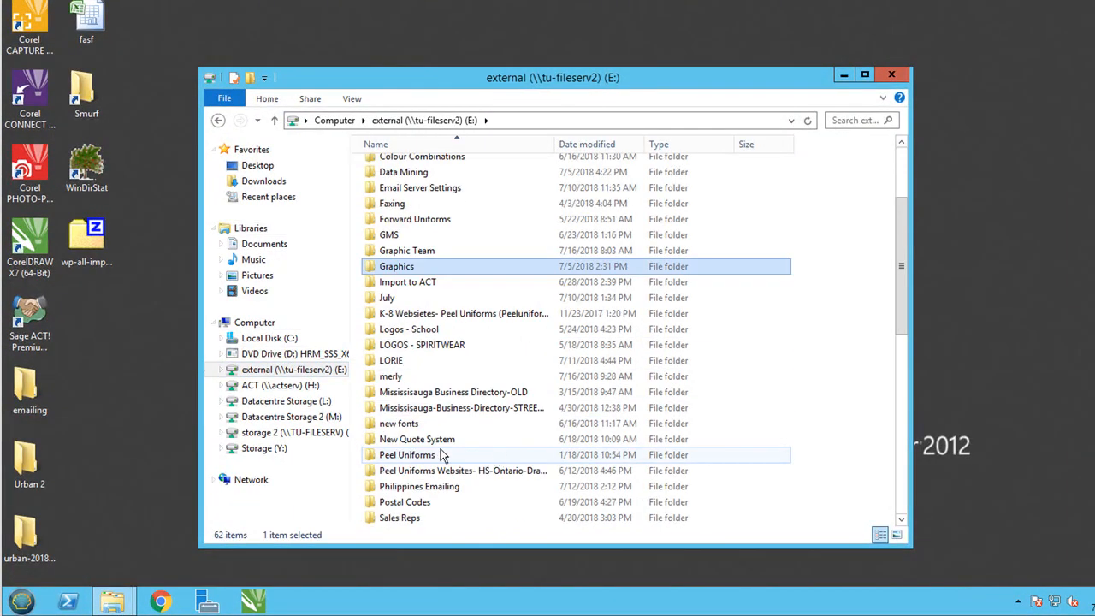
double_click(418, 487)
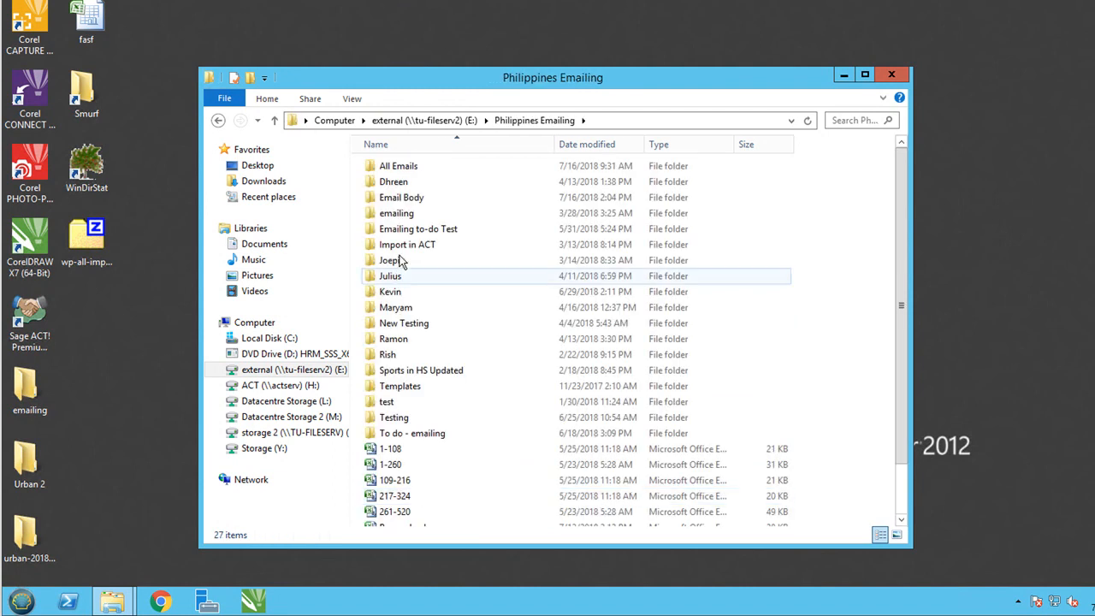
double_click(408, 214)
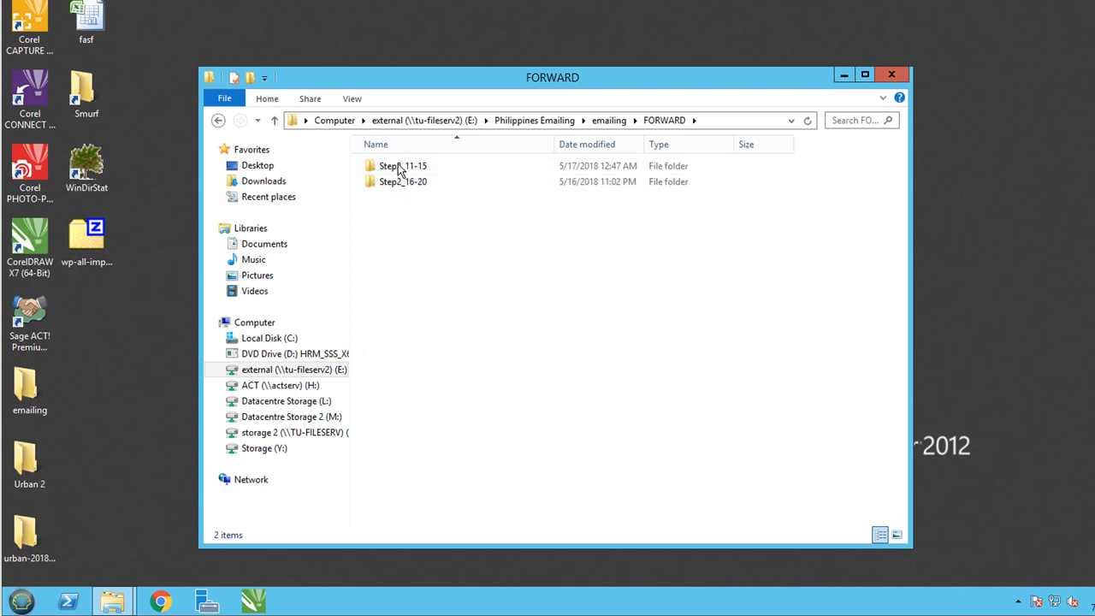
double_click(398, 168)
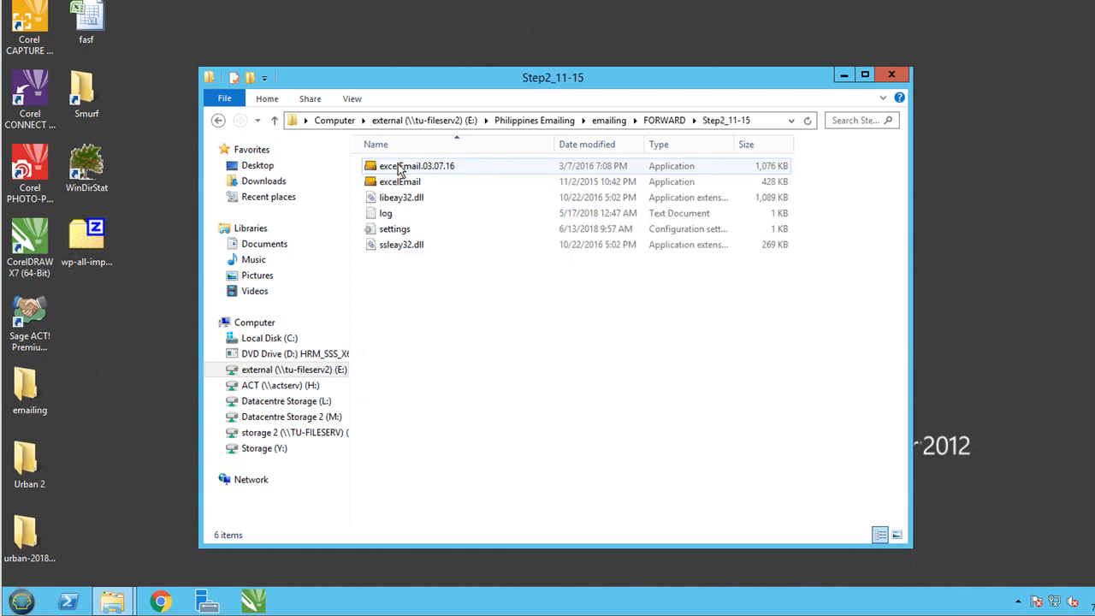
click(400, 168)
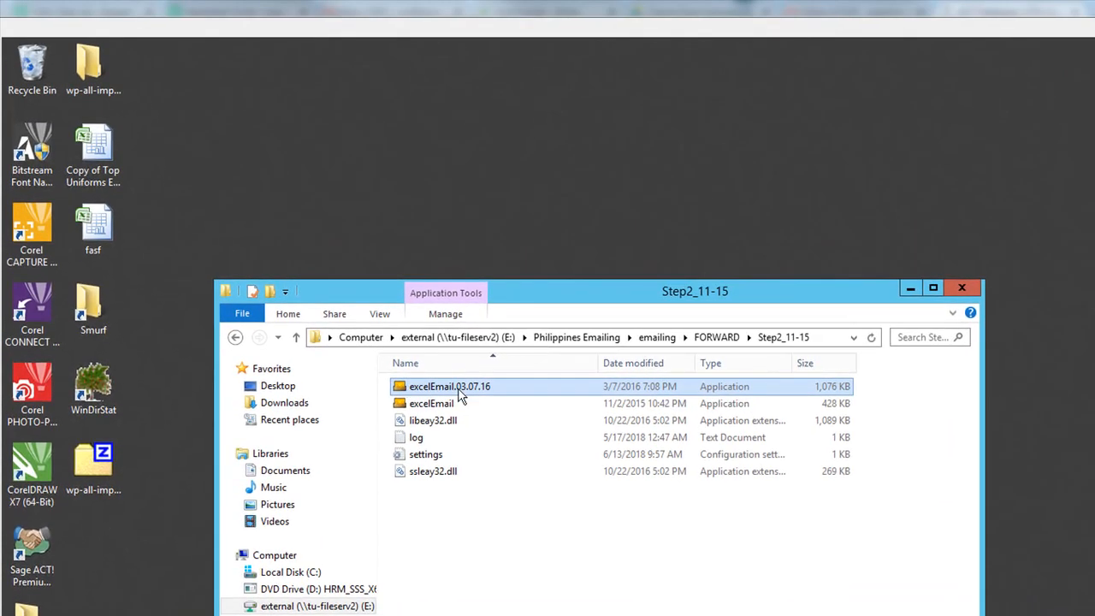
- Launch excelEmail.03.07.16, load ReadytoEmail from All Emails\Forward\Business\2018-2019\July\July16\csv, and open Settings
double_click(537, 388)
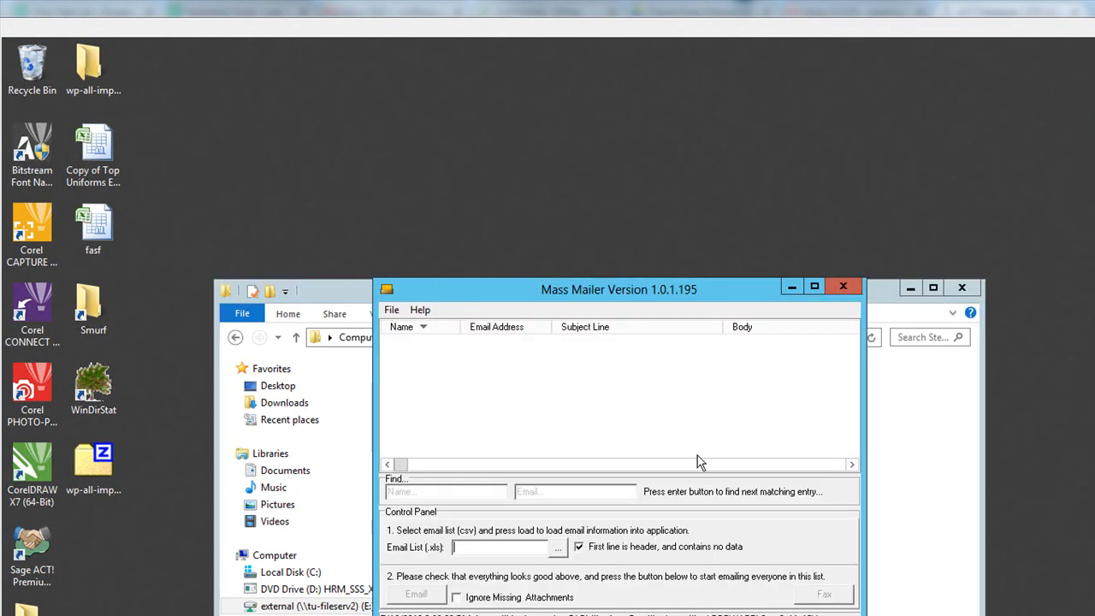
click(558, 547)
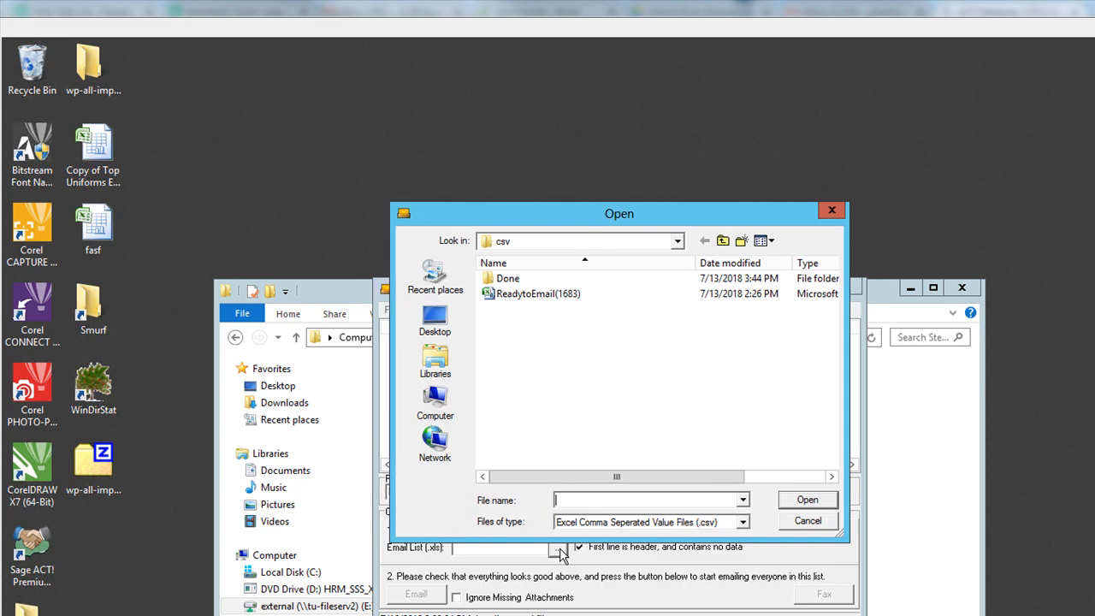
click(676, 242)
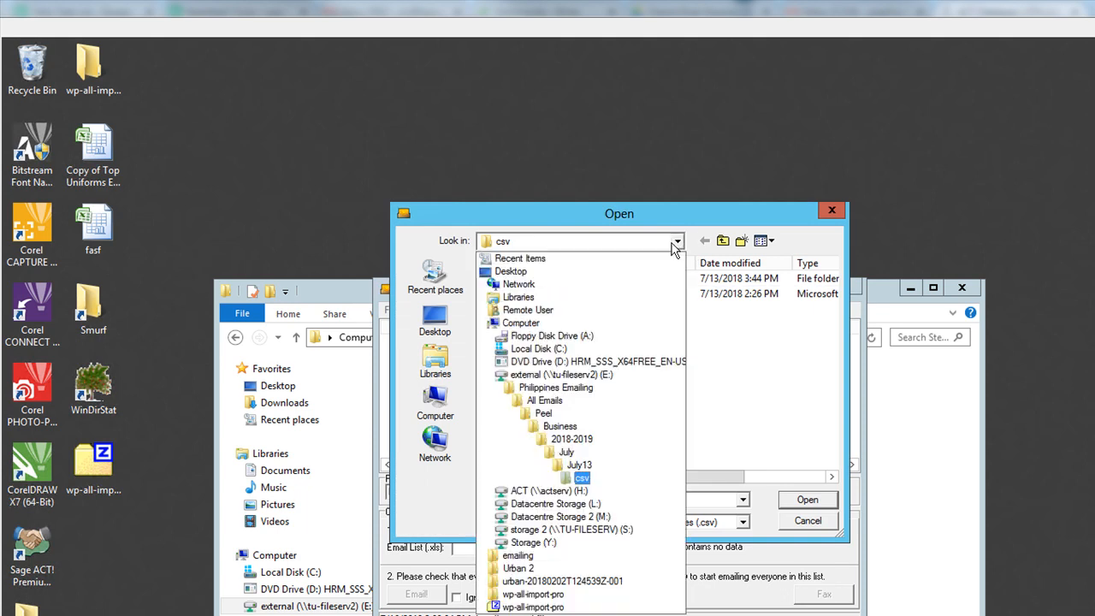
click(541, 400)
double_click(514, 280)
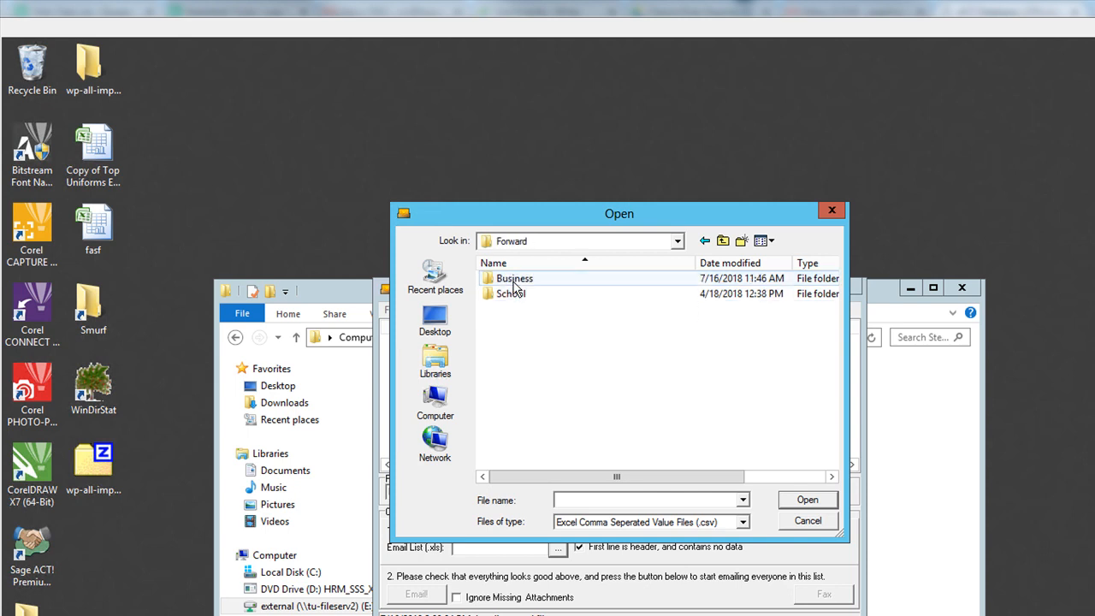
double_click(514, 280)
double_click(514, 280)
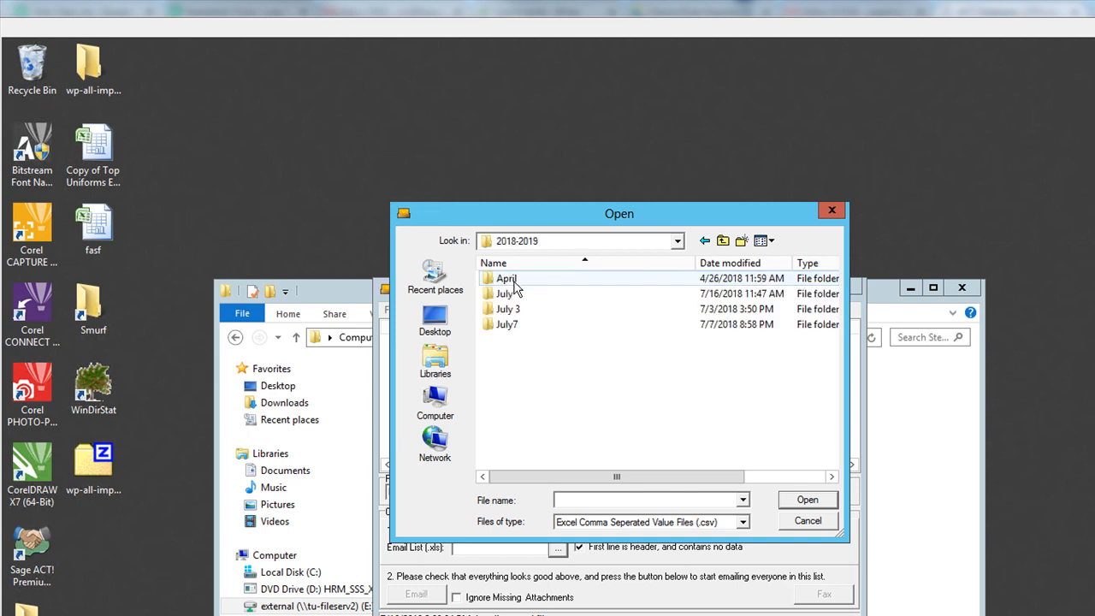
double_click(515, 292)
double_click(519, 279)
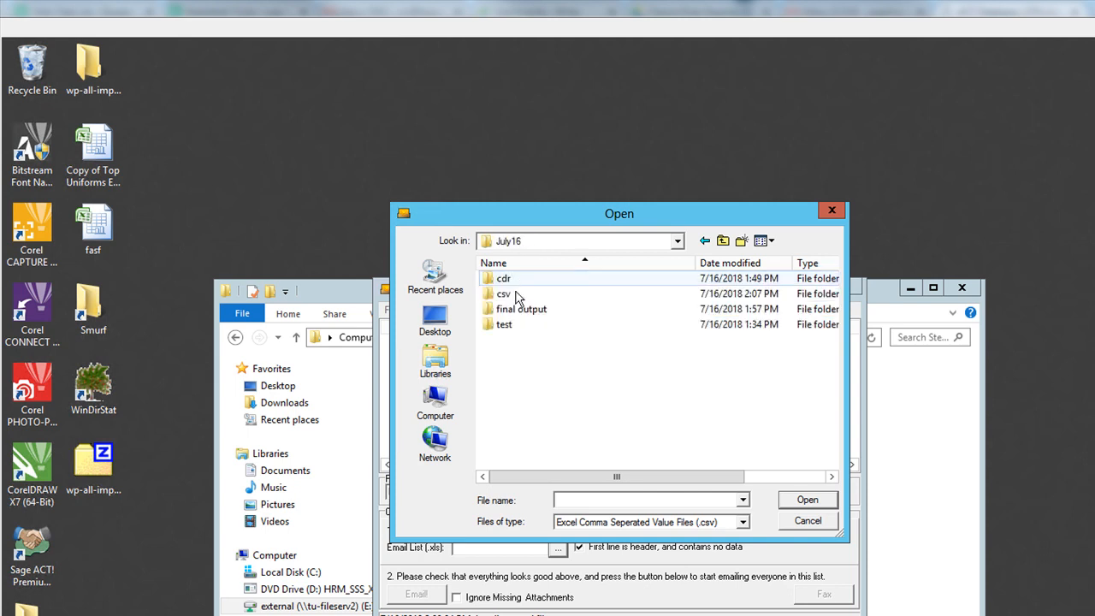
double_click(517, 293)
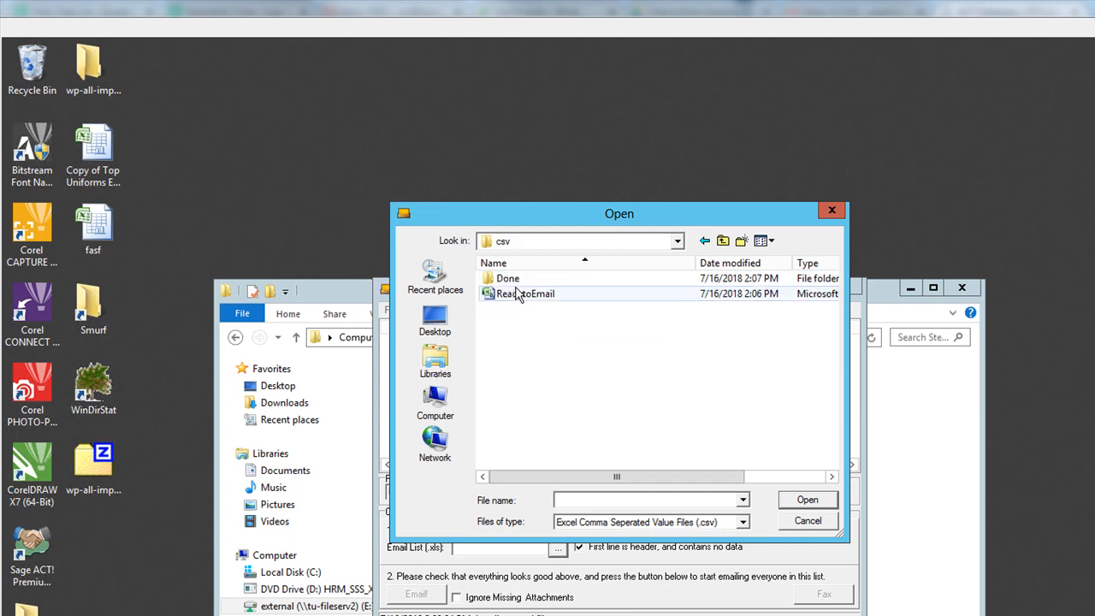
double_click(517, 293)
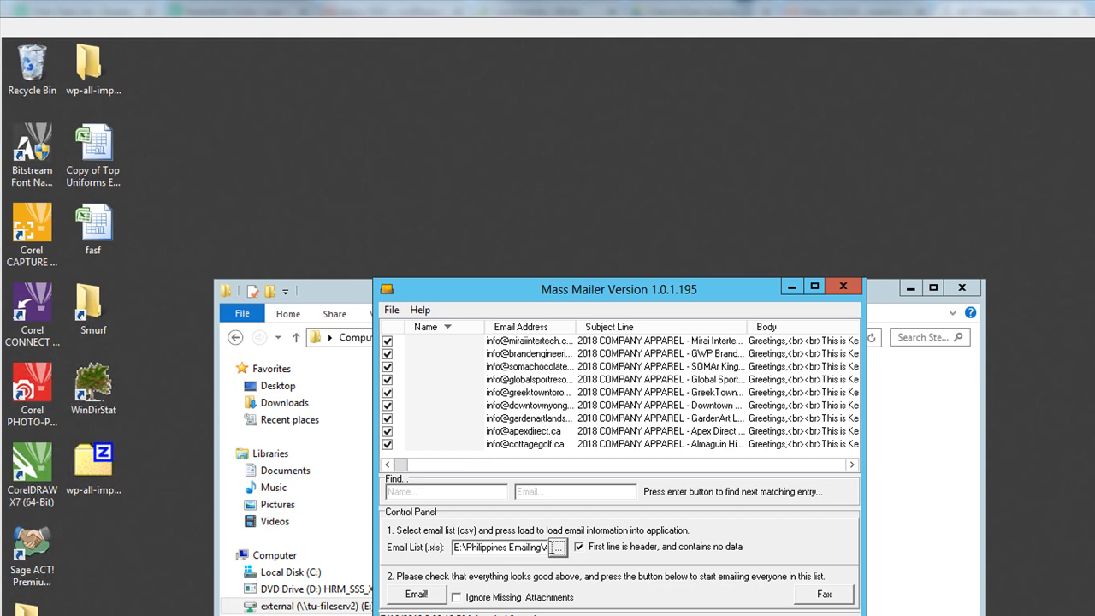
click(557, 548)
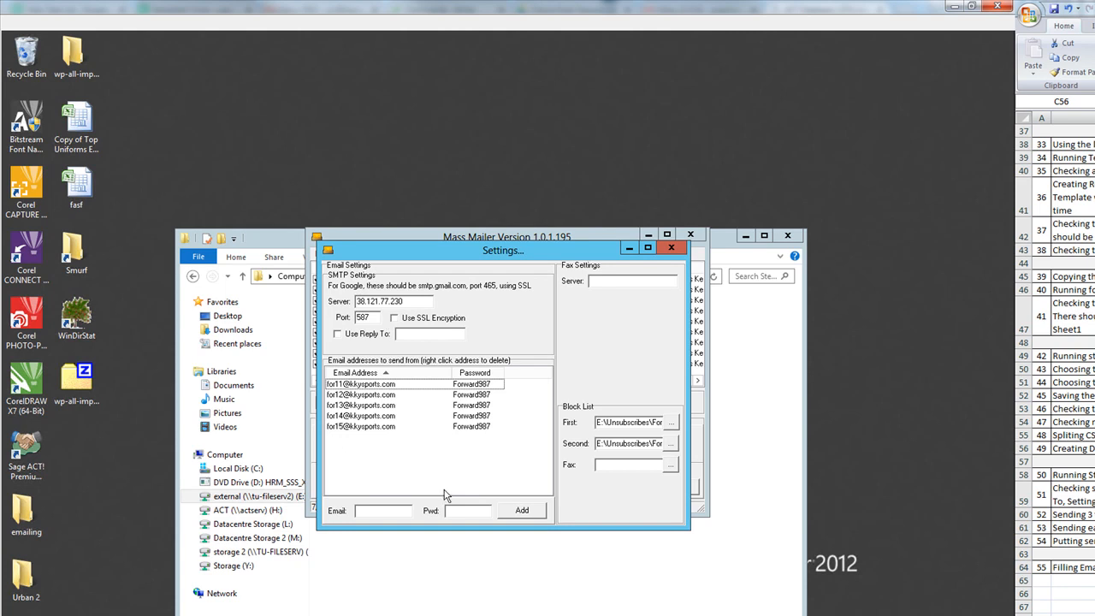
- Open a second Explorer window showing the E: drive's Email Server Settings folder
click(438, 579)
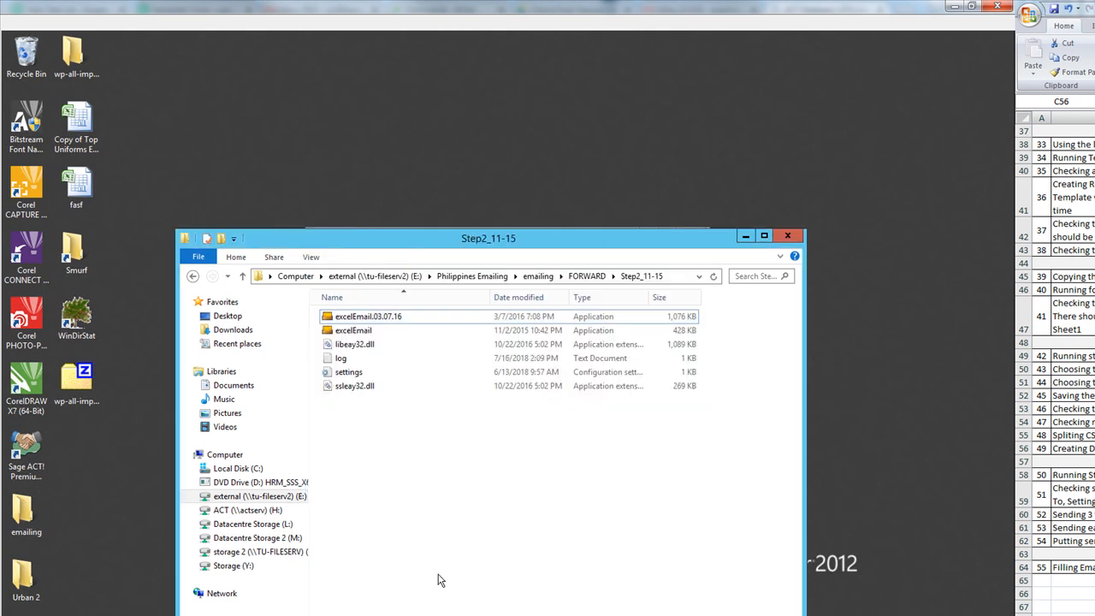
key(ctrl+n)
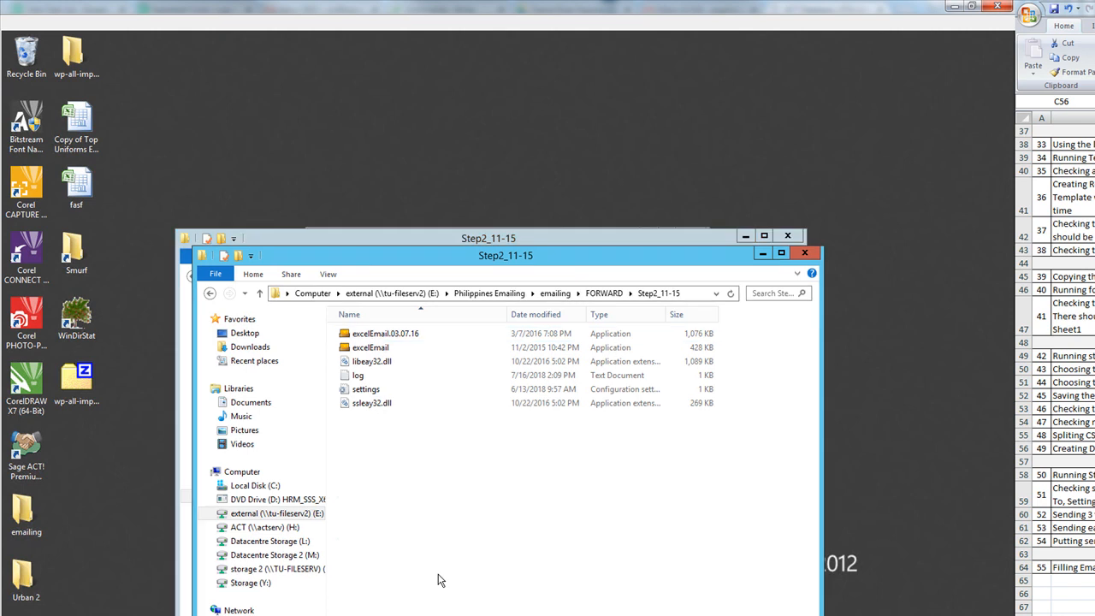
click(513, 298)
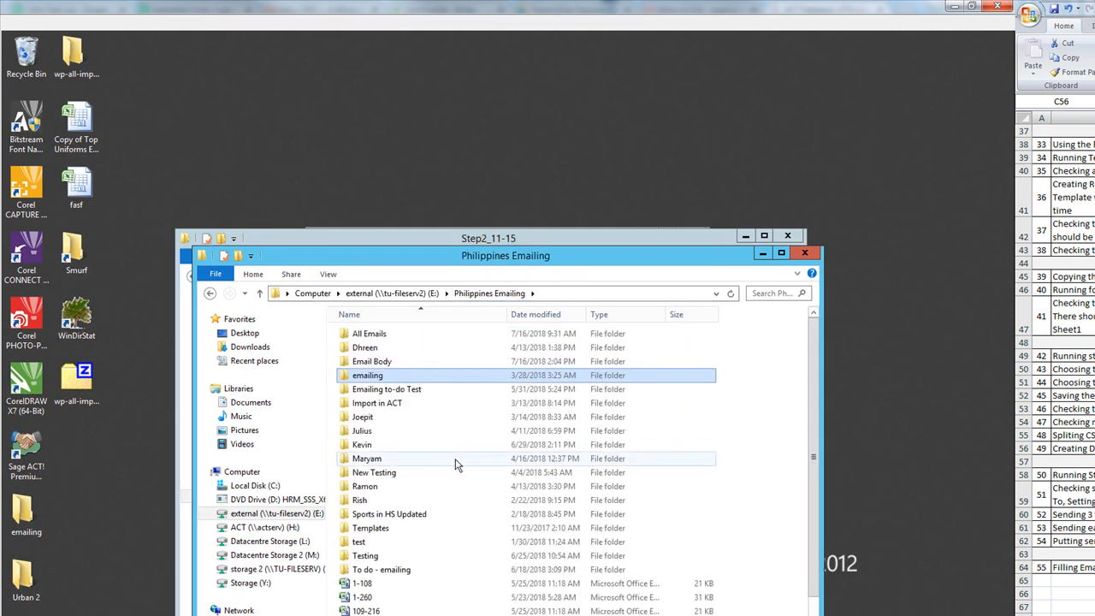
click(406, 295)
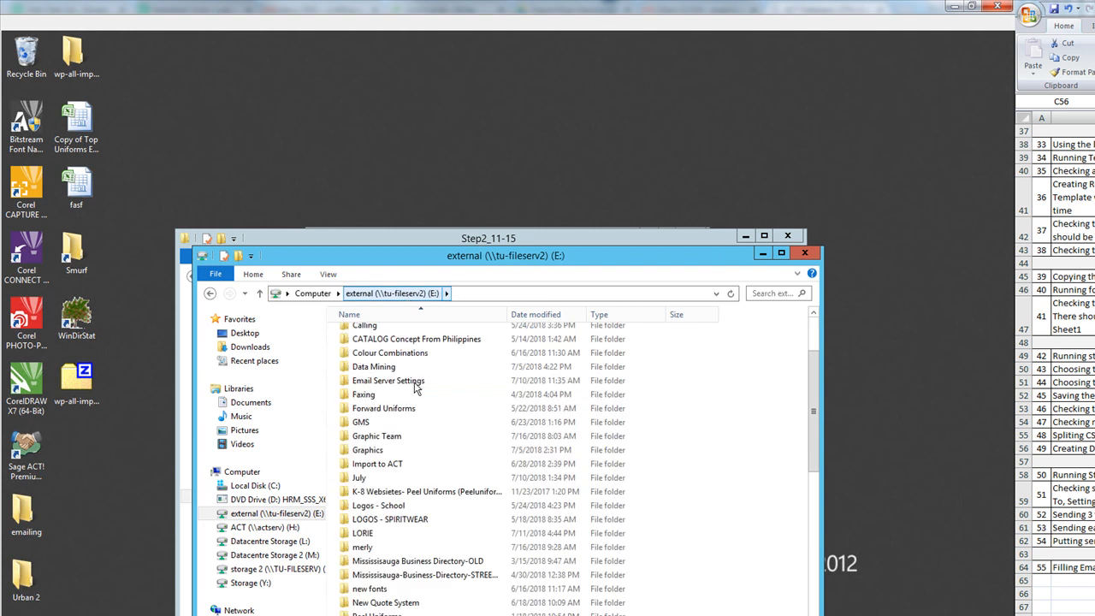
double_click(386, 387)
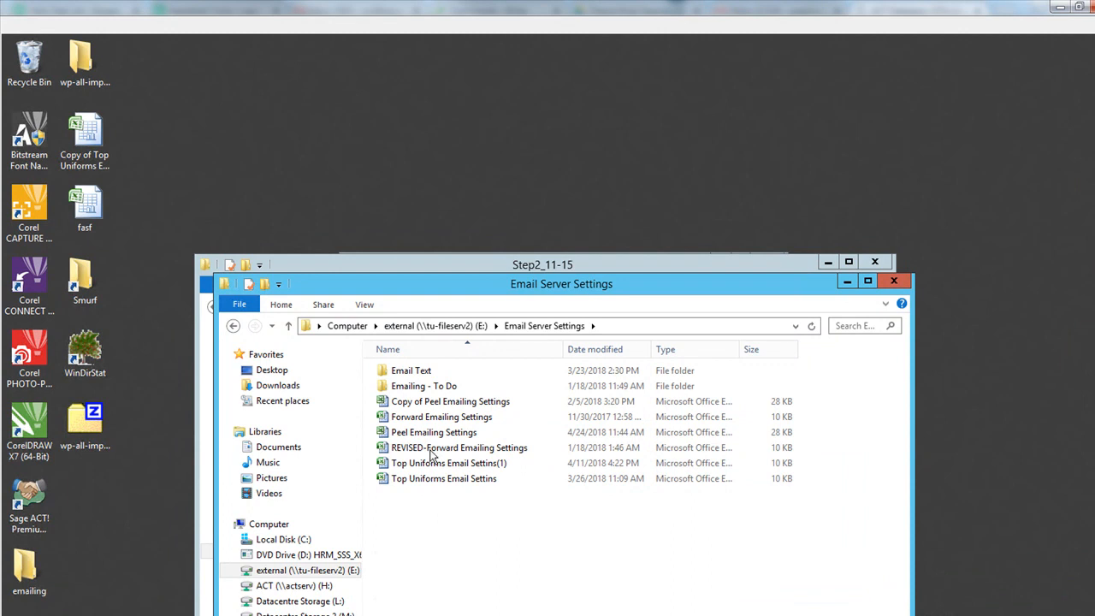
- Open Forward Emailing Settings and copy the reply-to e-mail address from cell J9
double_click(436, 417)
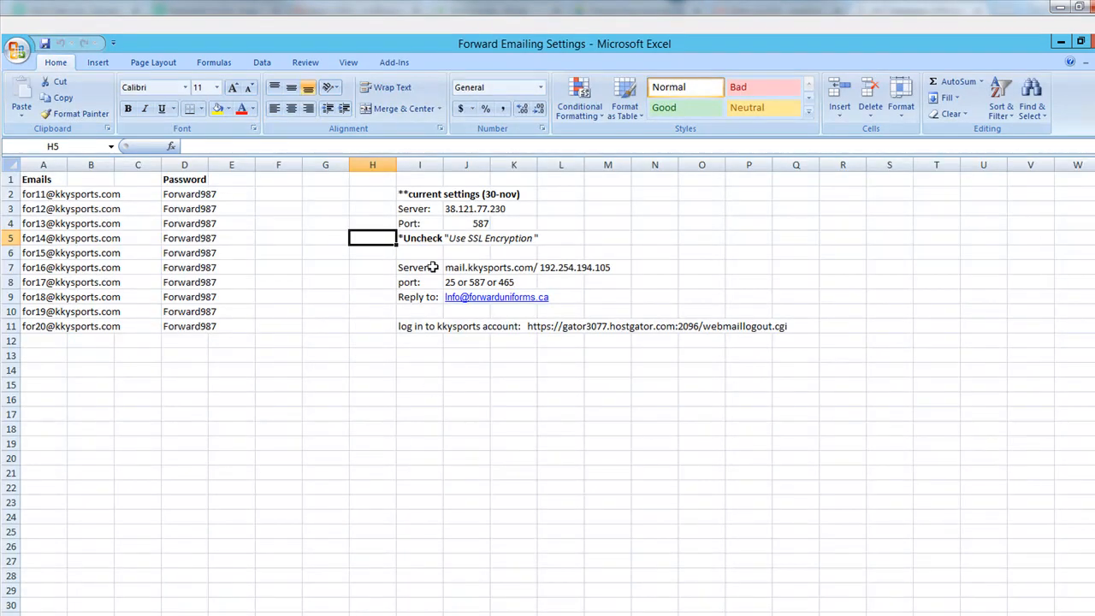
click(407, 301)
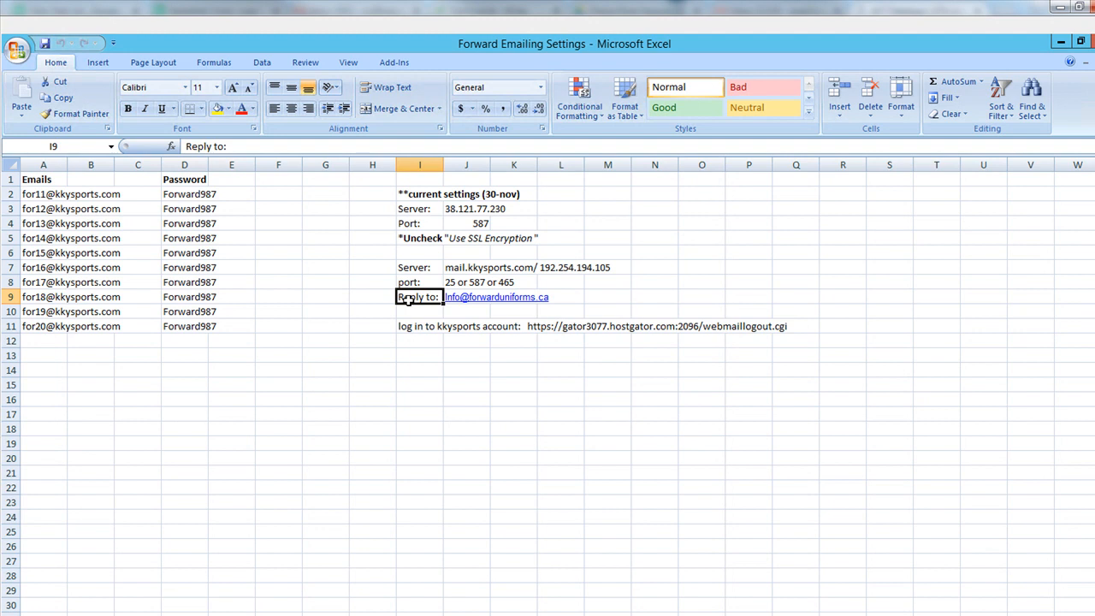
key(Right)
key(ctrl+c)
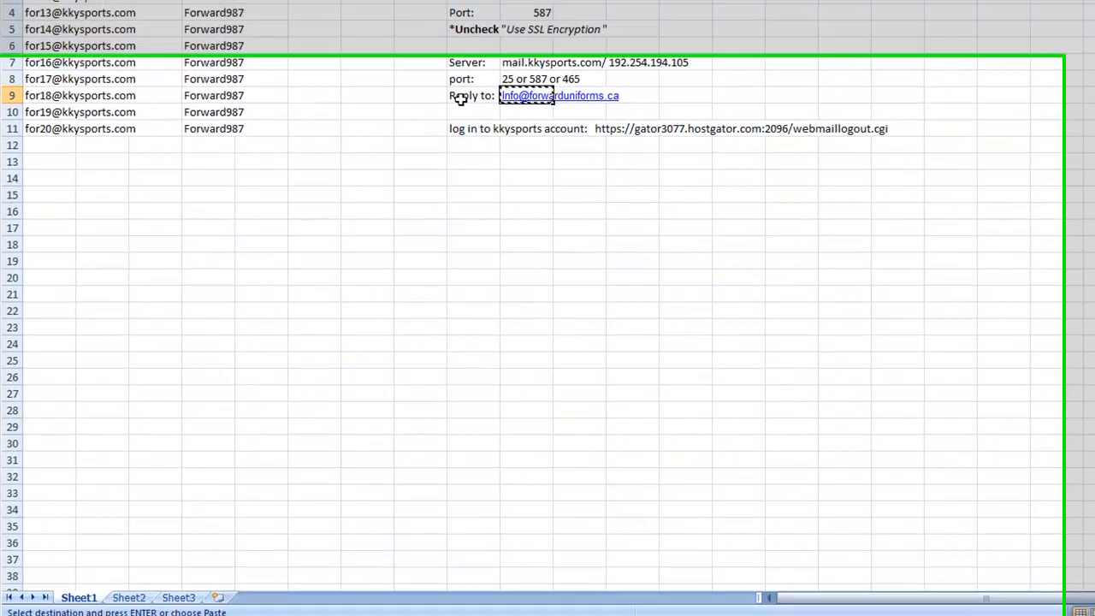
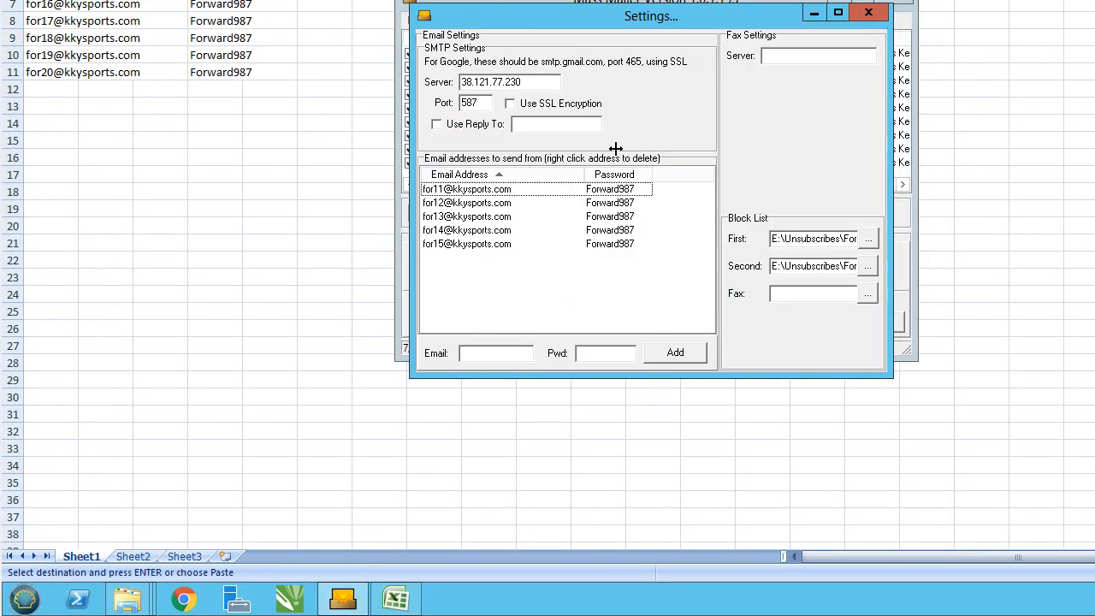
- Enable Use Reply To and paste the copied company info address as the reply-to address
click(463, 129)
click(547, 125)
key(ctrl+v)
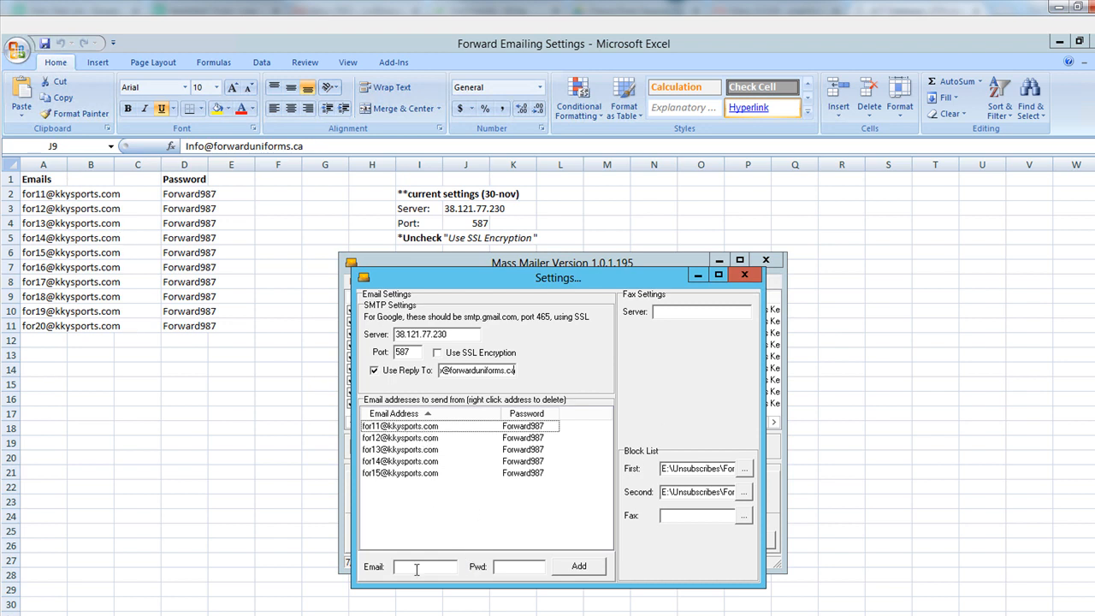
- Delete the first sender account from the top of the sending list
click(434, 429)
right_click(435, 435)
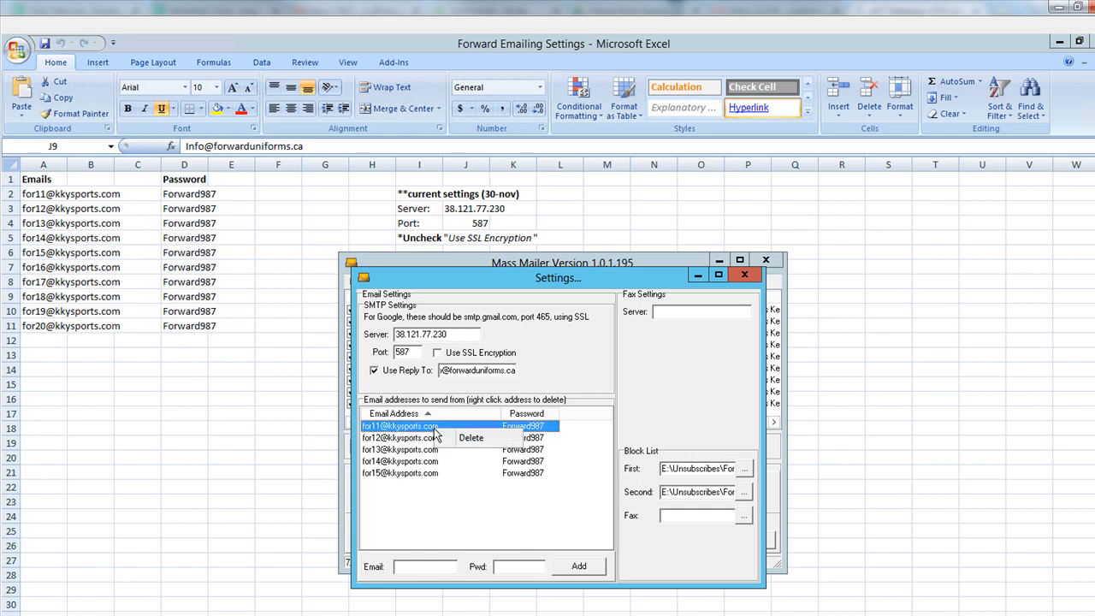
click(471, 439)
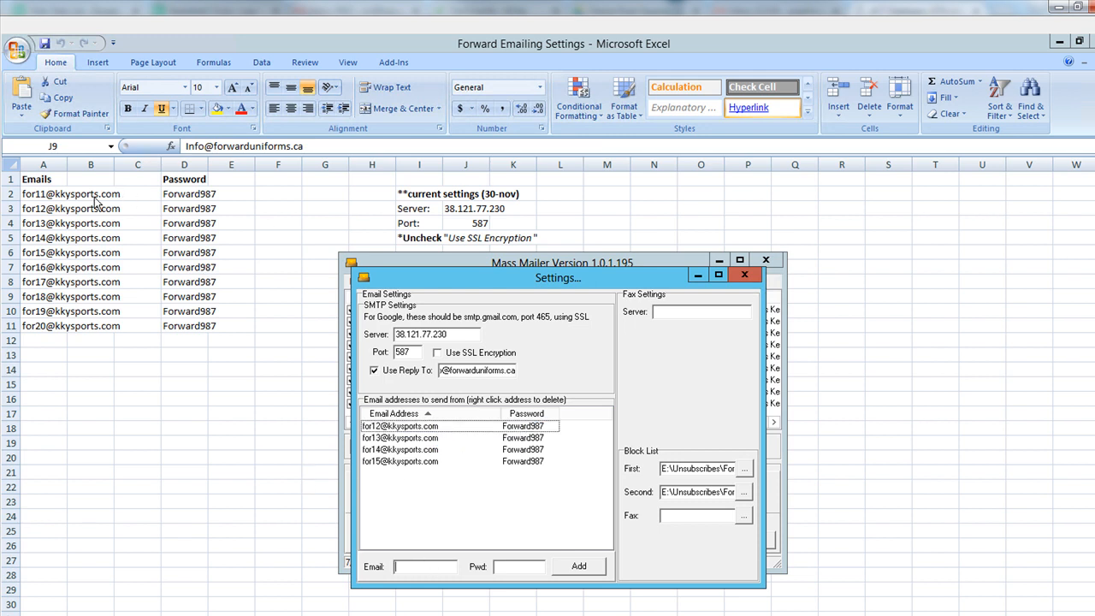
- Re-add that account at the end using its address from A2 and password from D2
click(58, 196)
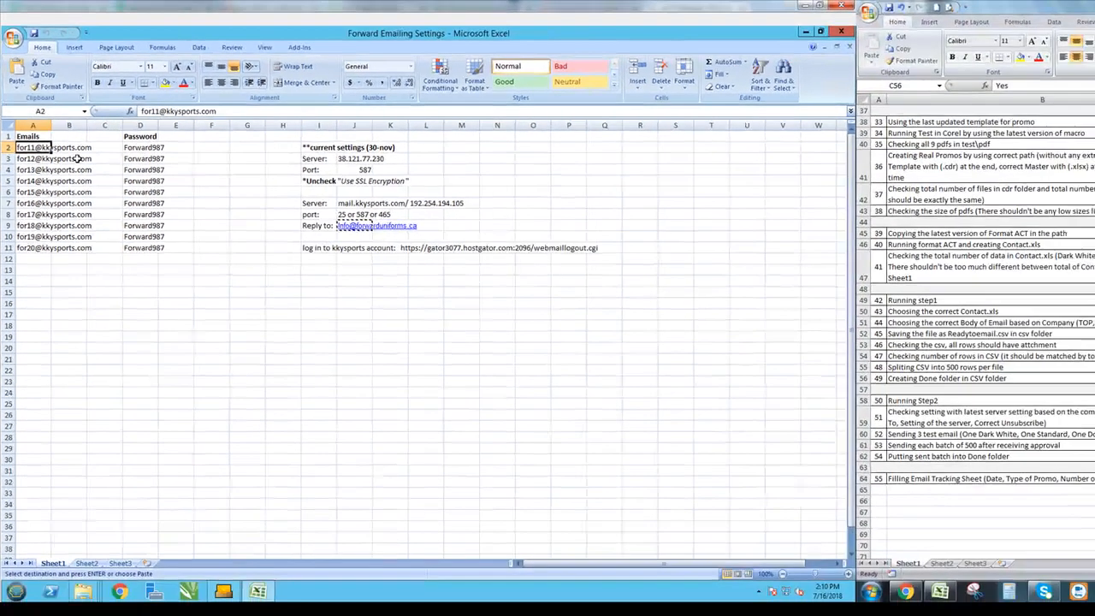
key(ctrl+c)
click(222, 588)
key(ctrl+v)
click(142, 151)
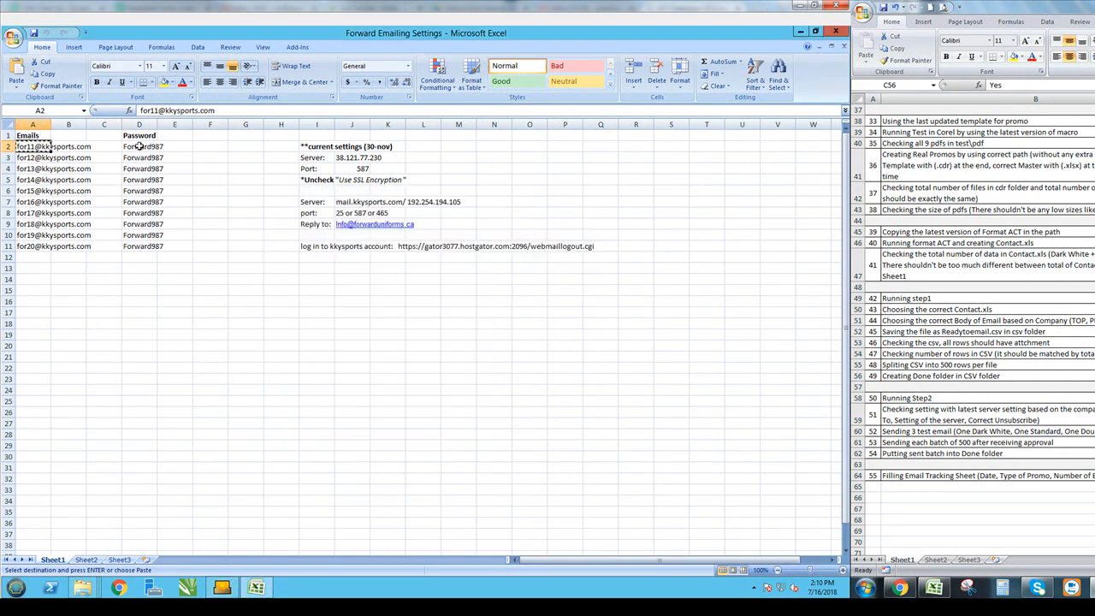
click(142, 151)
key(ctrl+c)
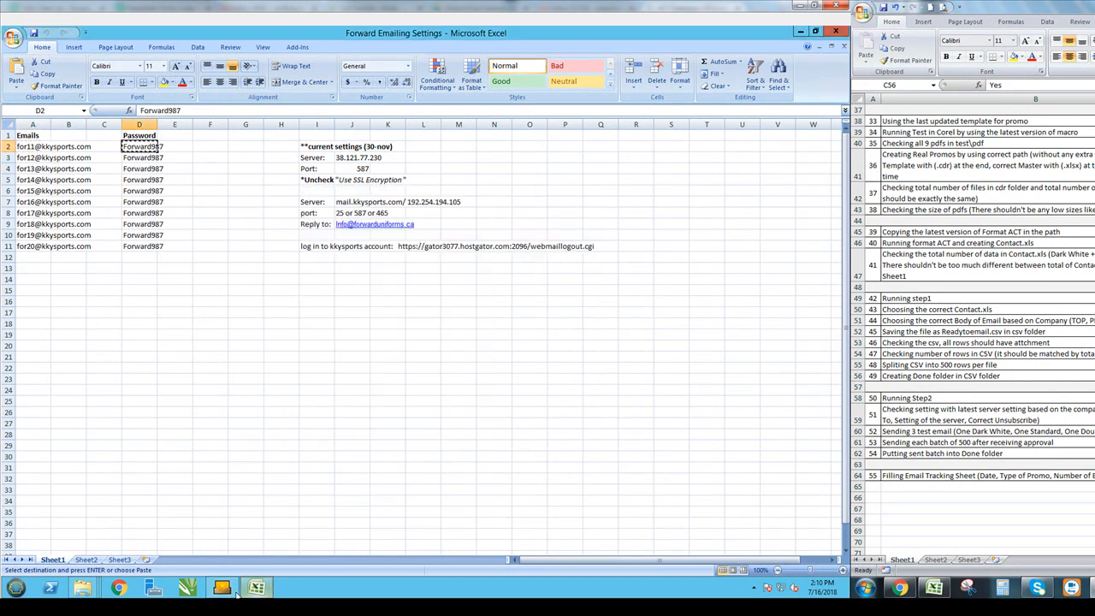
click(223, 588)
click(381, 429)
key(ctrl+v)
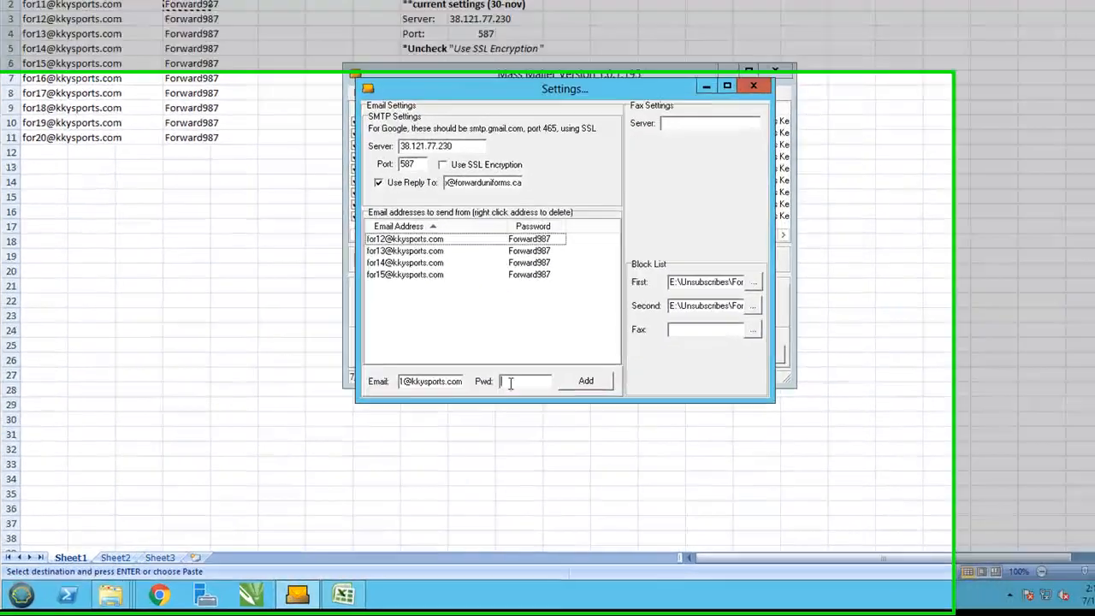
click(674, 358)
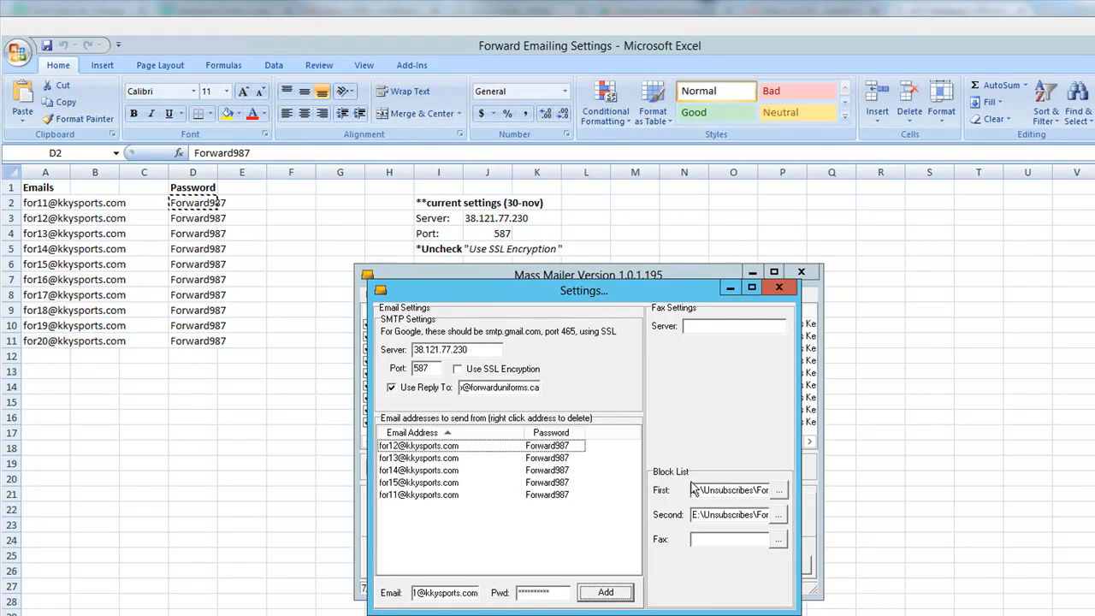
- Set the first block list to Forward_UNSUBSCRIBE_LIST in the E: drive's Unsubscribes folder
drag(700, 489, 745, 488)
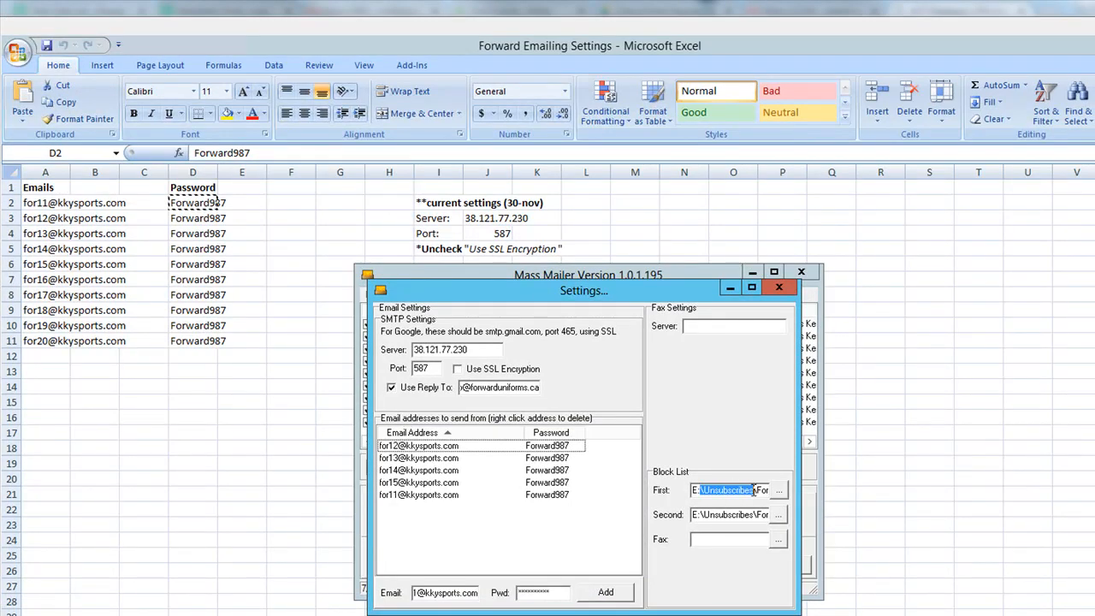
click(753, 489)
key(Right)
key(Right)
key(Right)
key(Right)
key(Right)
key(Right)
key(Right)
key(Right)
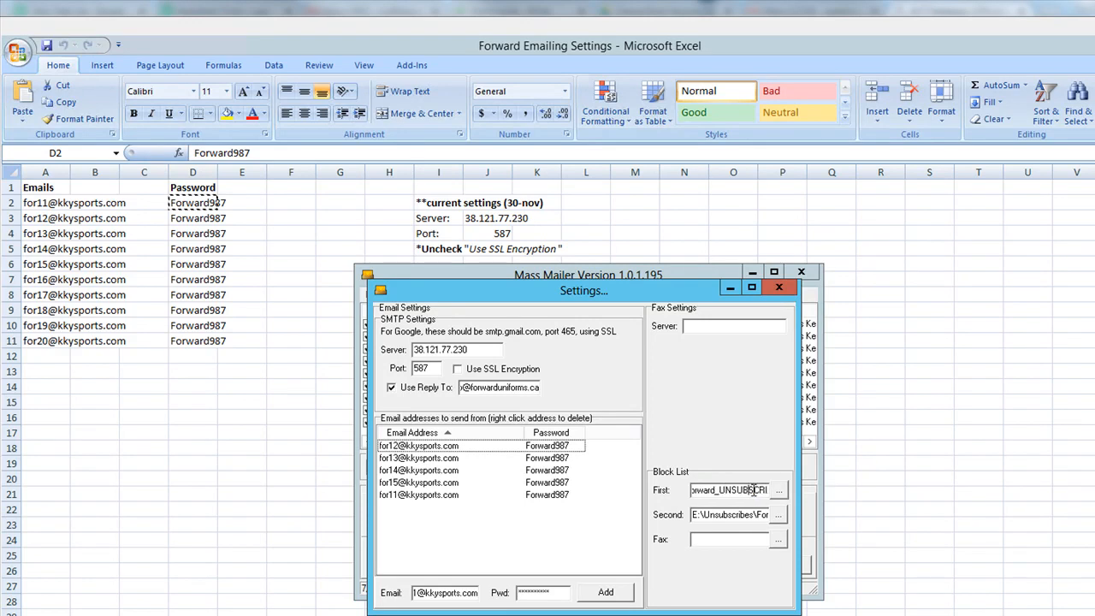
key(Right)
key(Right)
key(Right)
key(Right)
key(Right)
key(Right)
key(Right)
key(Right)
key(Right)
key(Right)
click(779, 489)
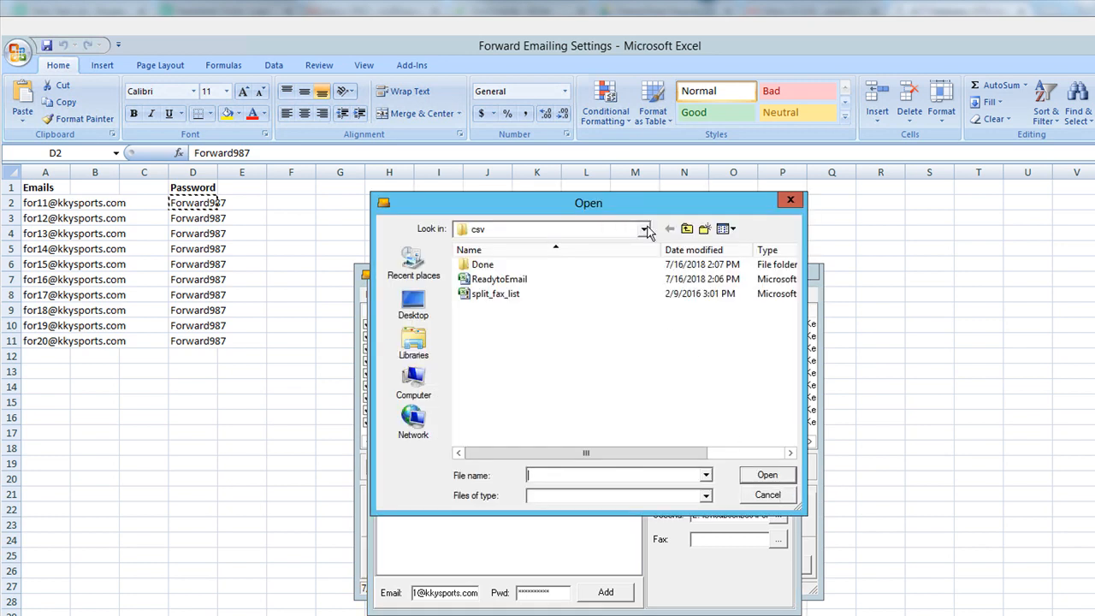
click(643, 229)
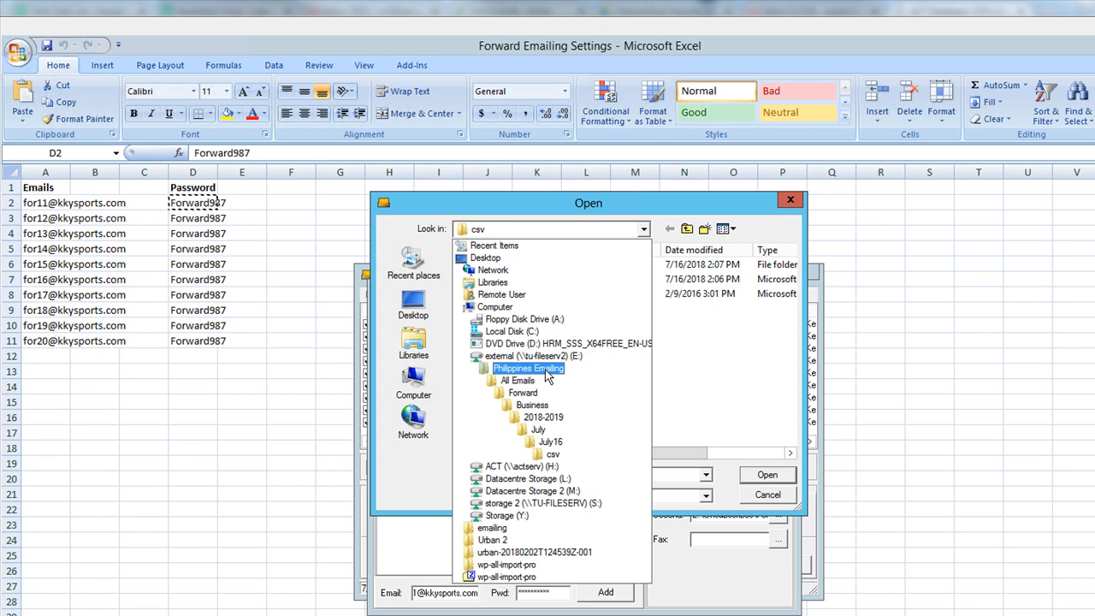
click(545, 373)
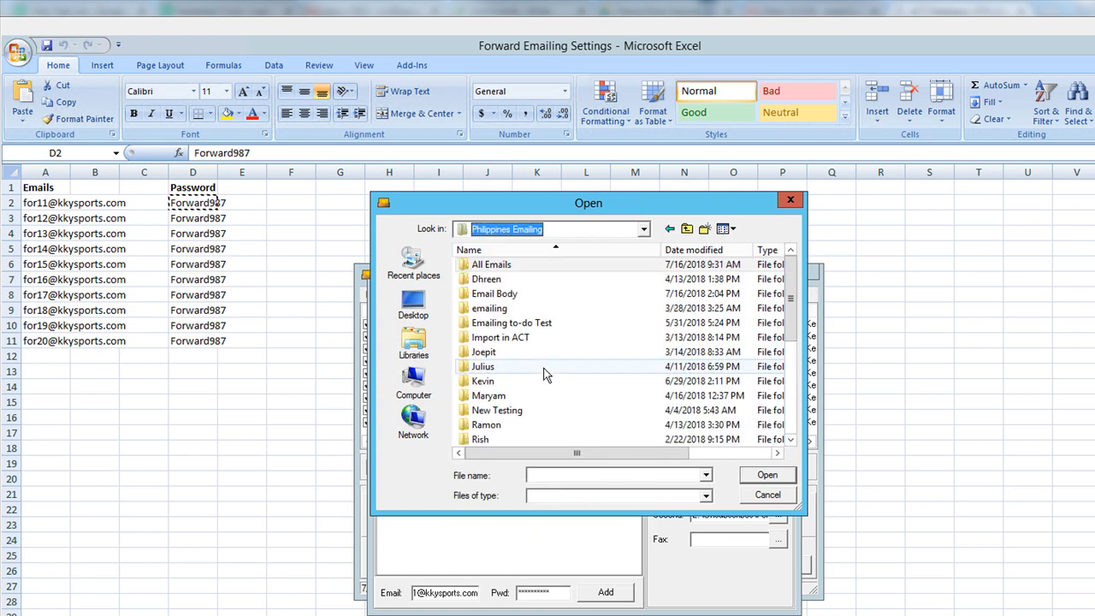
click(689, 231)
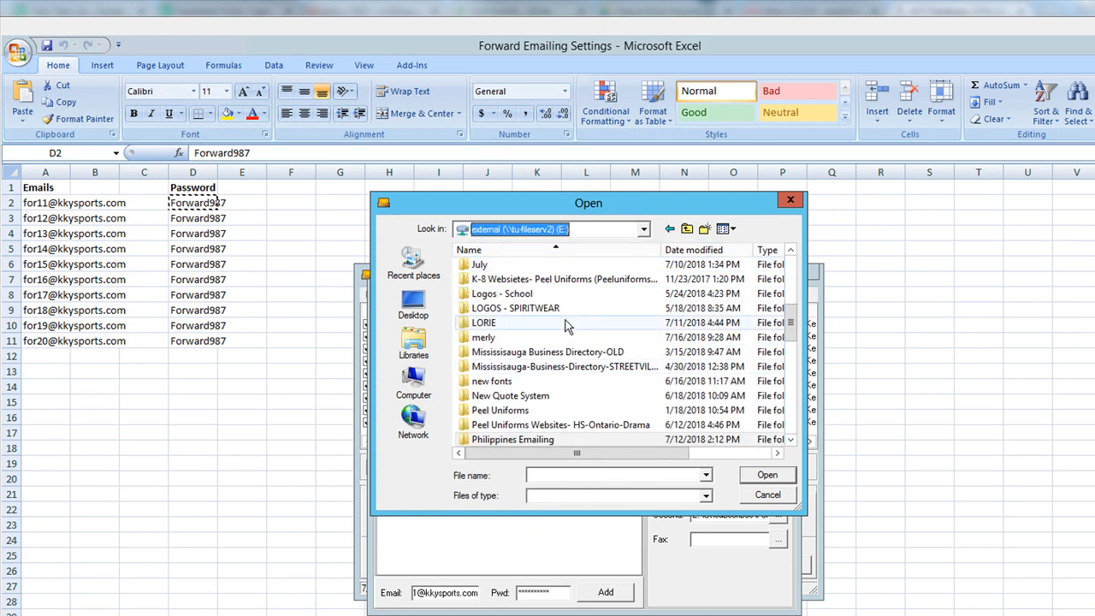
scroll(572, 324, down, 5)
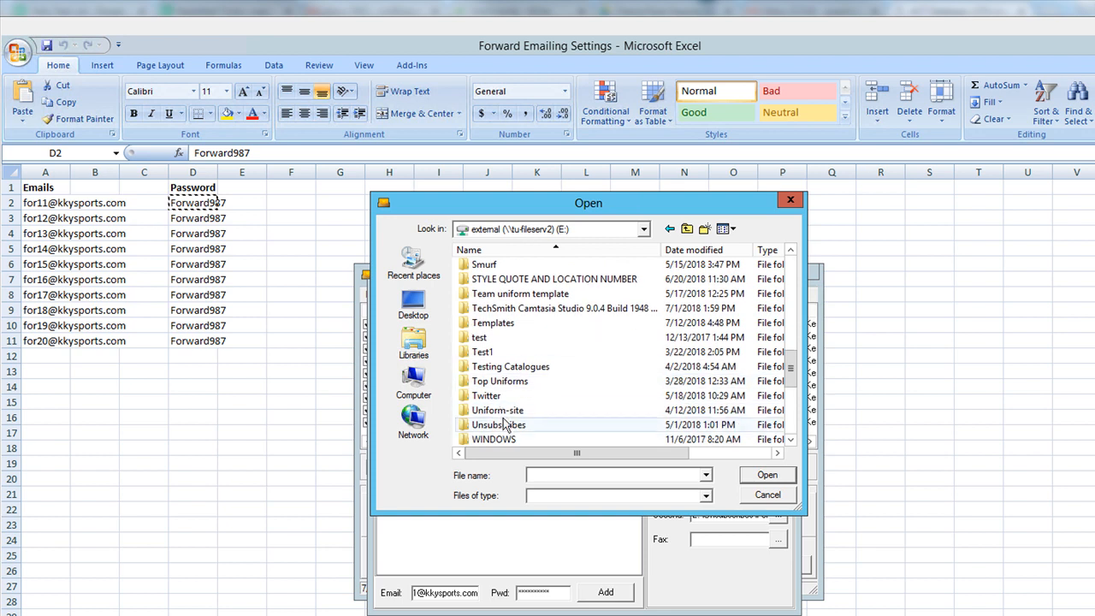
double_click(505, 425)
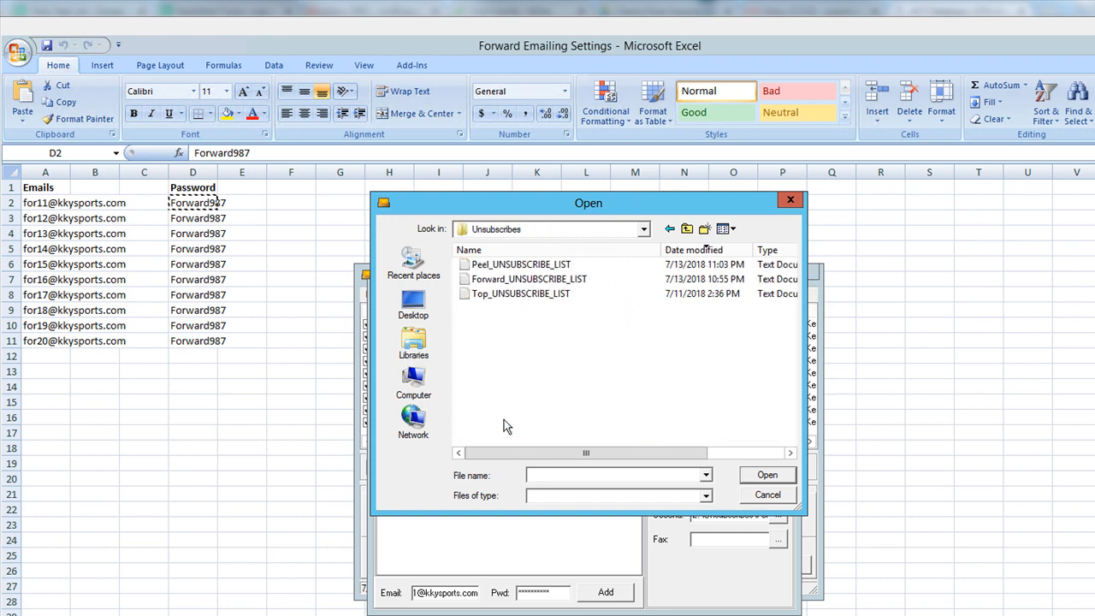
double_click(529, 279)
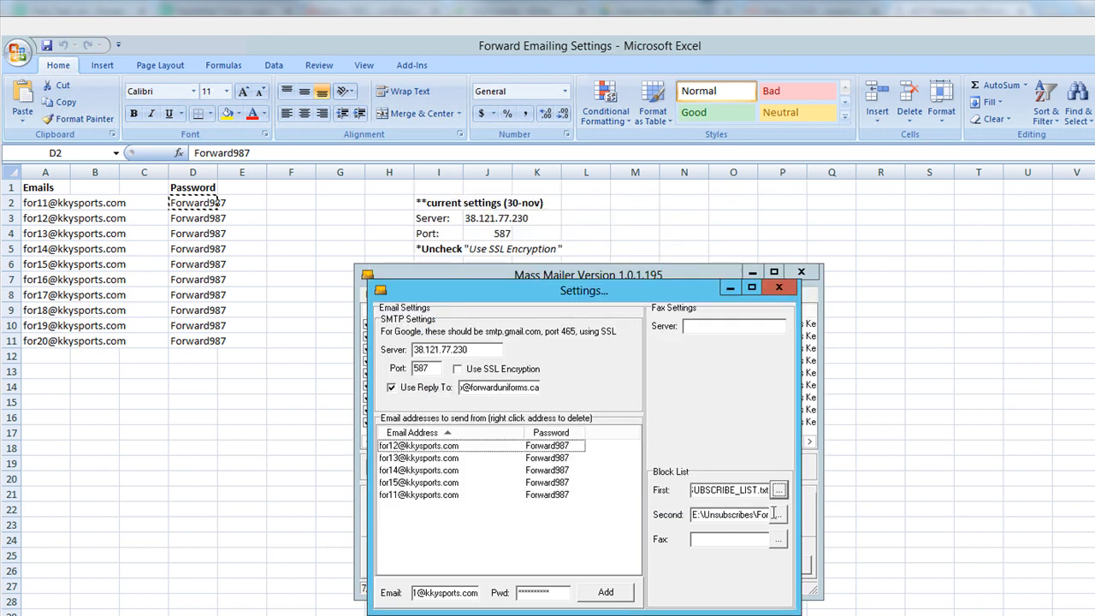
- Set the second block list to Forward_UNSUBSCRIBE_LIST as well
click(778, 515)
click(499, 283)
double_click(499, 283)
- Close Settings, deselect all nine recipients, and begin retyping the first recipient's email address
click(778, 288)
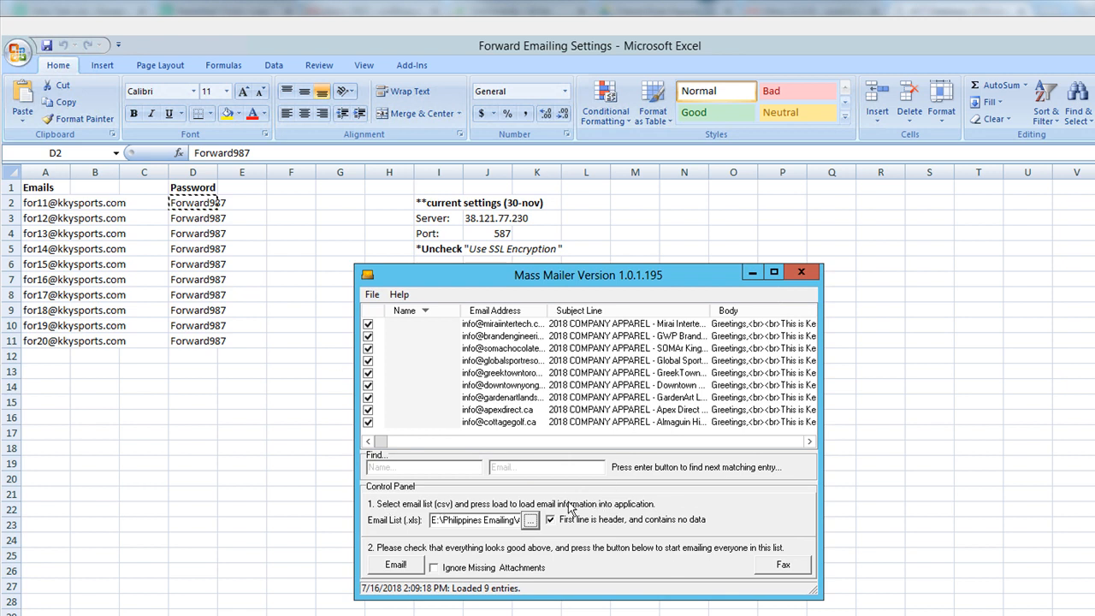
right_click(385, 316)
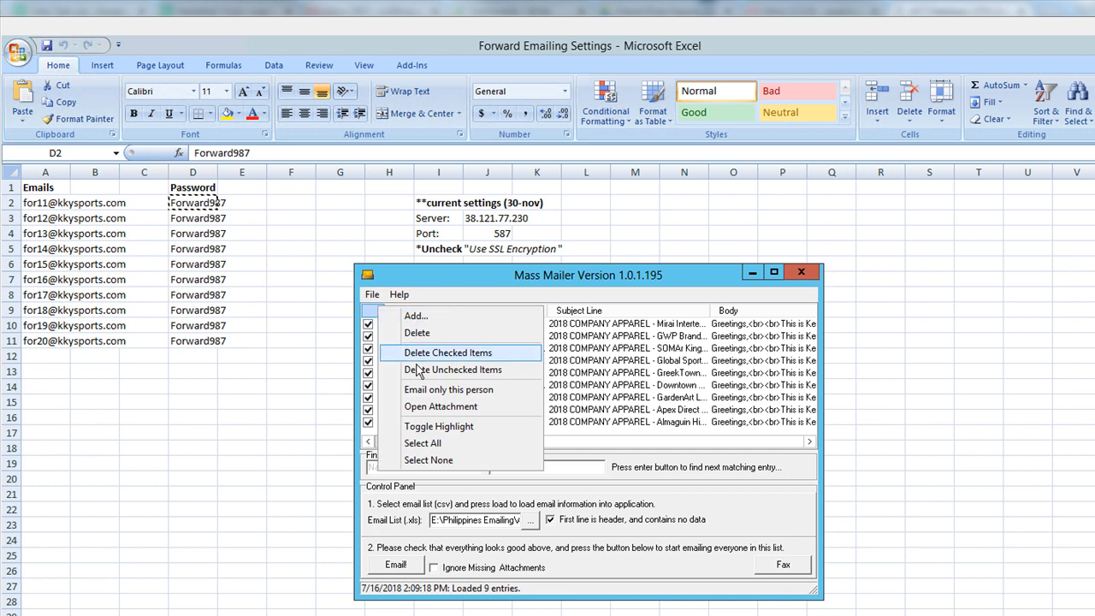
click(407, 462)
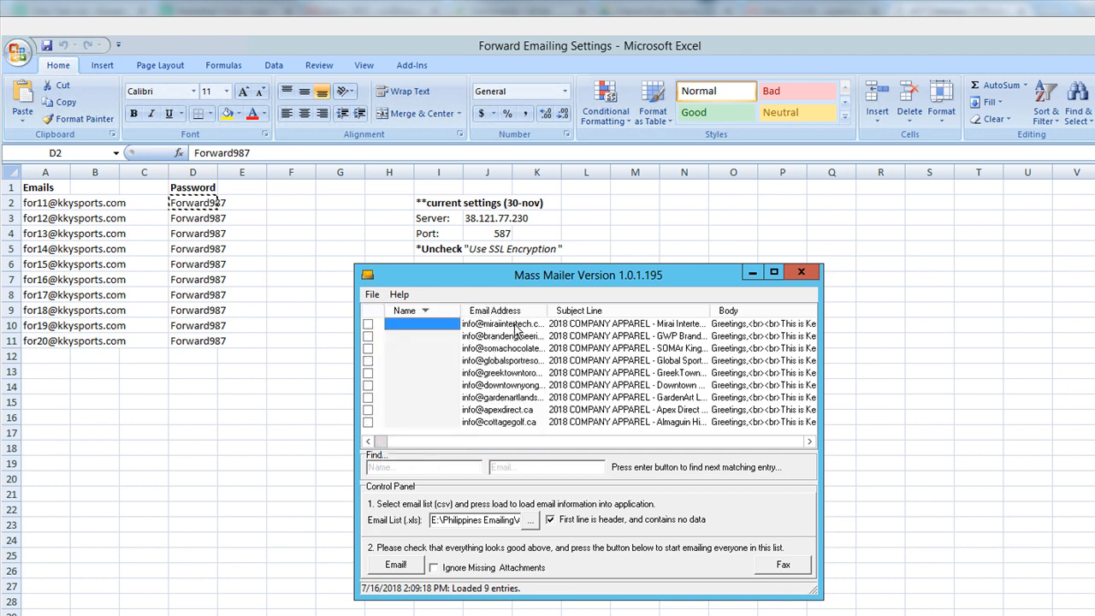
click(515, 324)
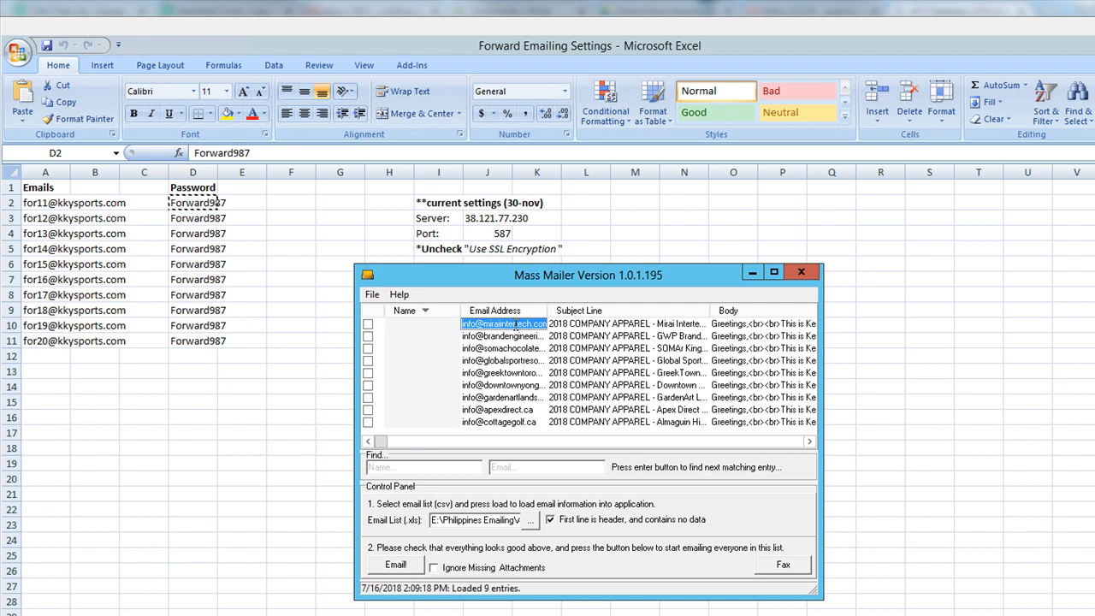
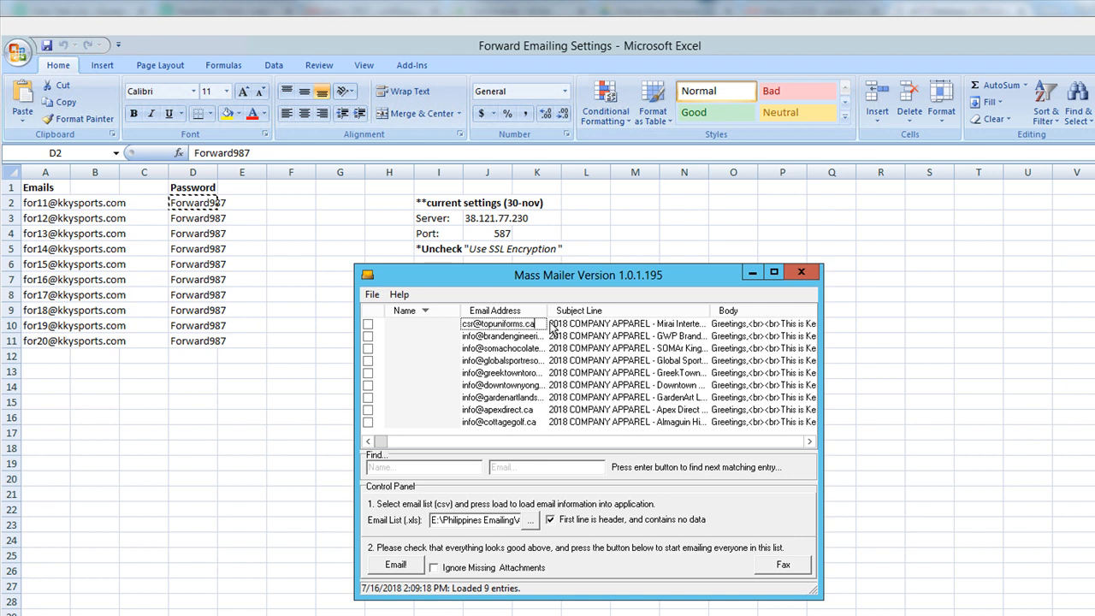
- Commit the first recipient's new email address and check only that entry for the test send
click(420, 329)
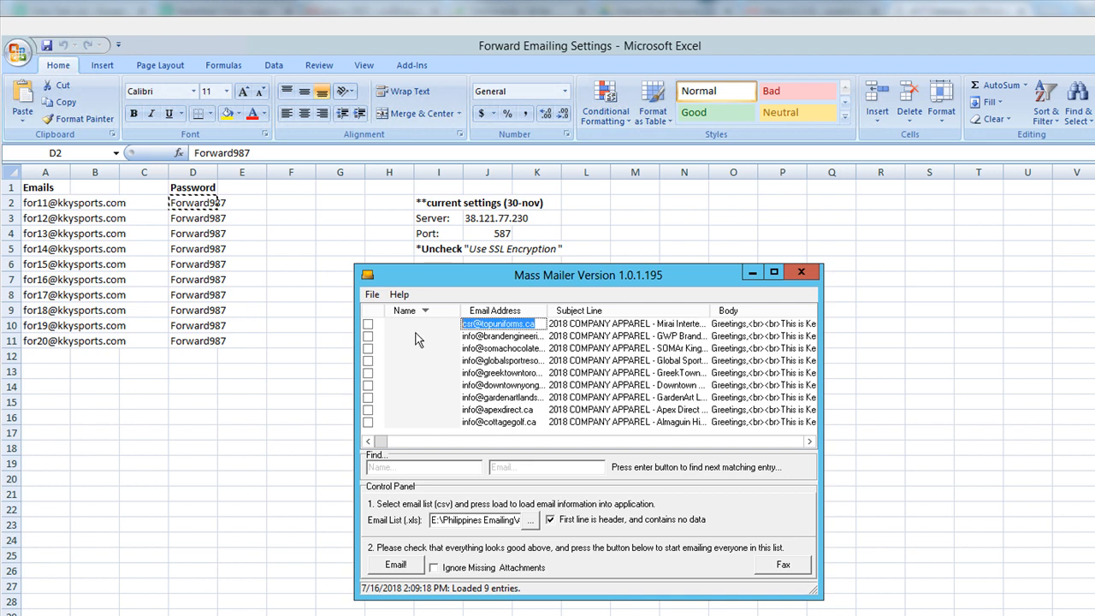
click(369, 324)
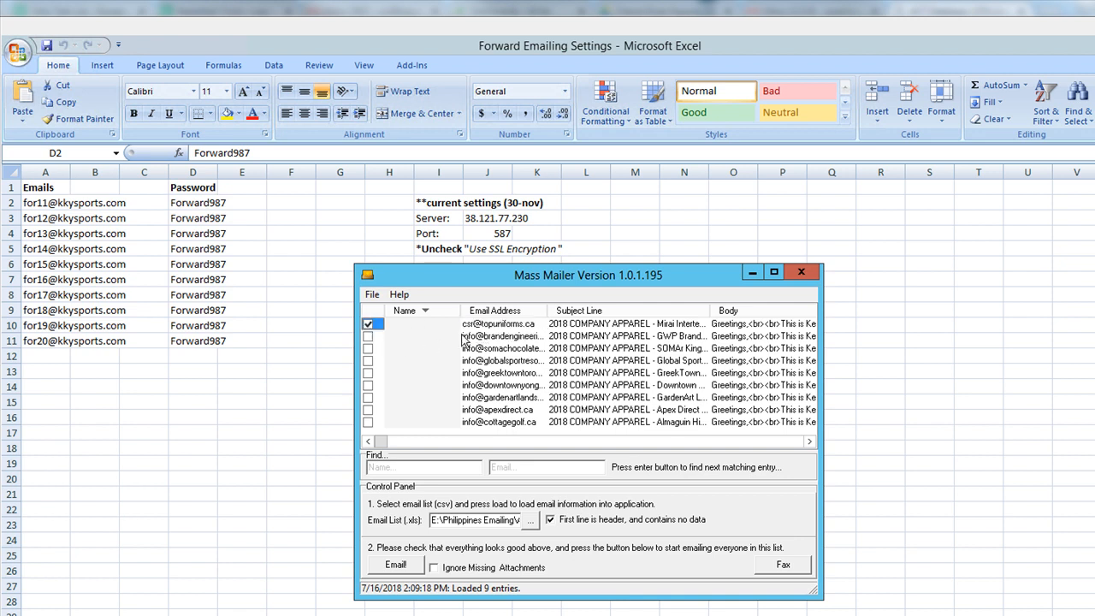
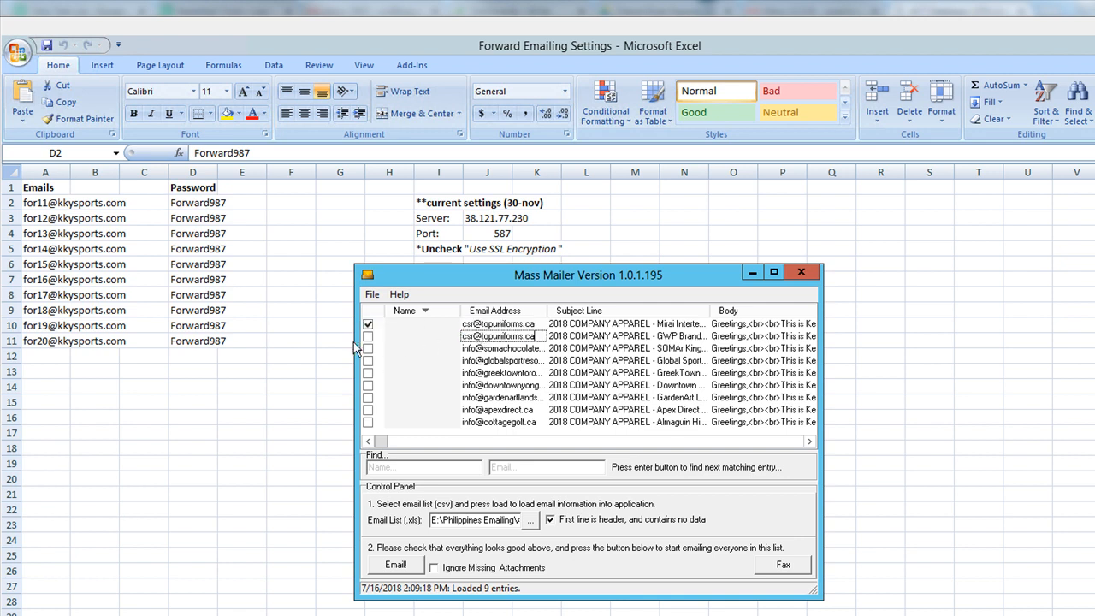
- Tick the second test-address entry and scroll the recipient list to the right
click(369, 336)
click(808, 441)
click(808, 441)
click(808, 443)
click(809, 443)
drag(425, 443, 615, 443)
- Widen the ColourGroupF column and move it right after Subject Line
drag(756, 311, 807, 309)
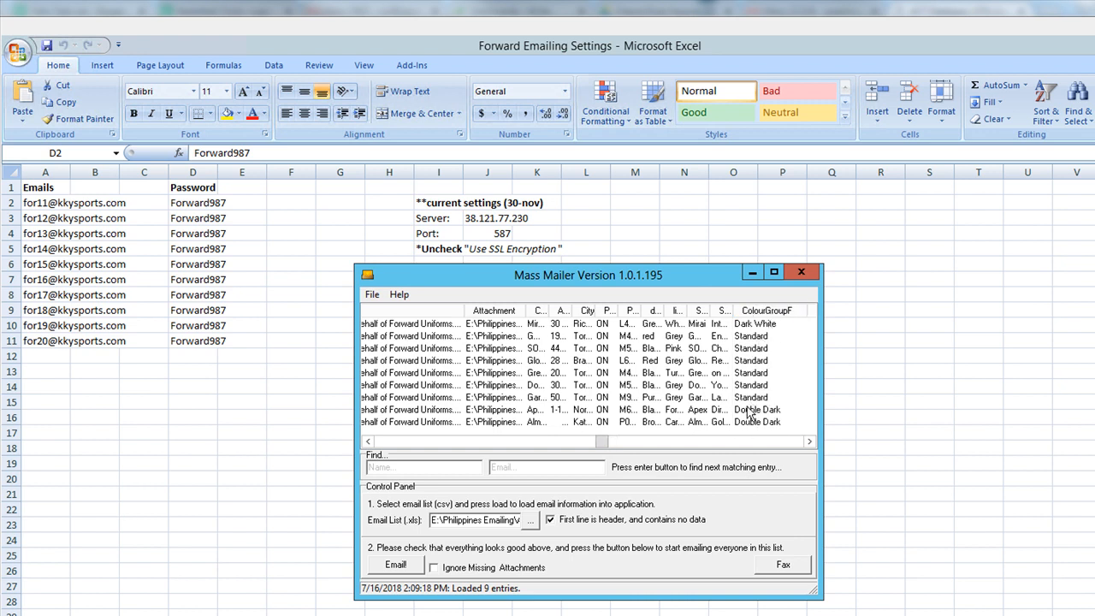
drag(770, 311, 469, 313)
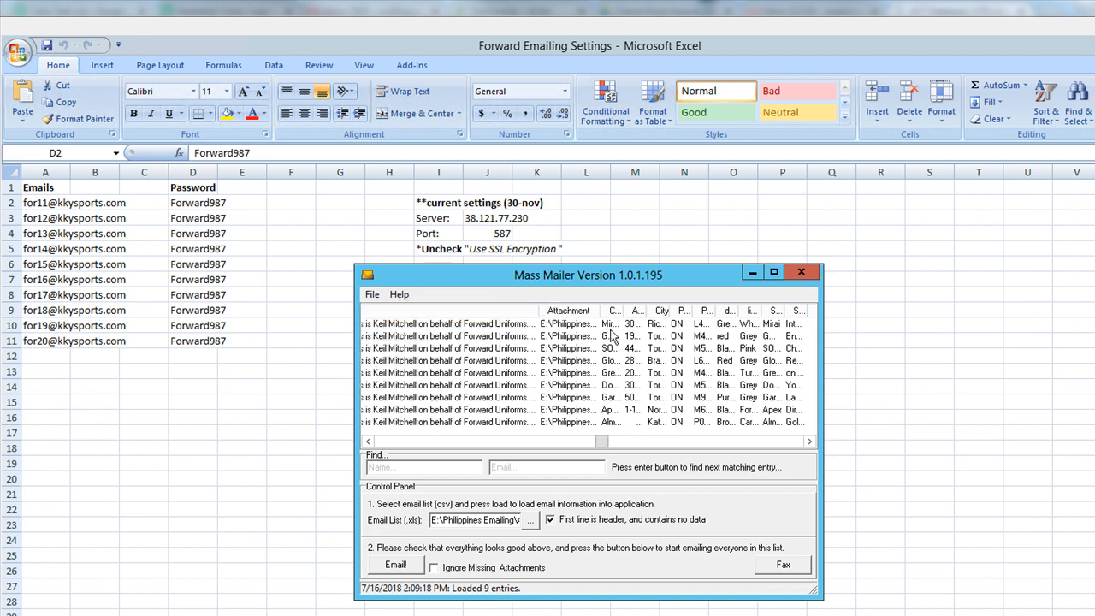
drag(598, 442, 441, 456)
drag(411, 452, 371, 457)
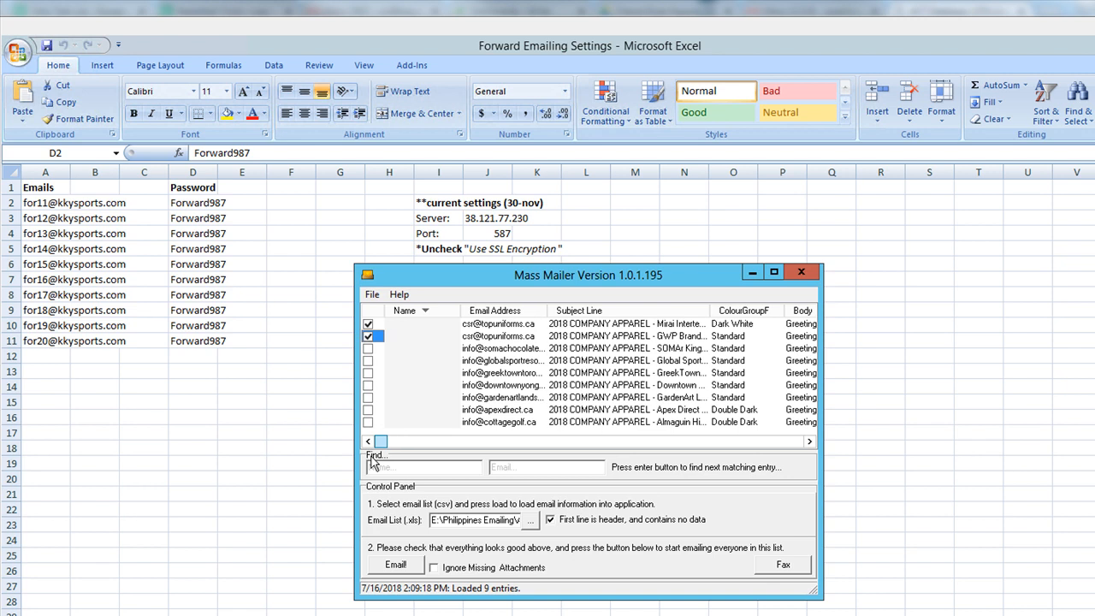
- Paste the test address into the Apex Direct entry, tick it, and send the three checked emails
click(469, 409)
key(ctrl+v)
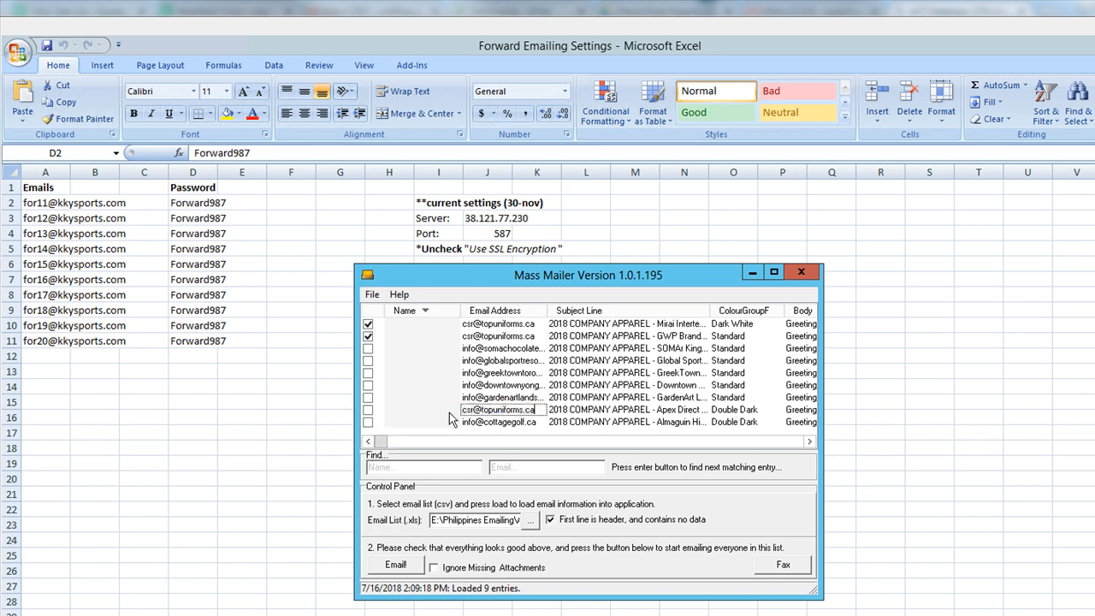
click(368, 410)
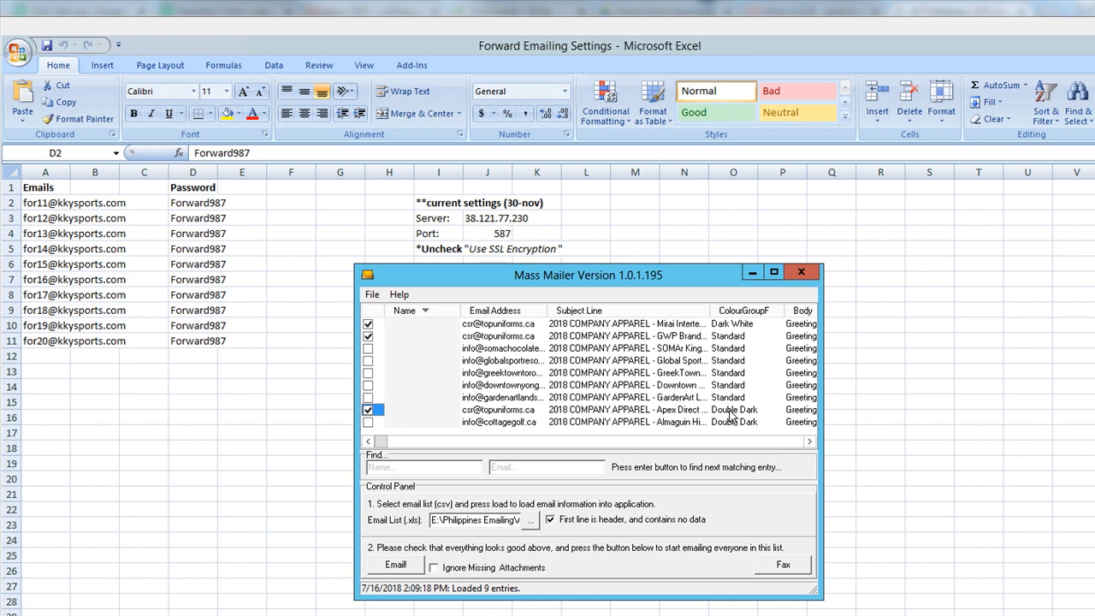
click(398, 565)
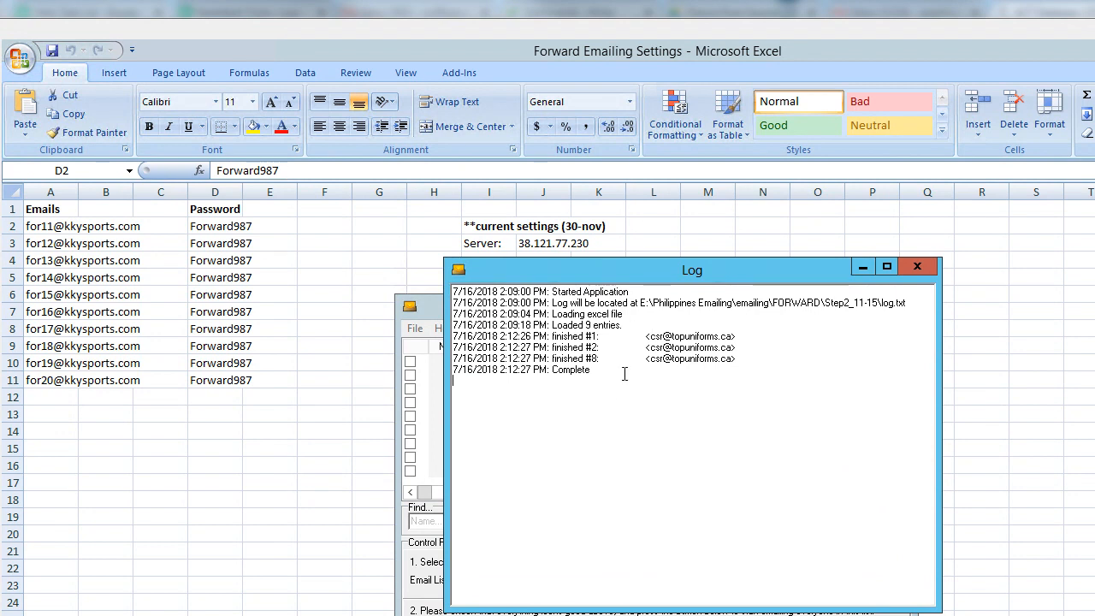
- Close the send log and exit Mass Mailer, confirming the exit
click(919, 267)
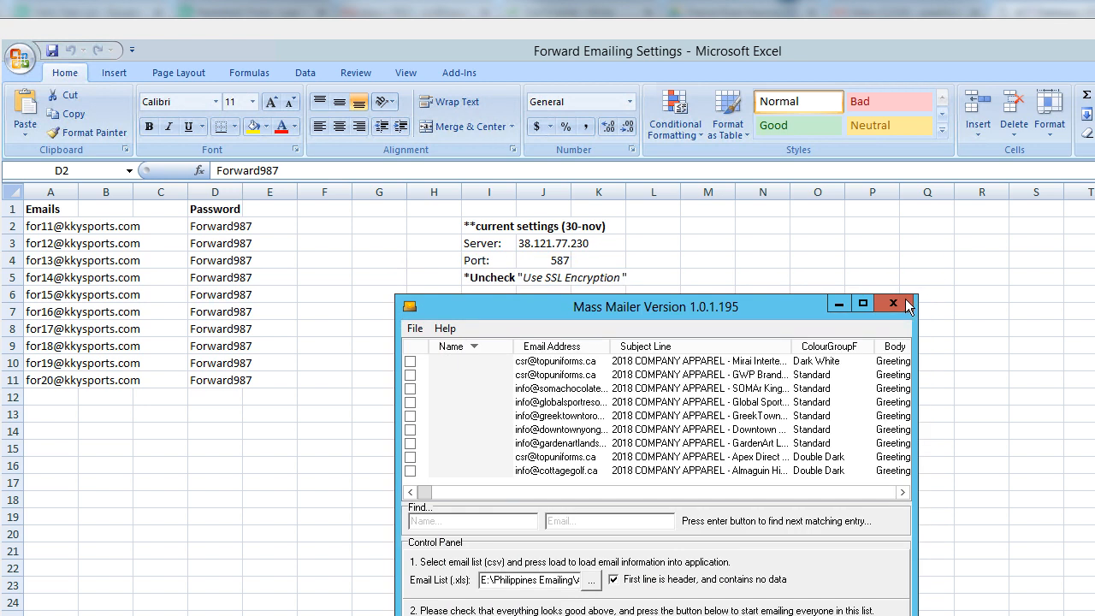
click(892, 303)
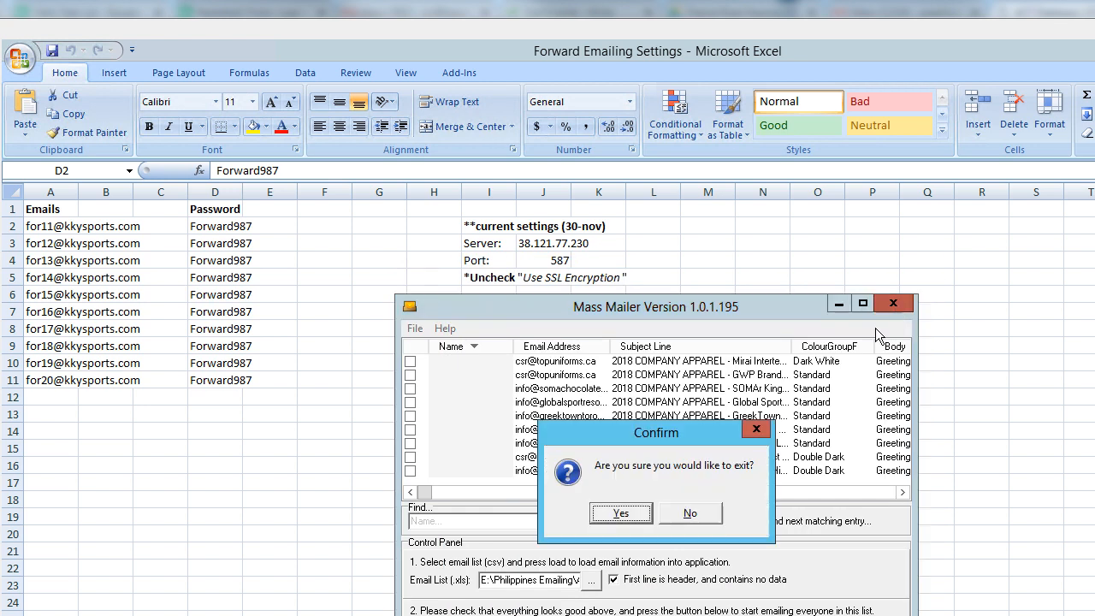
click(631, 516)
click(633, 514)
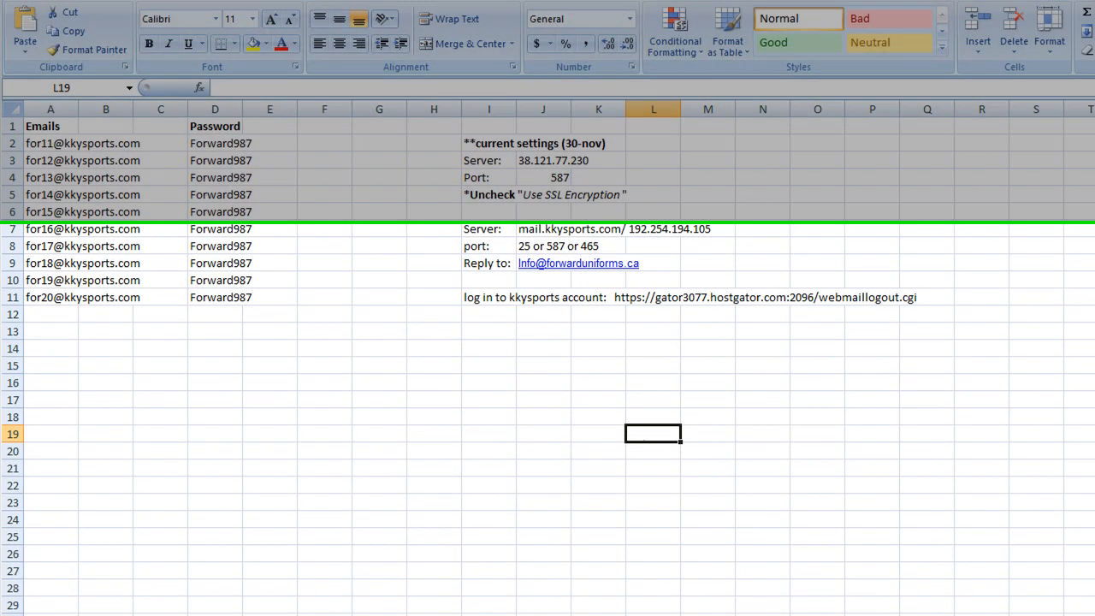
- Relaunch the excelEmail.03.07.16 mailer from the Step2_11-15 folder window
click(142, 603)
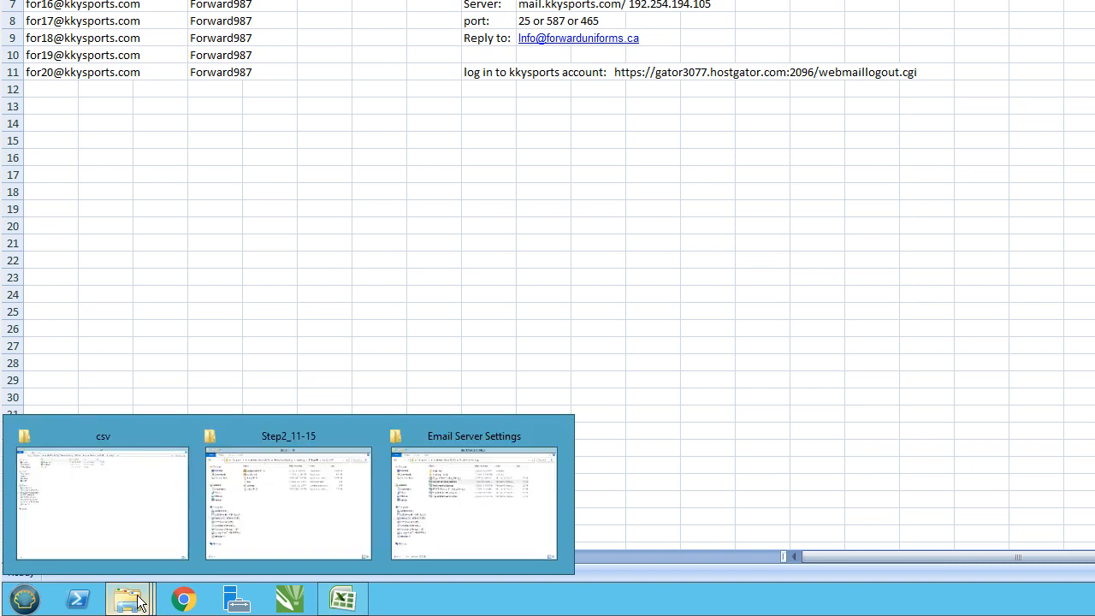
click(242, 519)
click(467, 104)
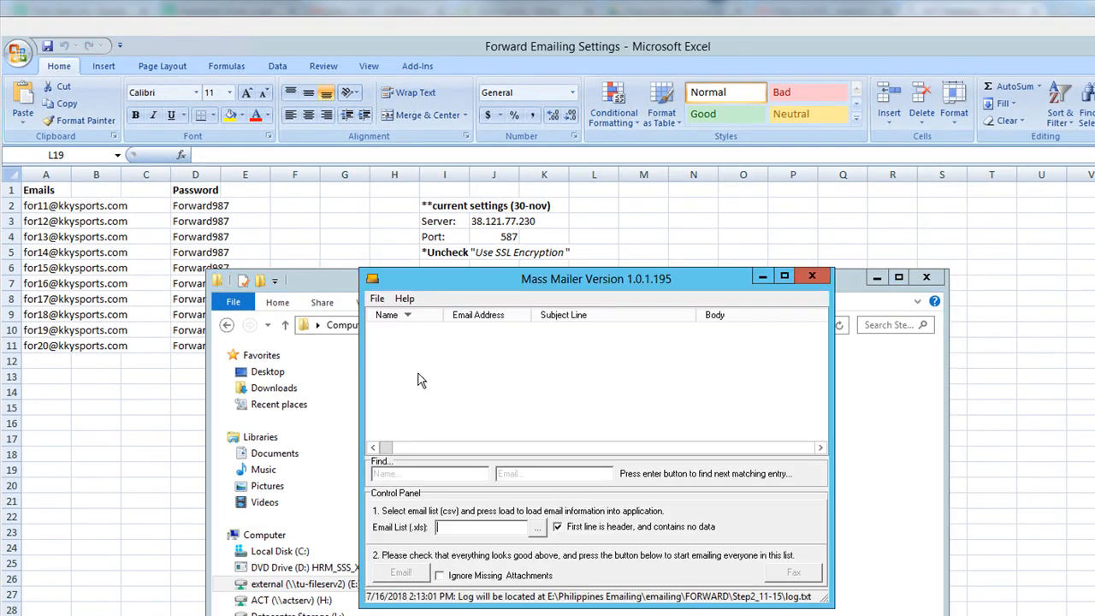
- Browse for an email list on the E: drive, opening the Philippines Emailing folder
click(538, 530)
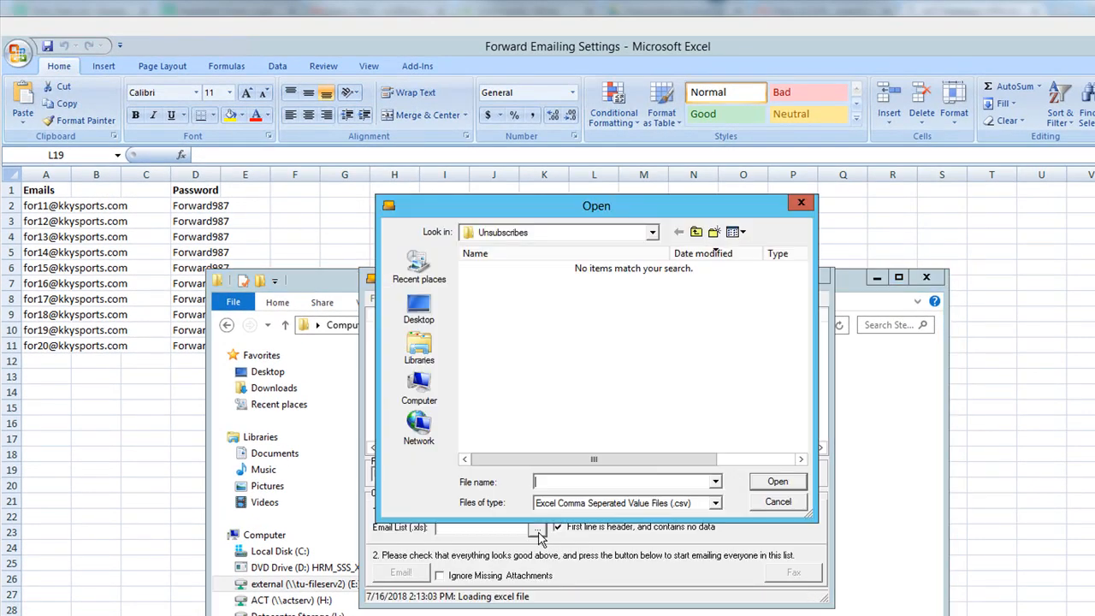
click(651, 232)
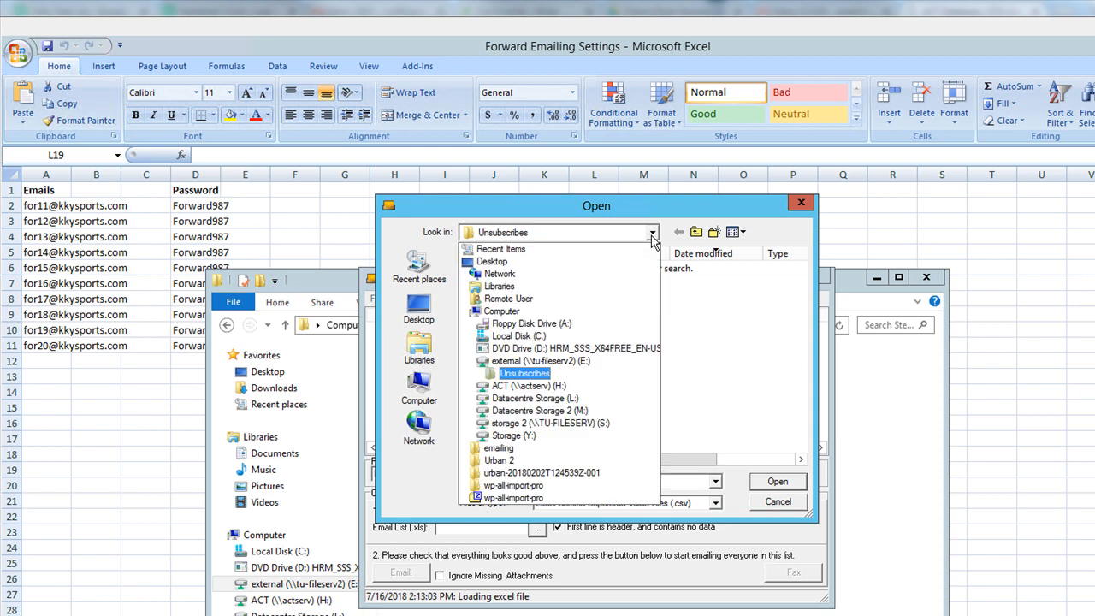
click(551, 361)
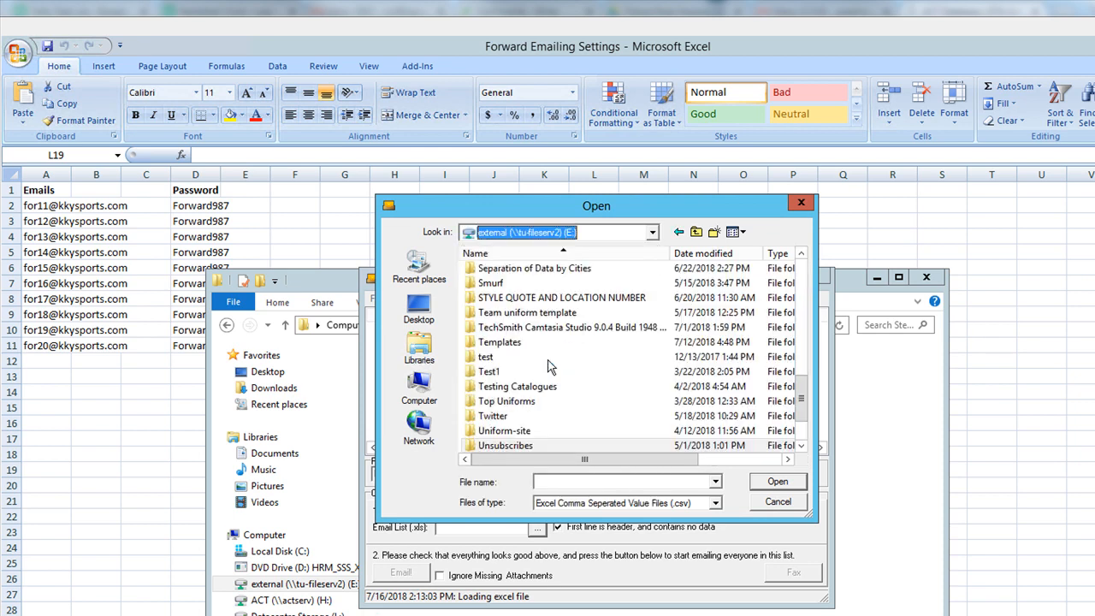
scroll(552, 419, down, 2)
scroll(530, 417, up, 5)
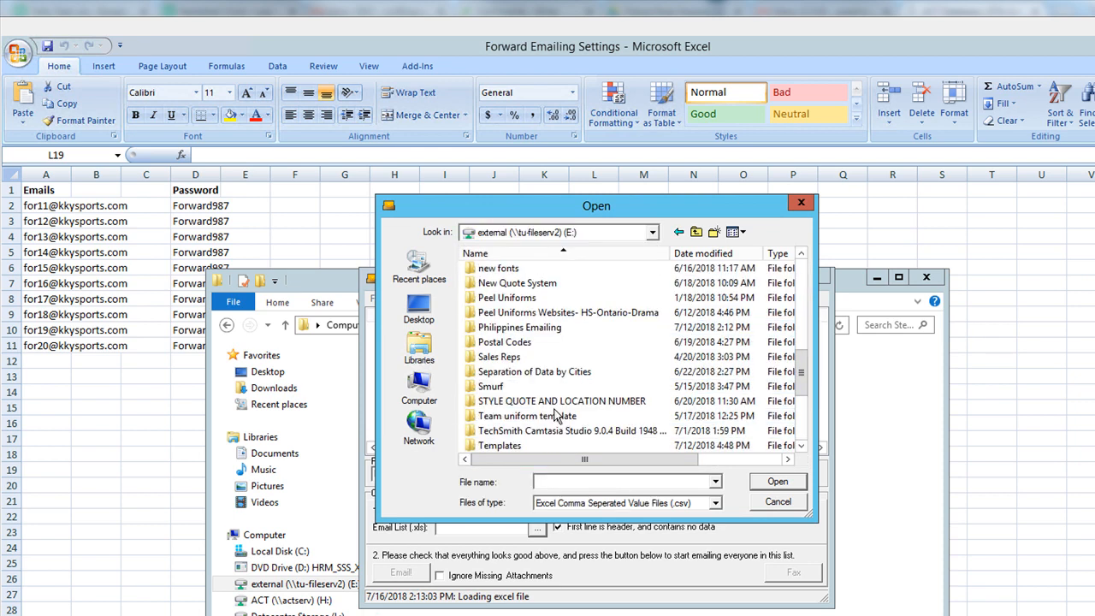
double_click(517, 371)
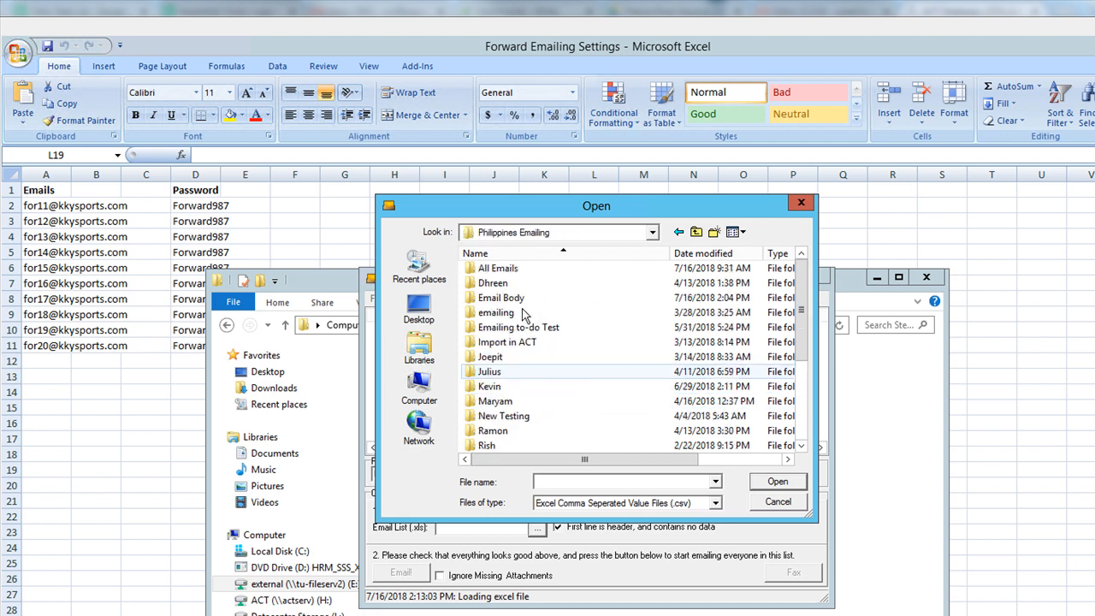
- Go through All Emails > Forward > Business > 2018-2019 > July > July16 > csv and load ReadytoEmail
double_click(504, 268)
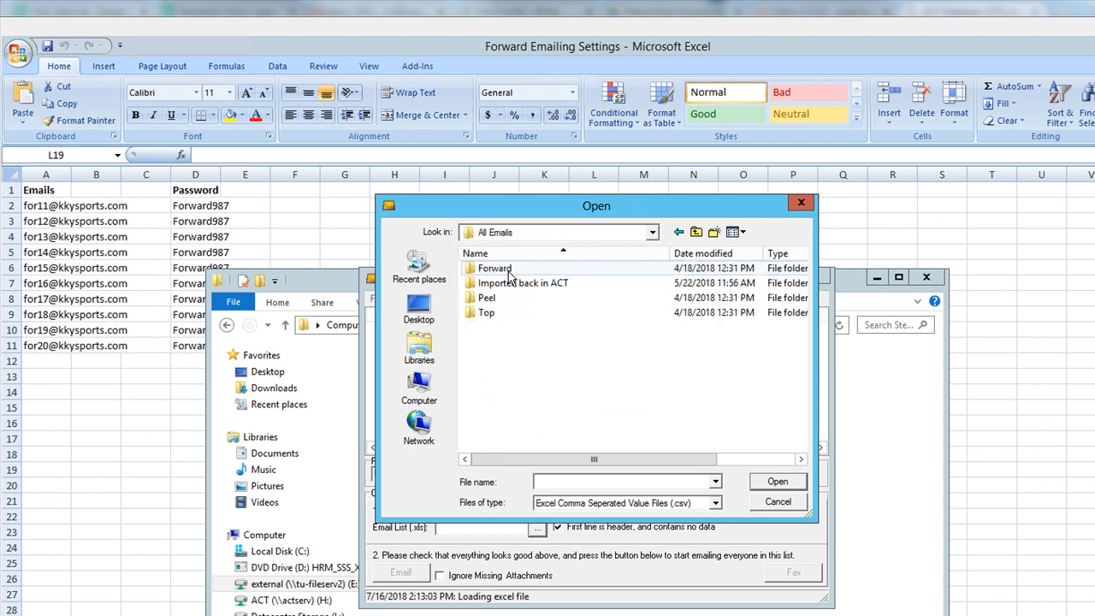
double_click(508, 268)
double_click(508, 268)
double_click(508, 269)
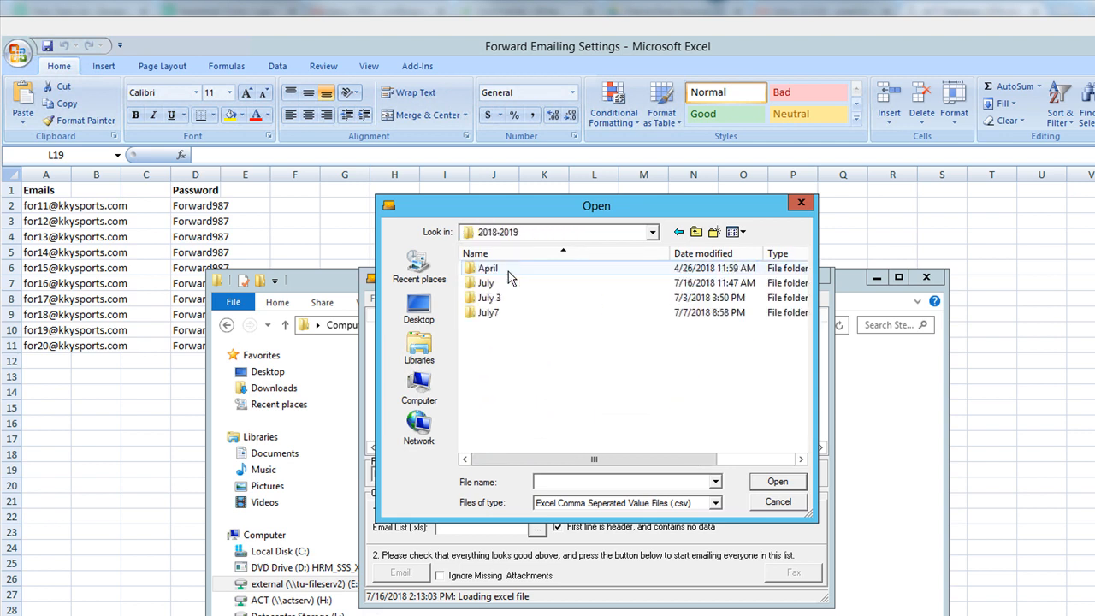
double_click(500, 283)
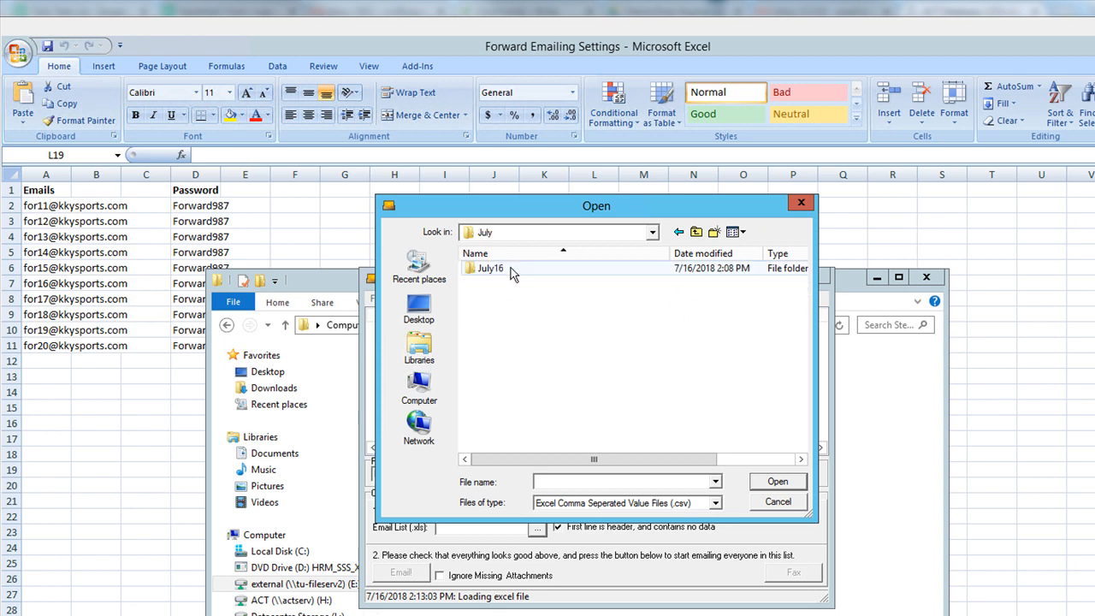
double_click(500, 270)
double_click(485, 283)
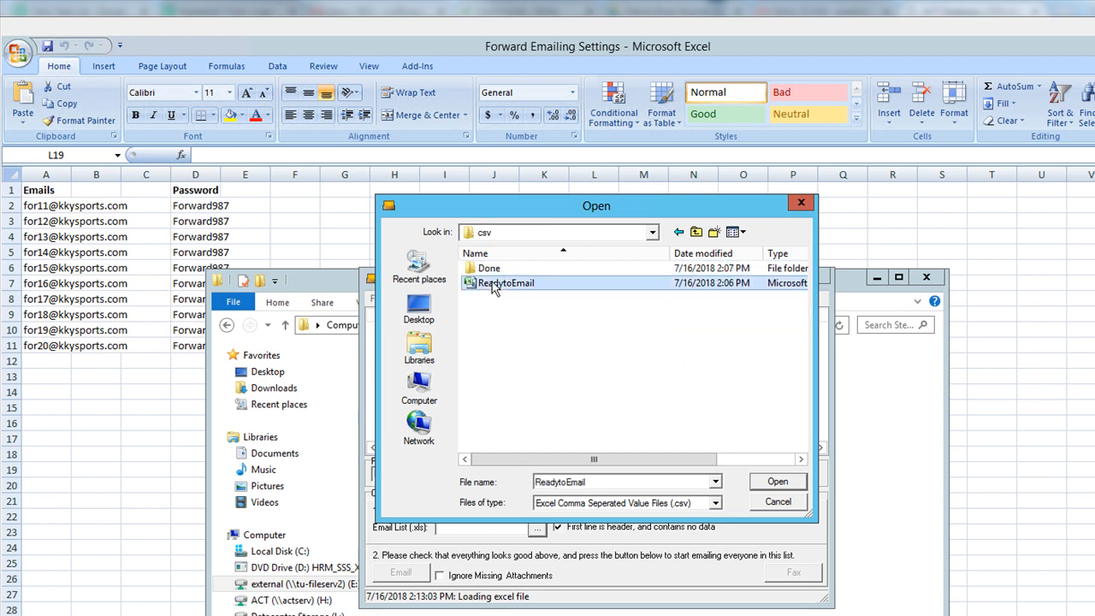
double_click(496, 285)
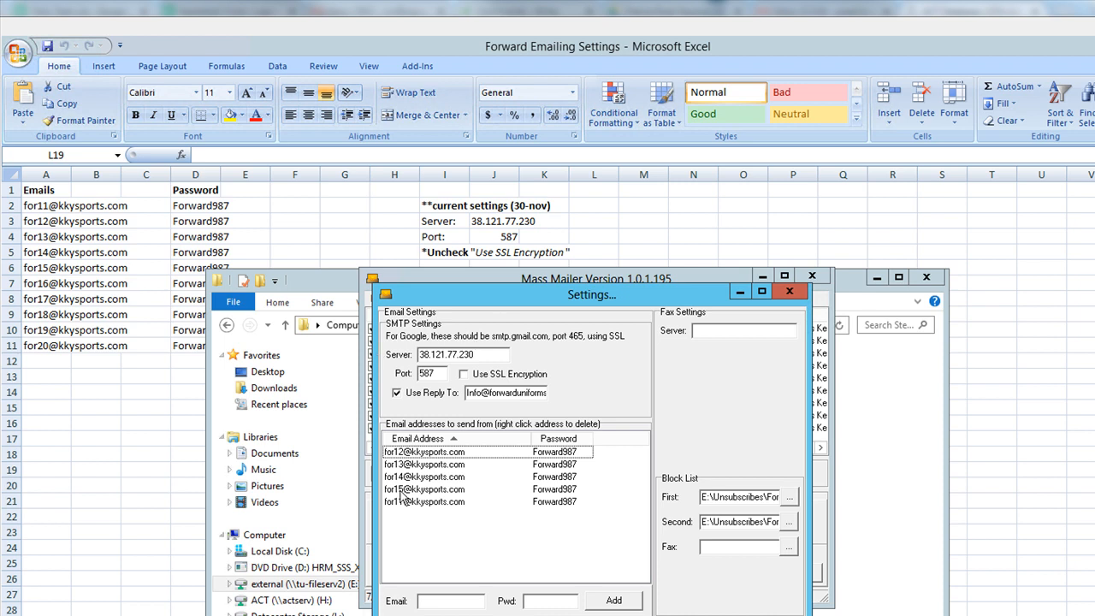
- Close the sender Settings window to return to the 9 ticked ReadytoEmail entries
click(788, 292)
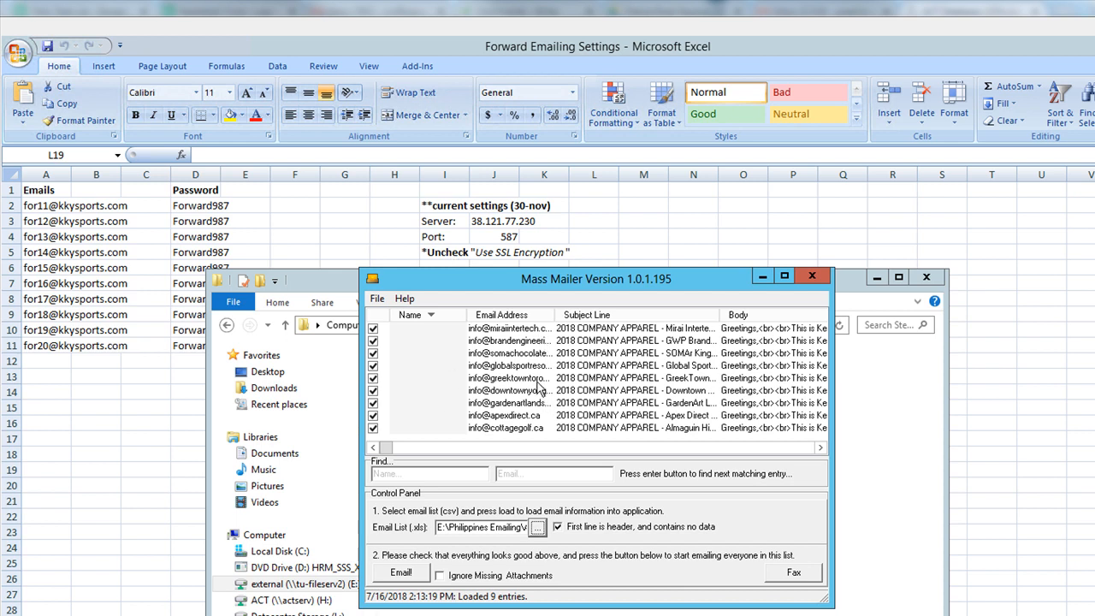
- Widen the Email Address column and fix the trailing question mark in the GreekTown address
drag(555, 309, 650, 325)
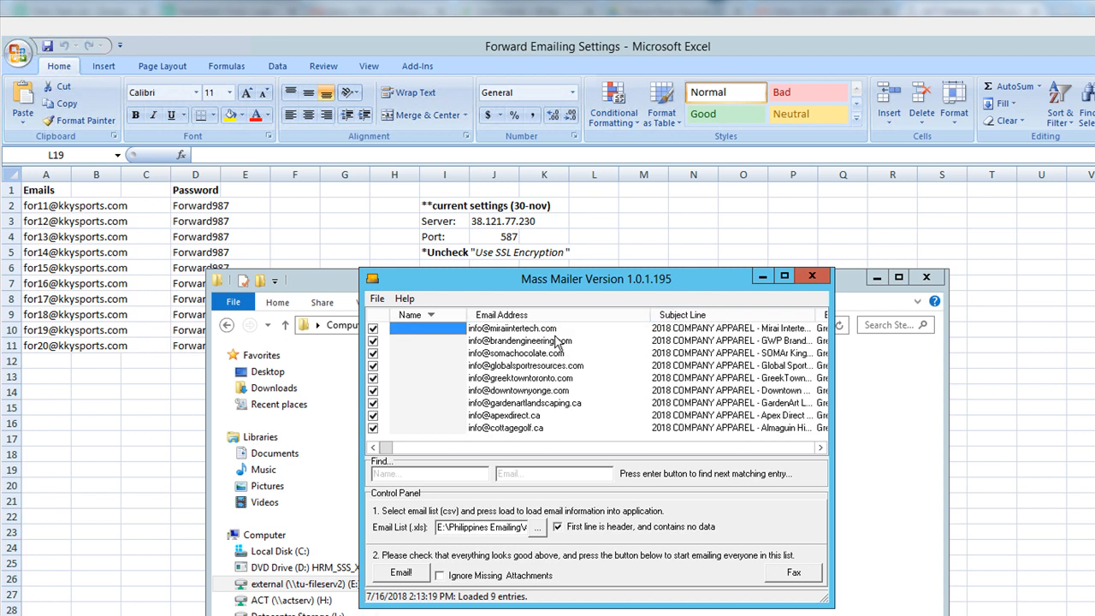
click(501, 377)
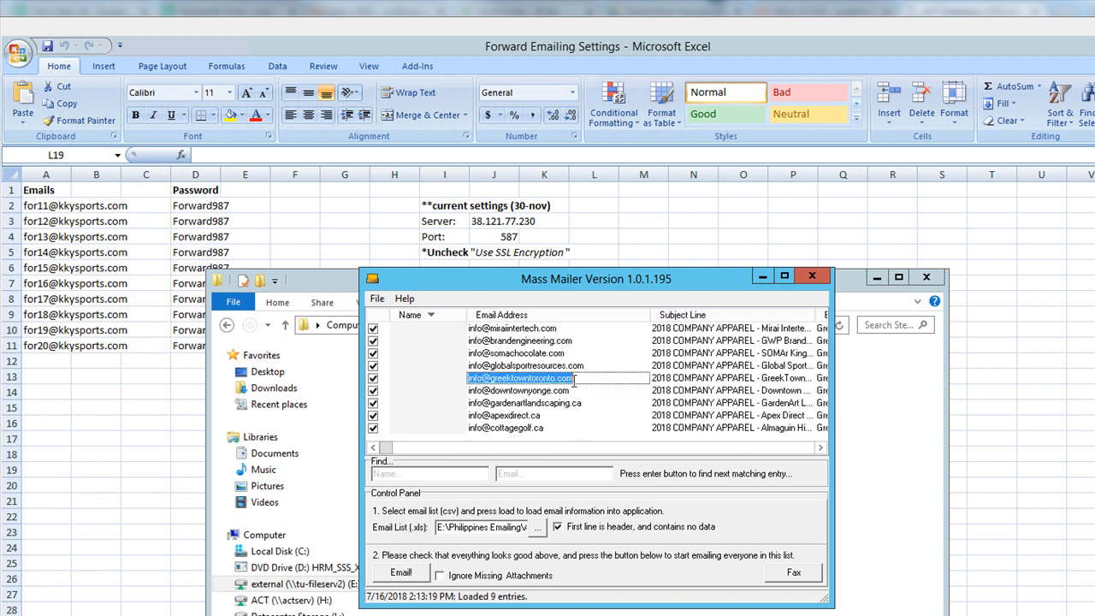
click(574, 381)
text(?)
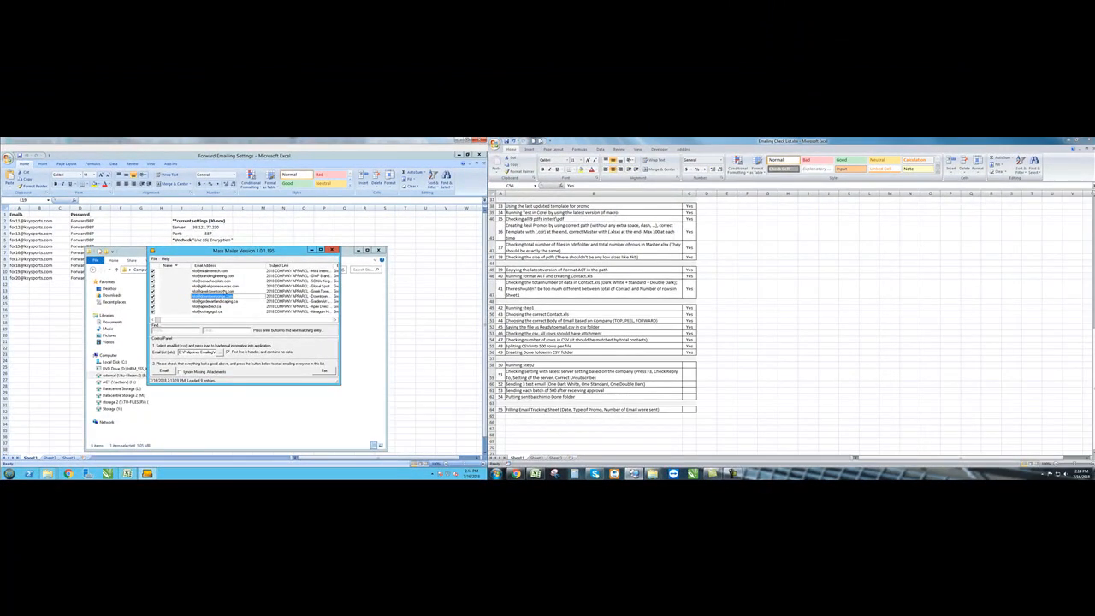
- Mark Running Step2 and the server-settings check as Yes on the checklist
click(687, 366)
text(Yes)
key(Return)
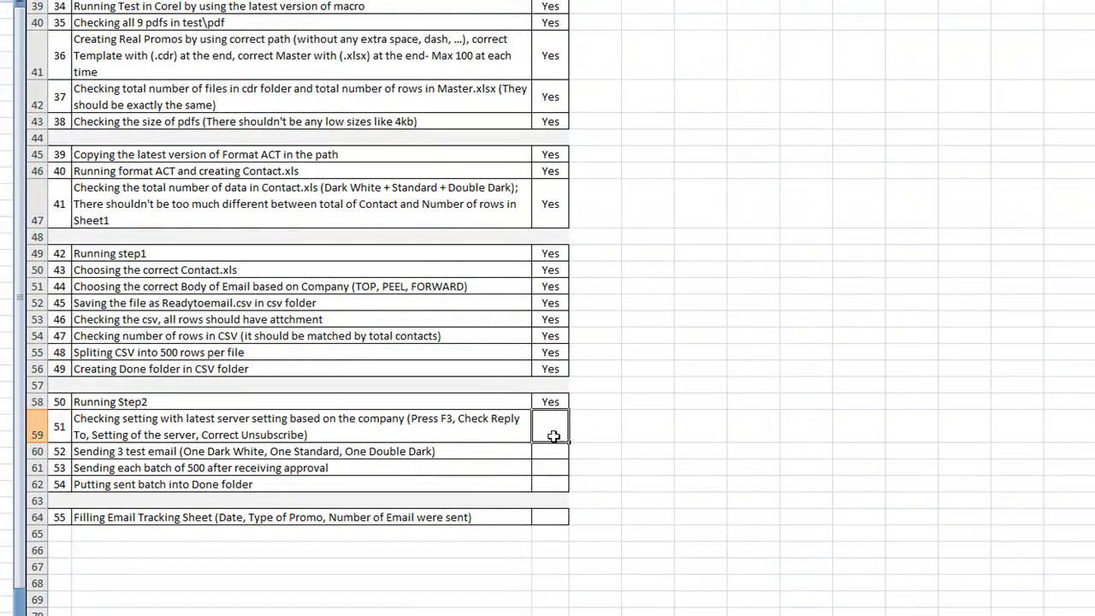
text(Yes)
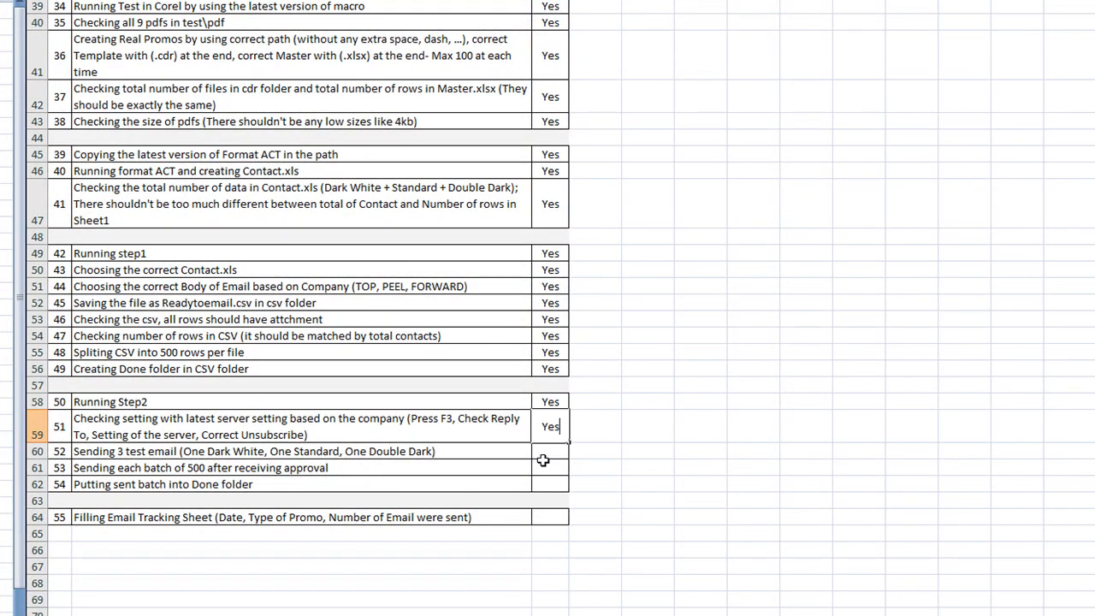
click(111, 403)
click(158, 419)
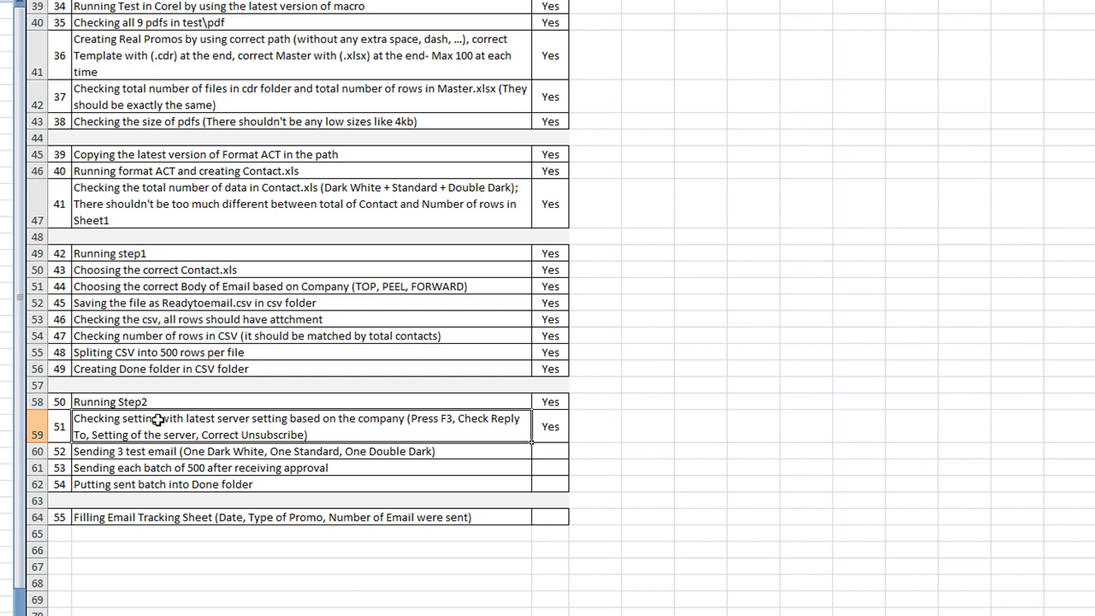
- Mark sending 3 test emails as Yes and select the empty status cells C61:C64
click(547, 449)
text(Yes)
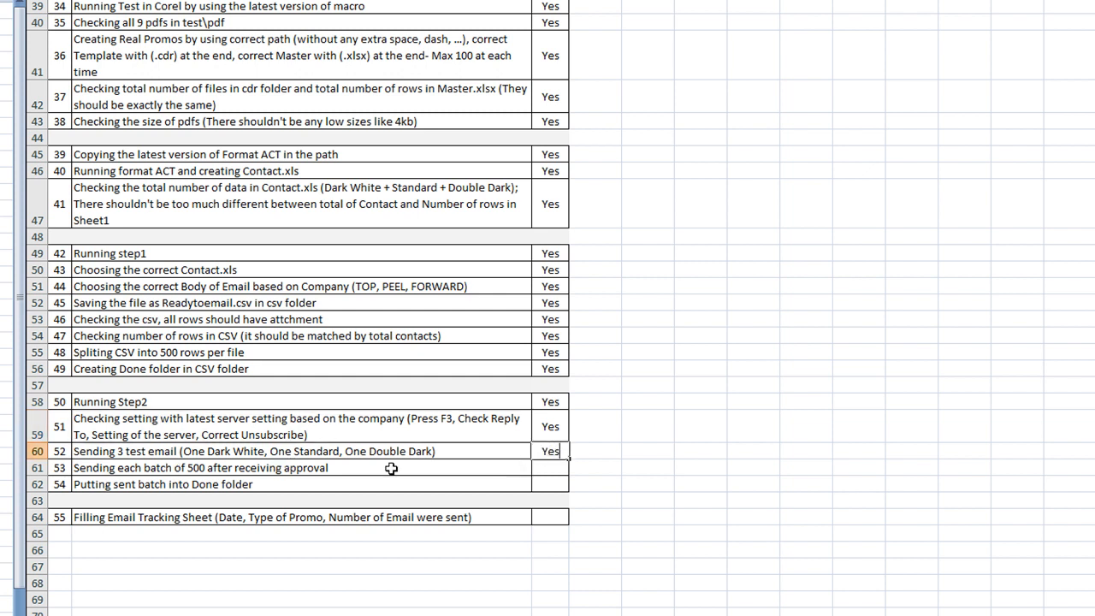
drag(548, 470, 545, 512)
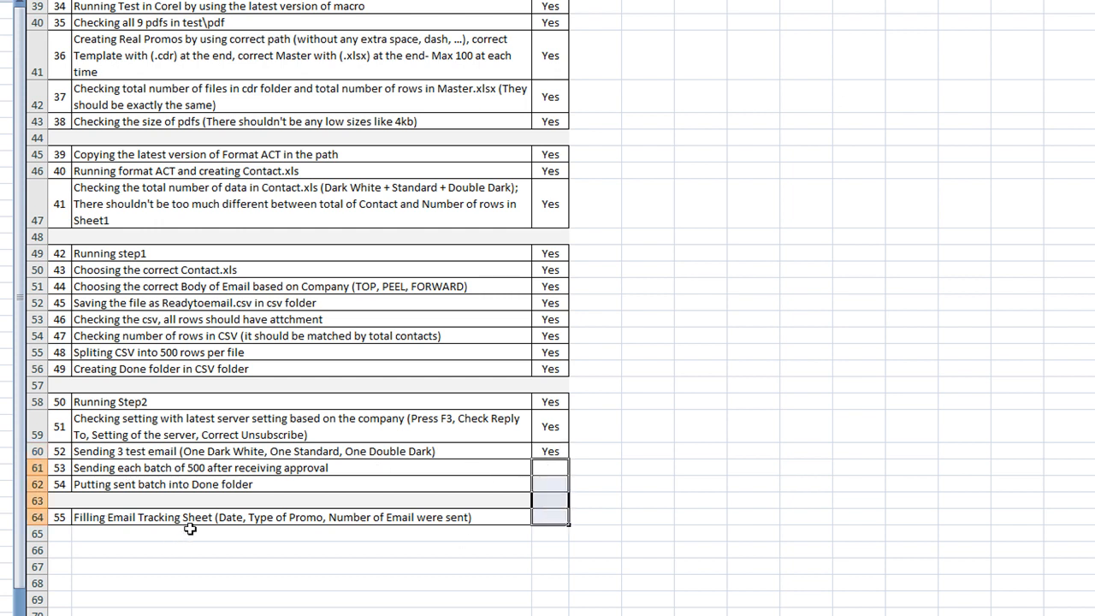
click(220, 538)
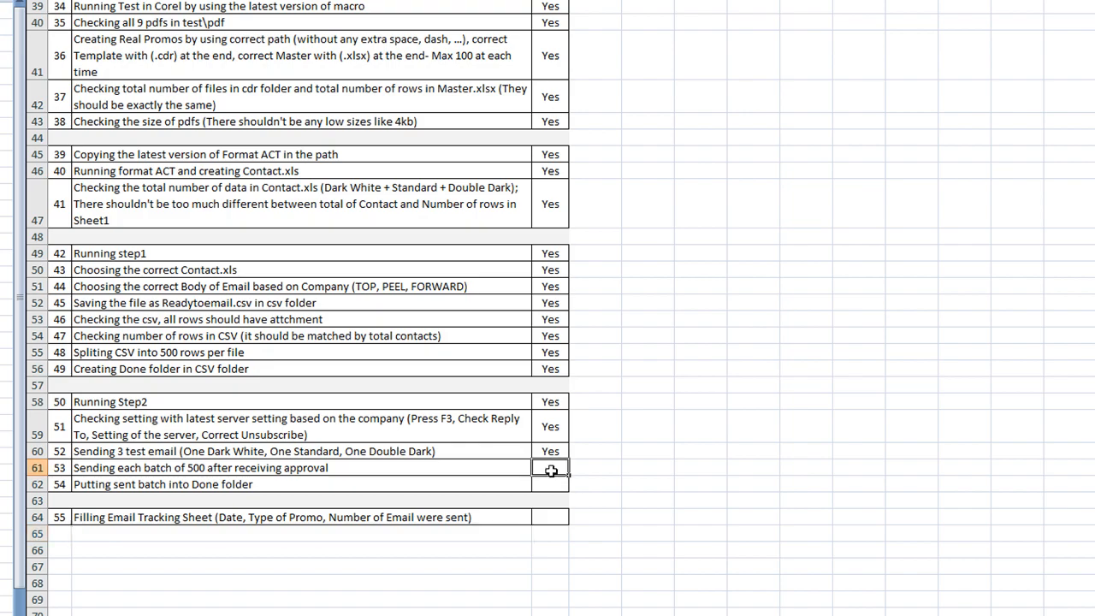
drag(552, 469, 551, 516)
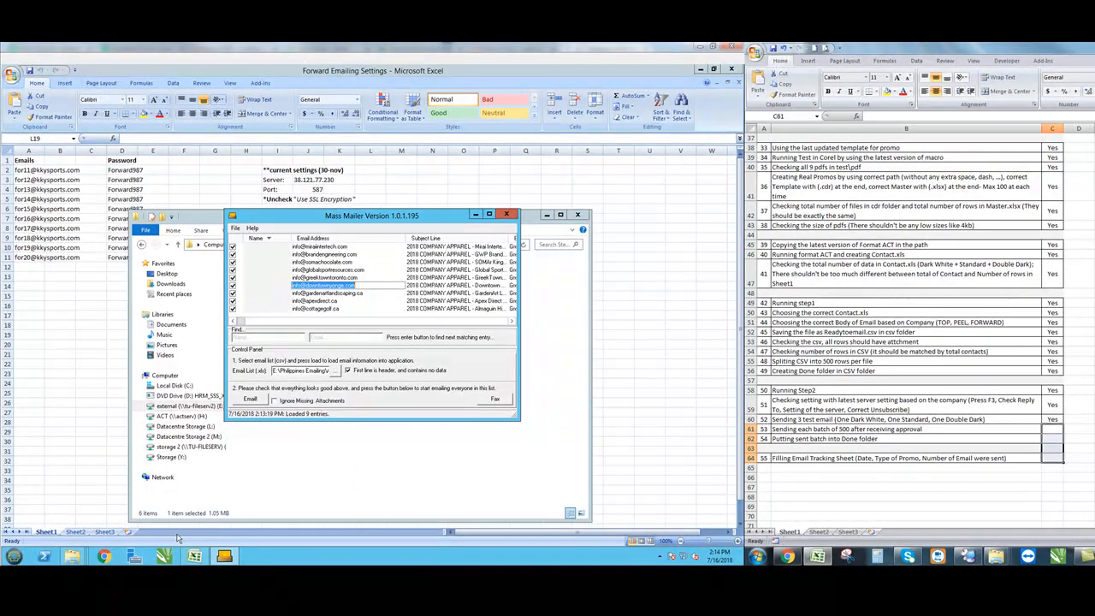
- From the July16 csv Explorer window, drag ReadytoEmail into the Done folder
click(75, 560)
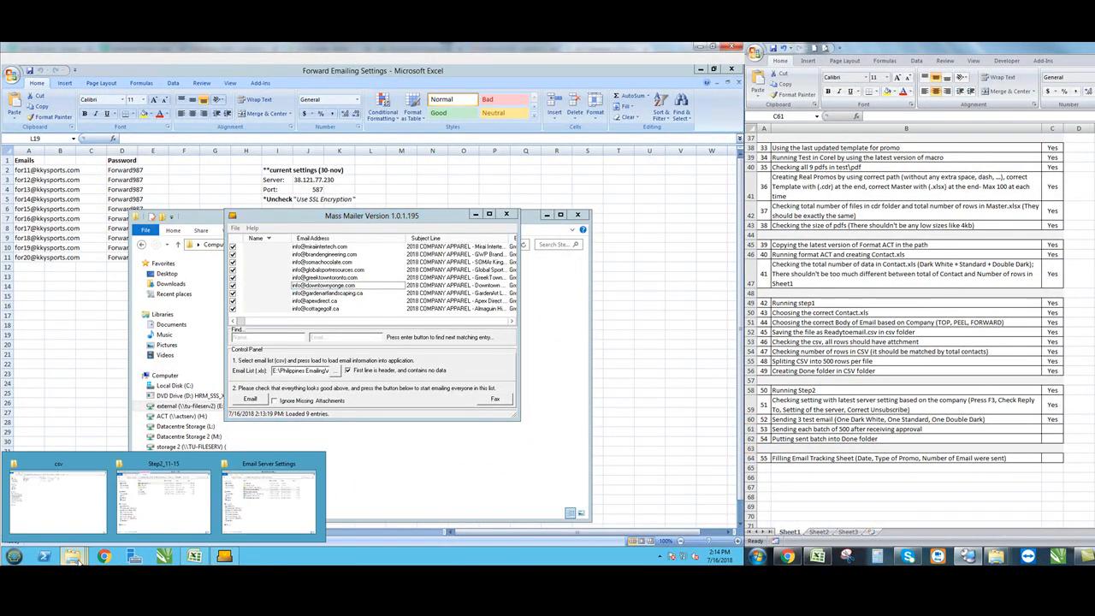
click(90, 512)
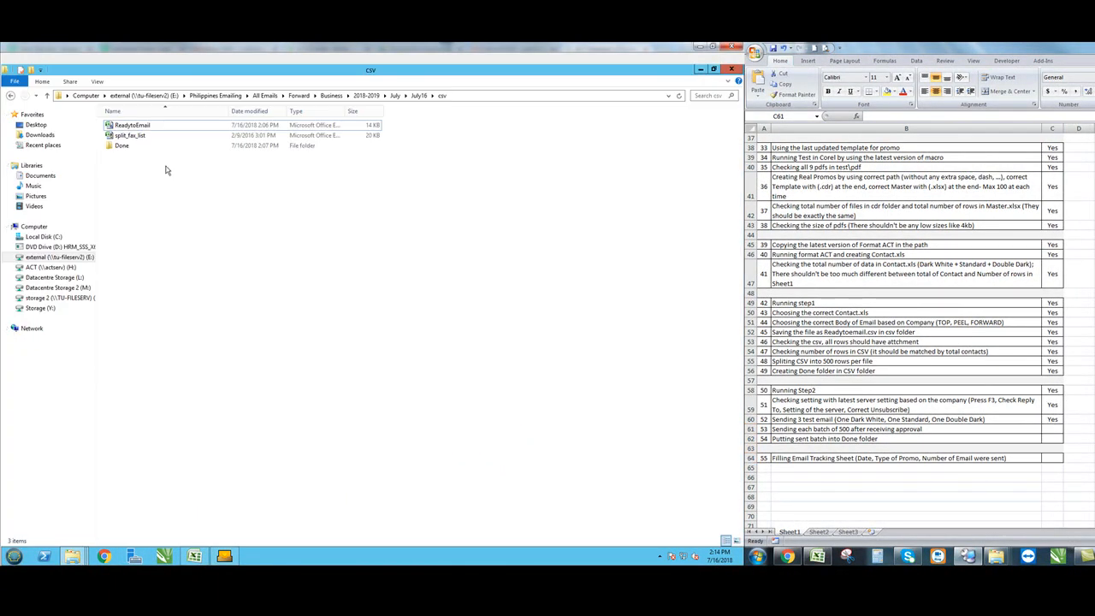
drag(133, 126, 125, 147)
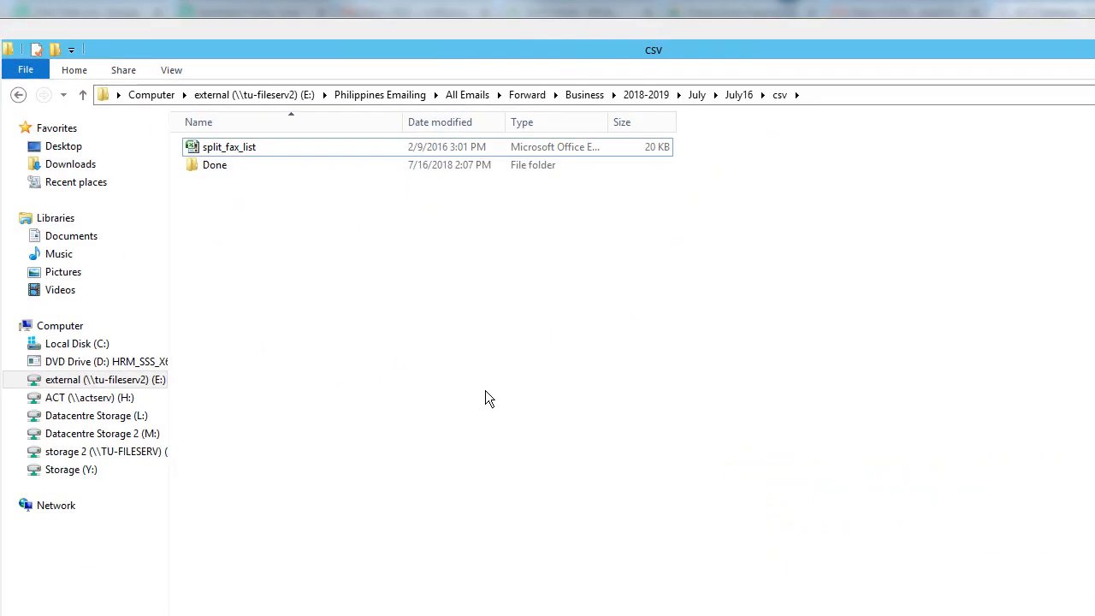